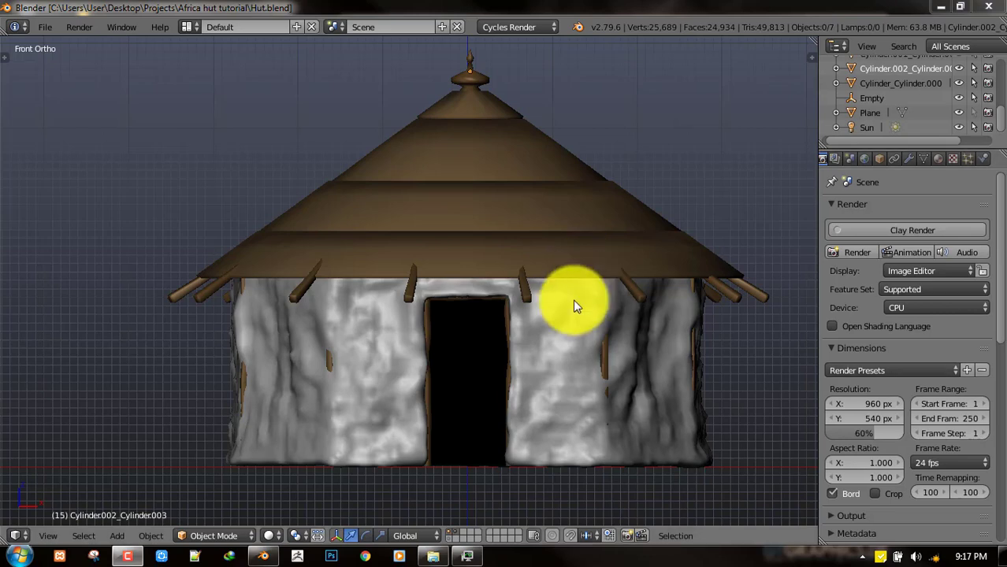
Step: Try scaling up the hut's conical roof slightly
middle_drag(573, 300, 559, 211)
right_click(558, 211)
key(s)
right_click(659, 326)
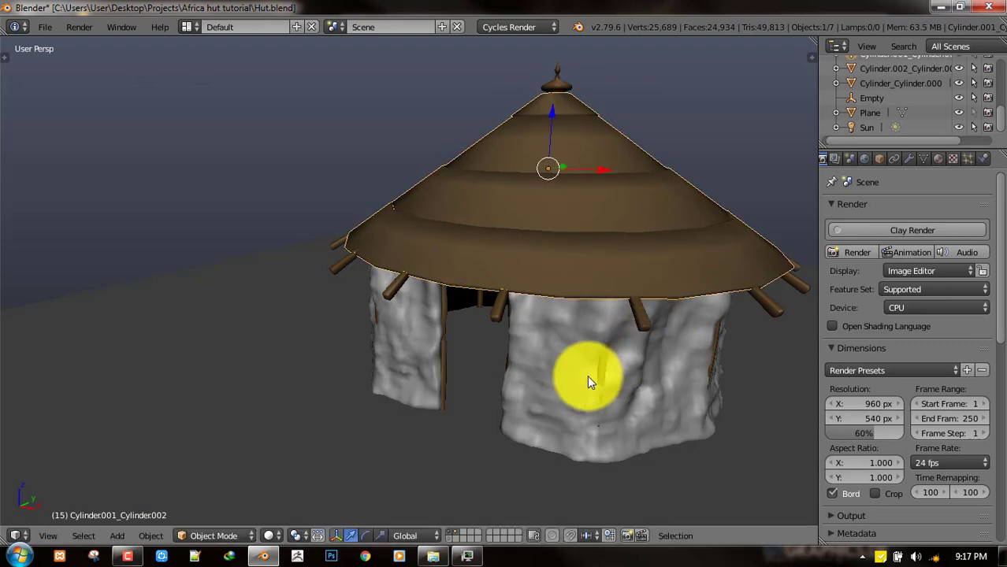
right_click(560, 365)
middle_drag(560, 365, 572, 246)
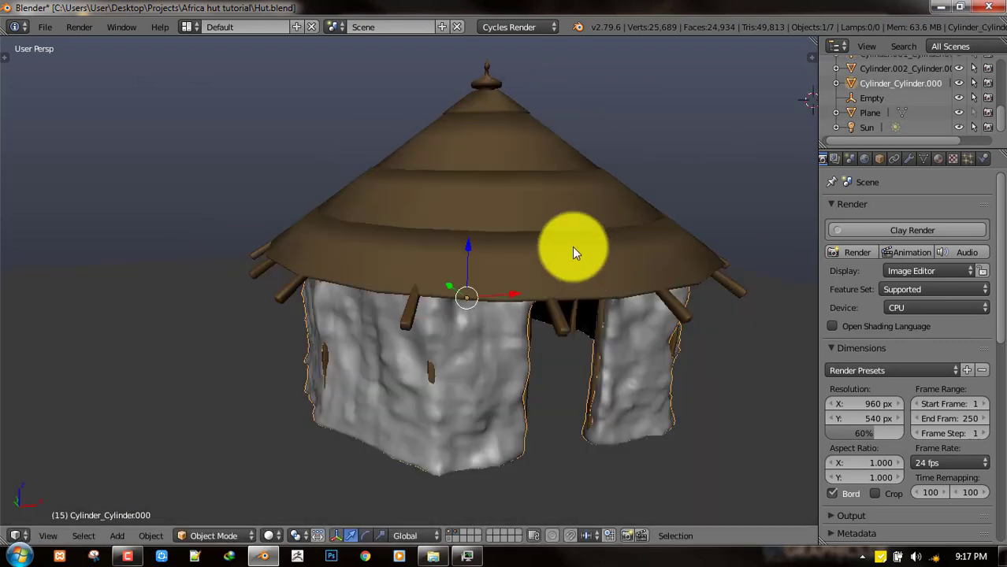
right_click(543, 212)
key(s)
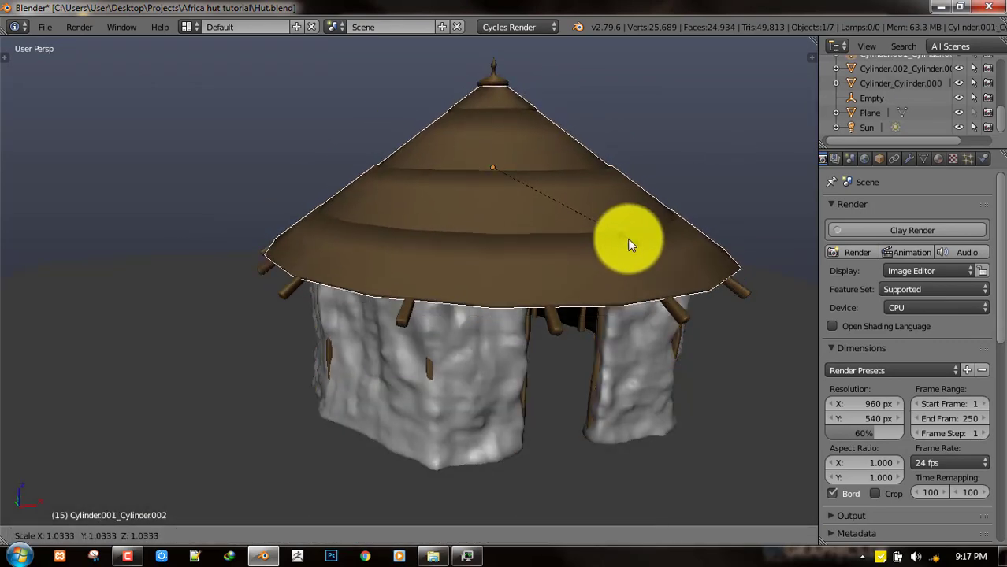
click(629, 240)
Step: Deselect everything and save the file over Hut.blend
key(a)
key(ctrl+s)
click(685, 231)
middle_drag(685, 232, 674, 228)
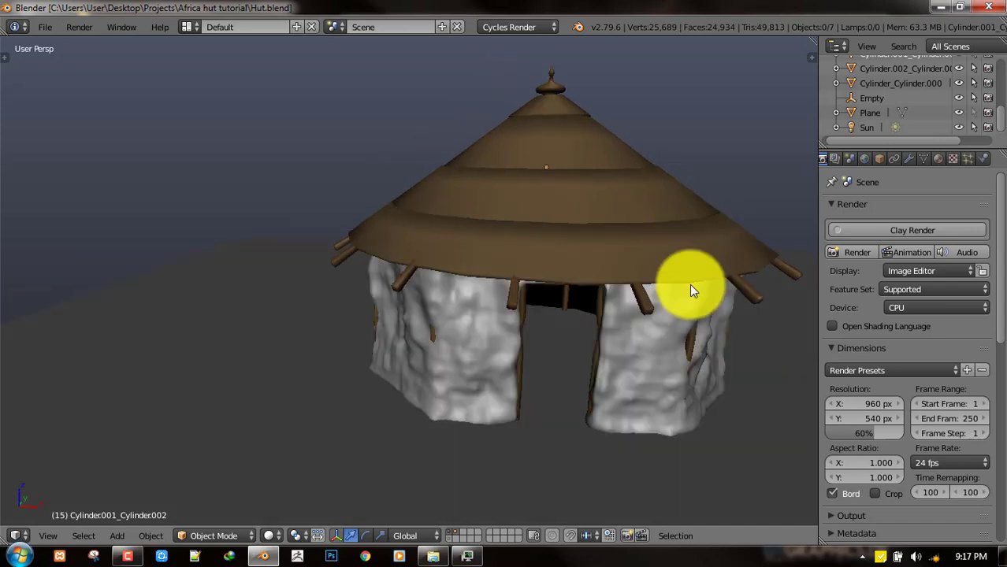
Step: Inspect the hut's walls, doorway, roof beams and conical roof from several angles
right_click(652, 374)
scroll(651, 342, up, 4)
middle_drag(540, 274, 657, 256)
scroll(643, 256, down, 3)
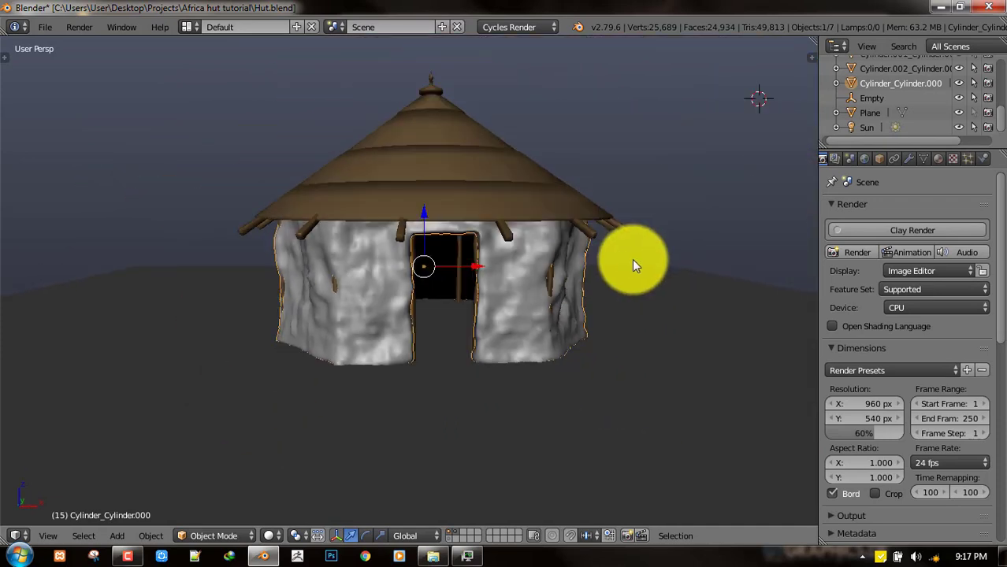
scroll(643, 260, up, 6)
scroll(471, 182, down, 2)
scroll(630, 244, down, 3)
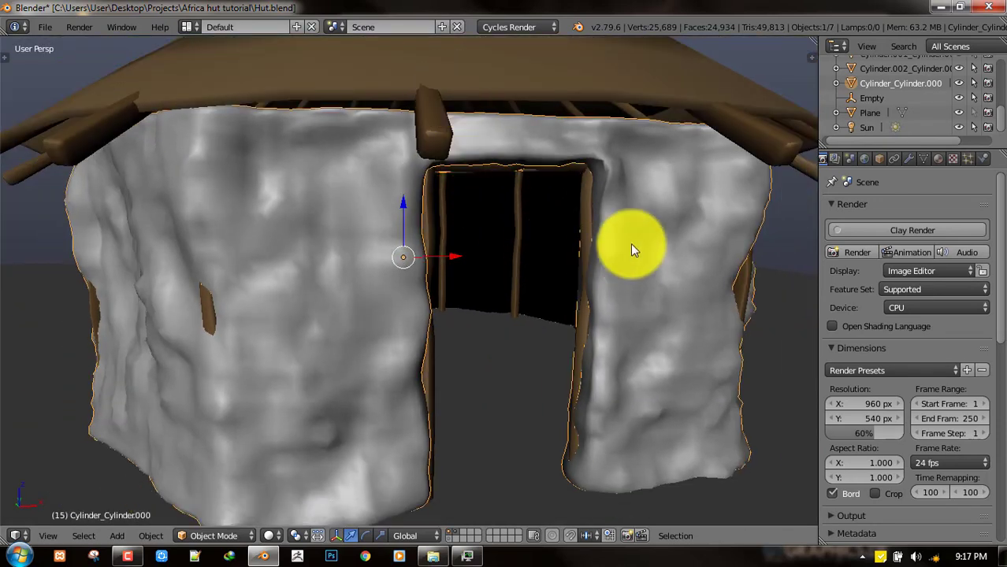
scroll(604, 268, up, 2)
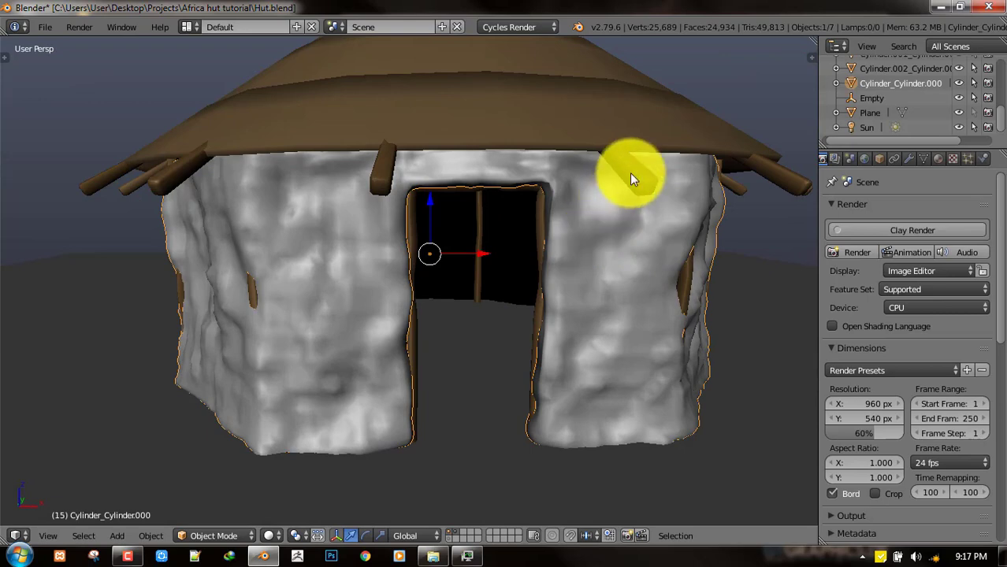
right_click(630, 173)
scroll(634, 197, down, 2)
middle_drag(635, 200, 604, 234)
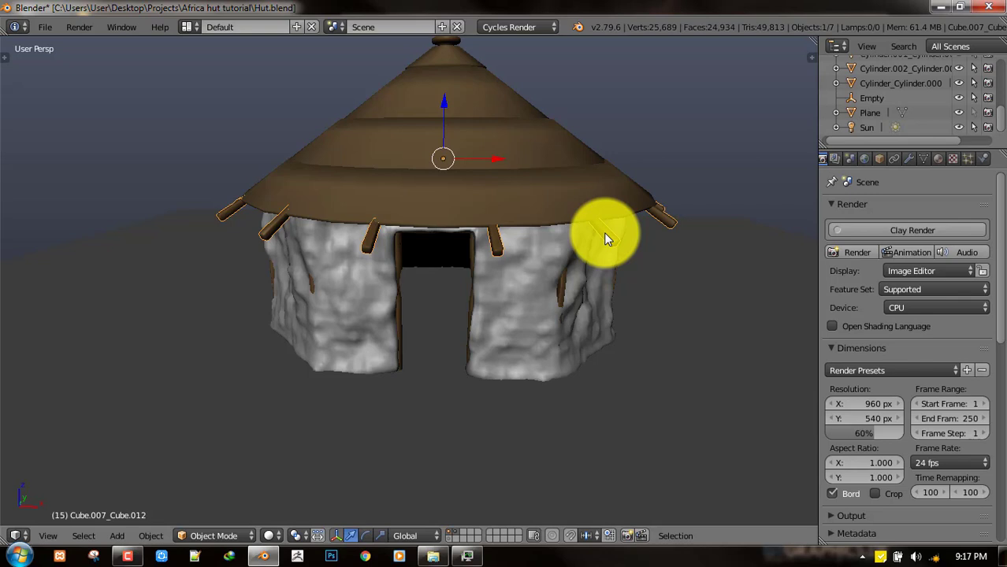
right_click(543, 134)
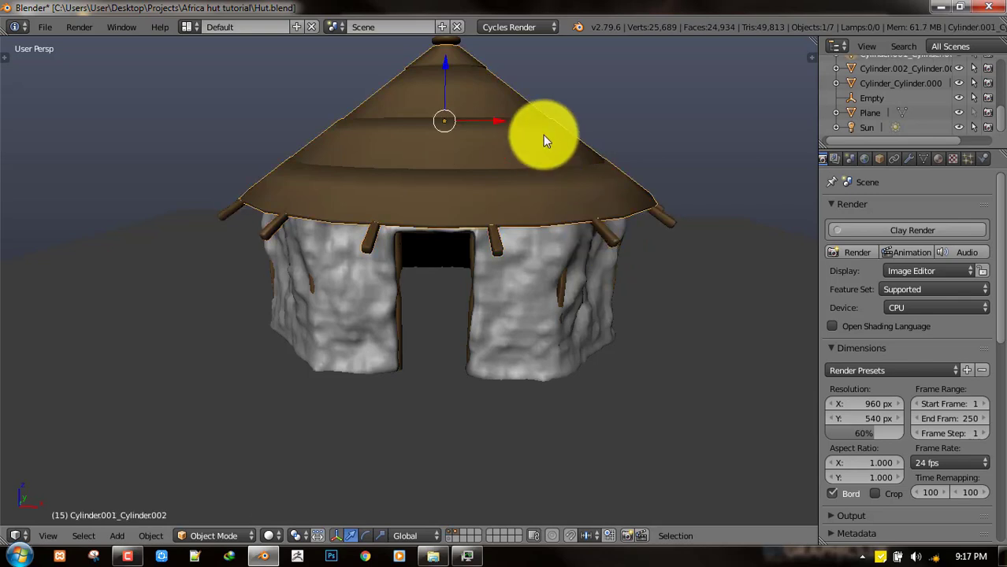
middle_drag(544, 134, 584, 251)
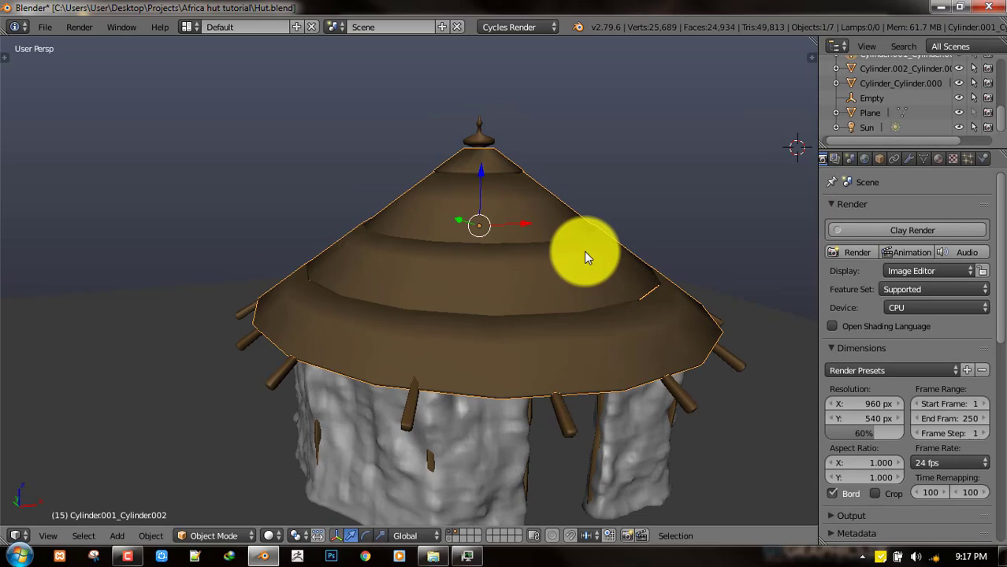
Step: Examine the rendered image of the hut's walls and roof beams, then return to the 3D view
key(F11)
scroll(580, 254, up, 3)
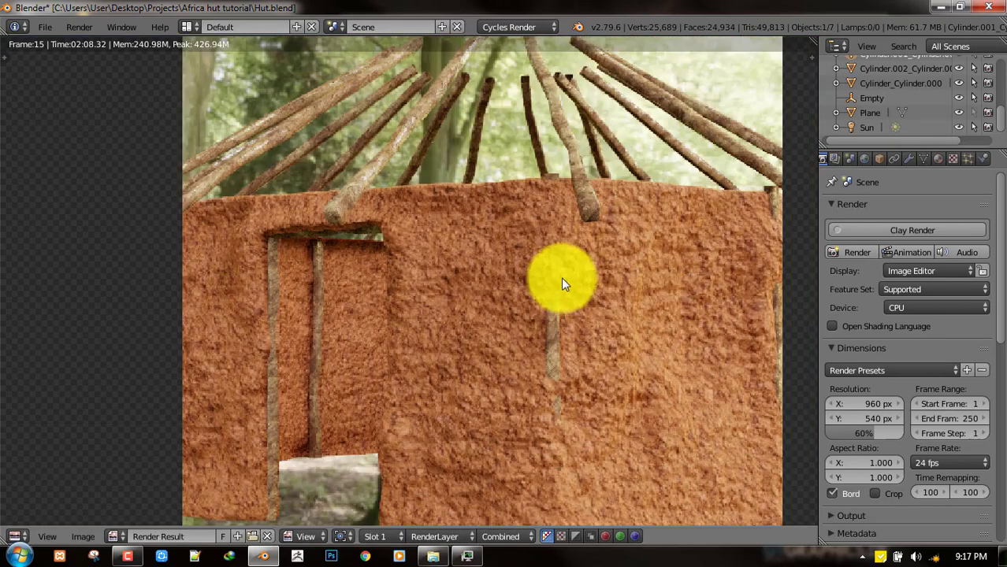
scroll(561, 277, down, 2)
middle_drag(546, 287, 580, 262)
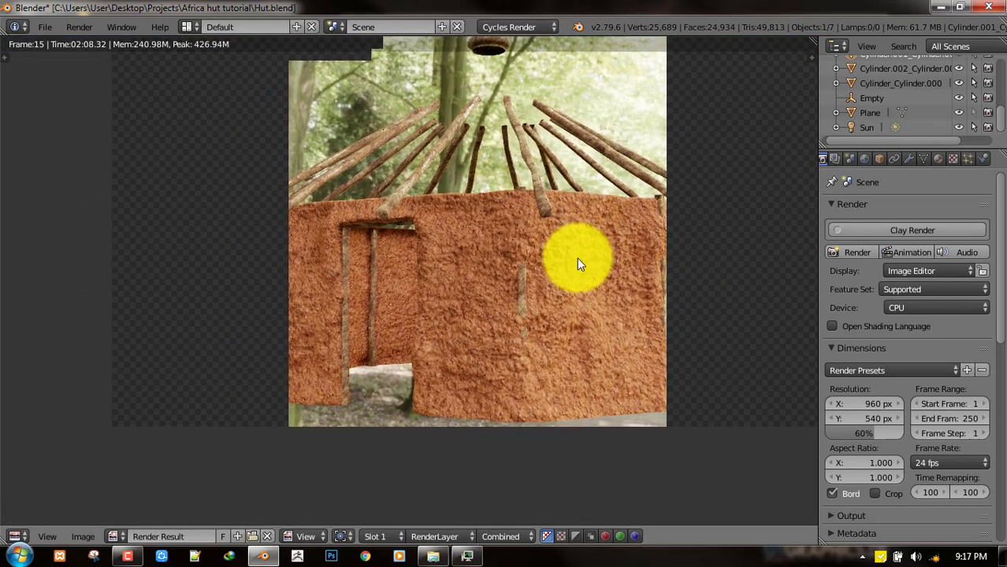
scroll(579, 260, up, 1)
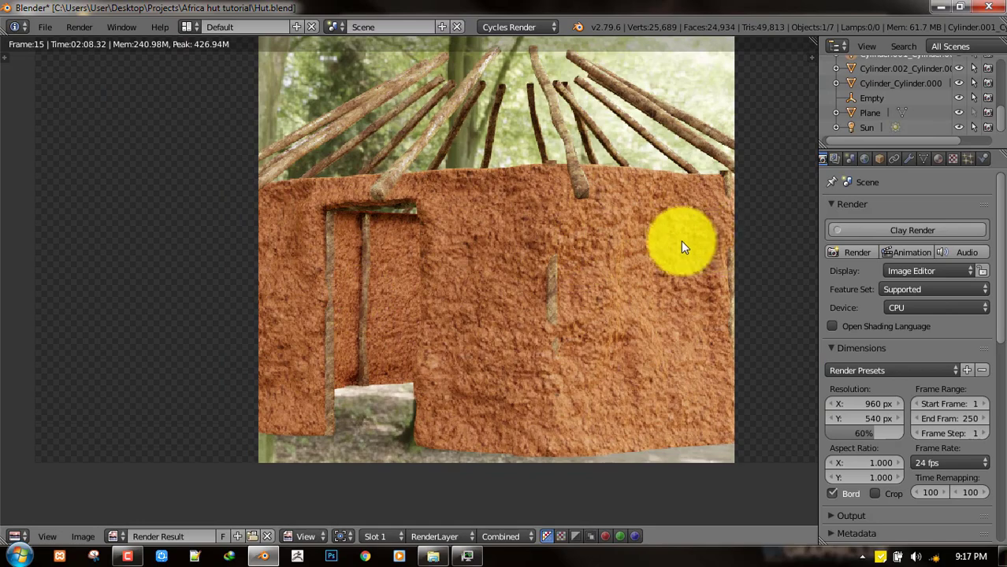
middle_drag(627, 255, 587, 257)
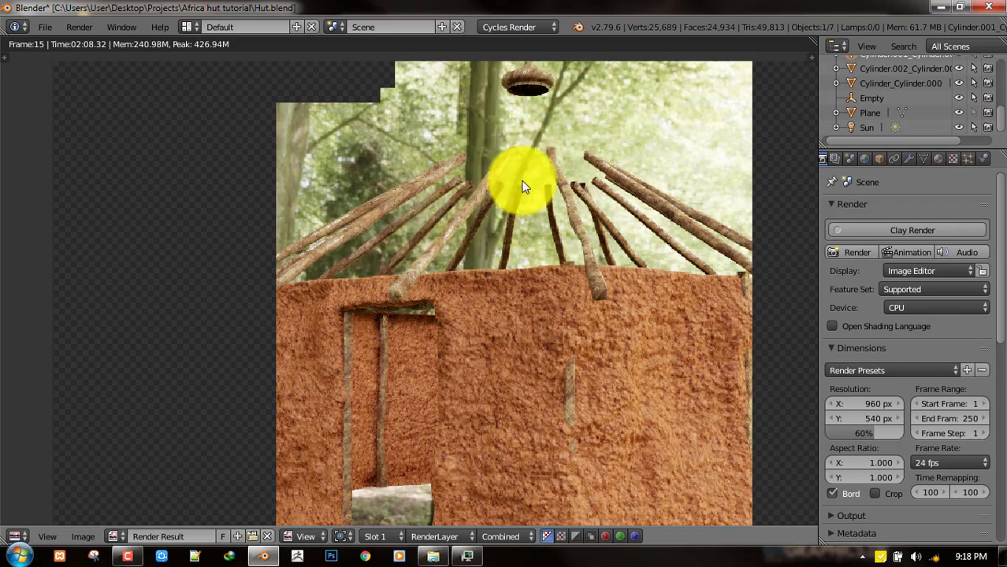
key(Escape)
Step: Save over Hut.blend and isolate the selected roof in local view
key(ctrl+s)
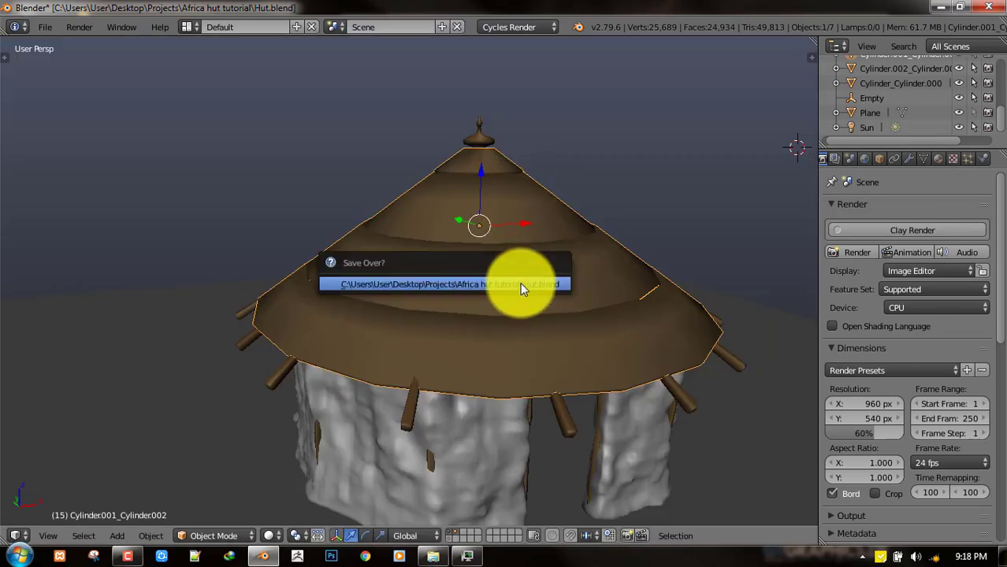
click(520, 282)
scroll(501, 279, down, 3)
middle_drag(527, 285, 573, 281)
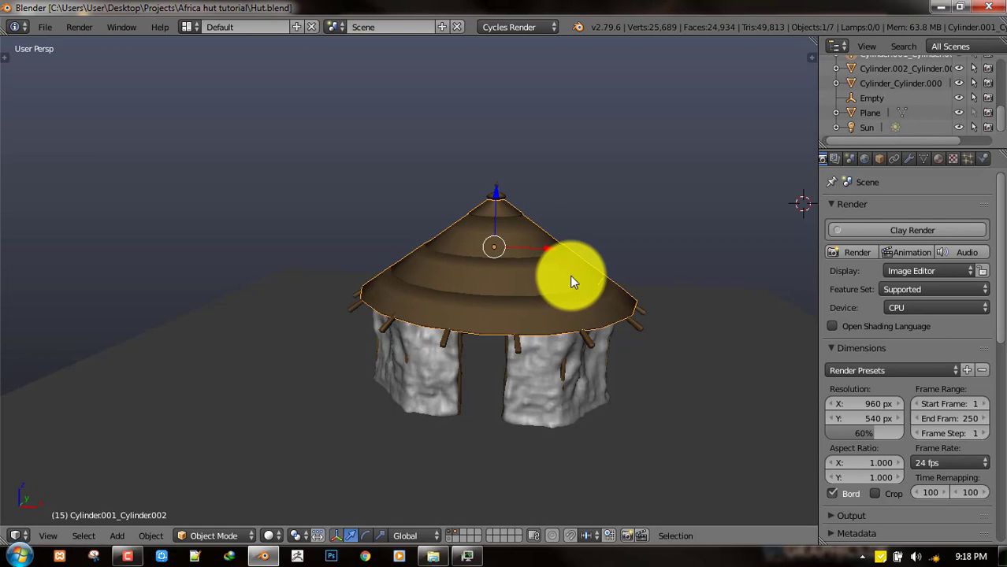
key(KP_Divide)
scroll(610, 245, up, 3)
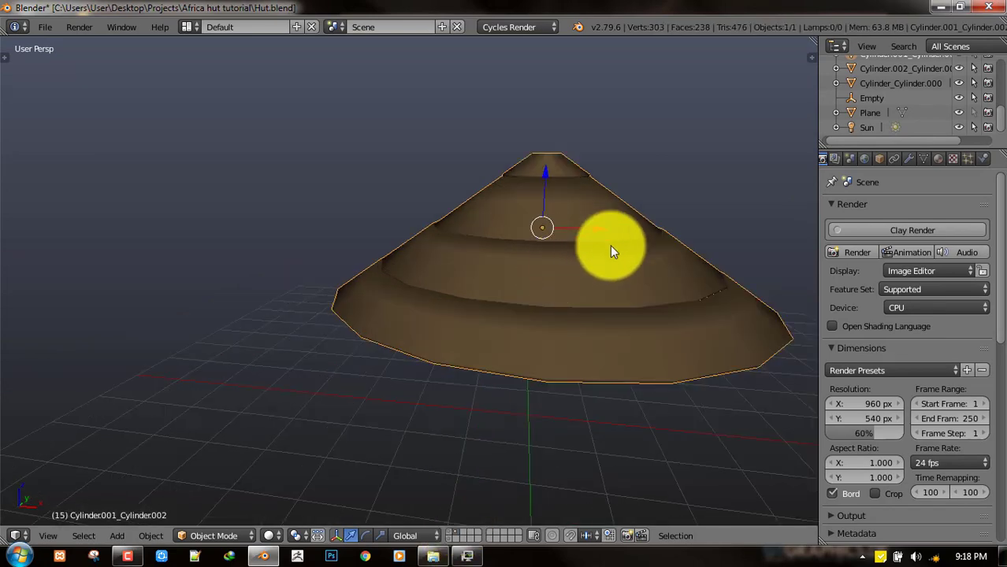
Step: Examine the overlapping tiers of the isolated roof from several angles
key(Tab)
key(Tab)
scroll(635, 239, up, 3)
middle_drag(635, 240, 450, 373)
key(a)
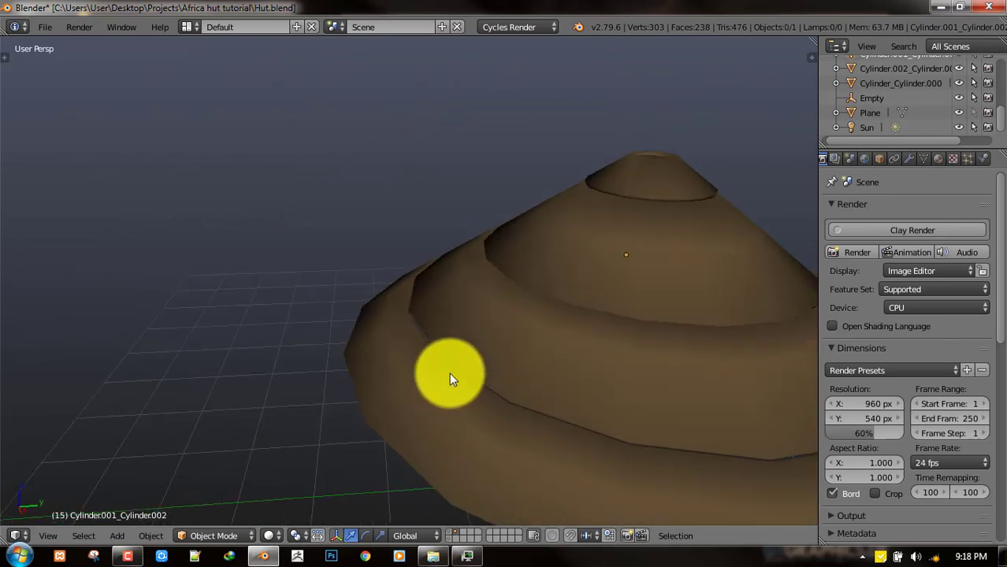
middle_drag(514, 379, 416, 409)
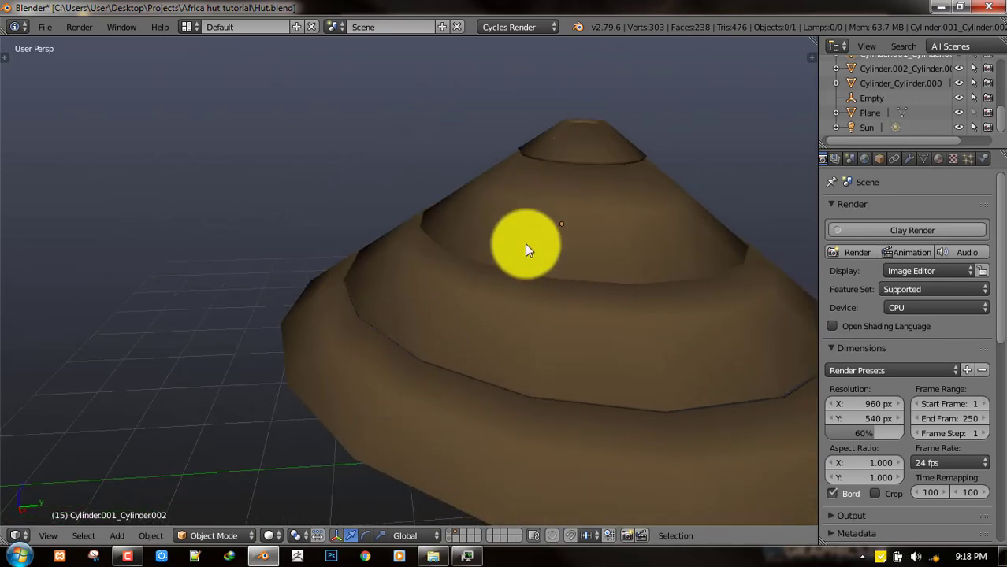
middle_drag(526, 247, 576, 247)
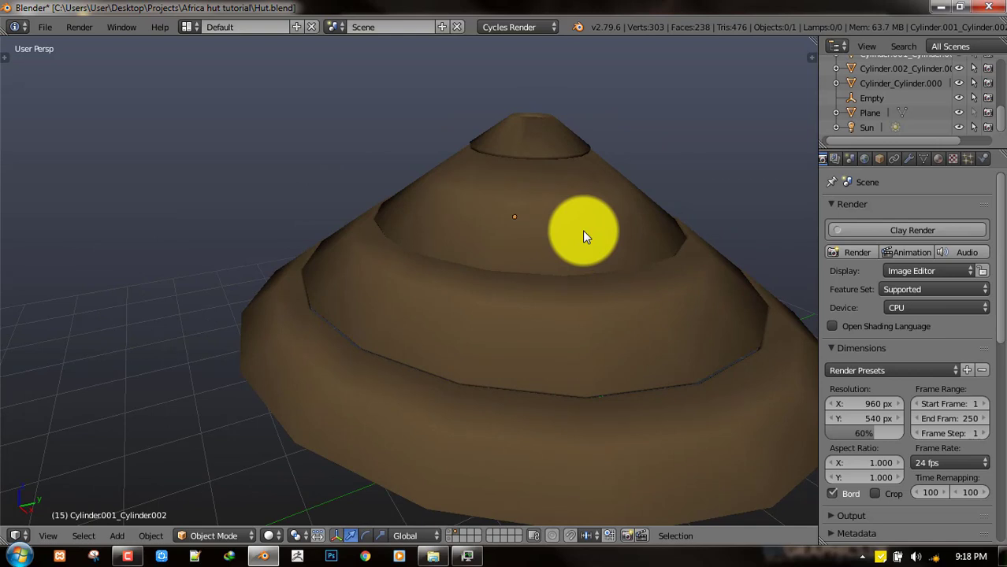
middle_drag(559, 239, 599, 227)
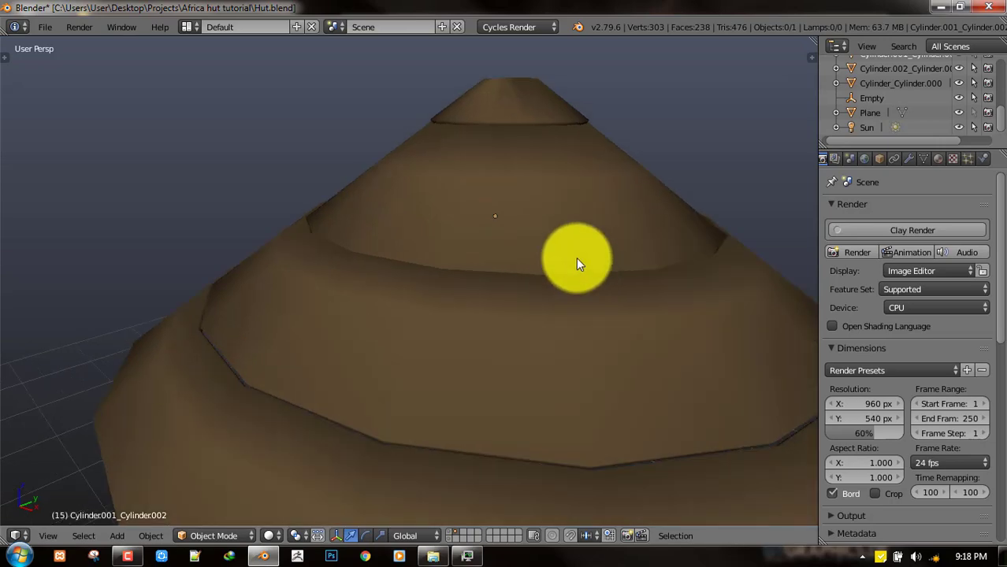
Step: Add a particle system to the roof mesh and set its type to Hair
right_click(564, 236)
scroll(559, 274, down, 3)
click(968, 158)
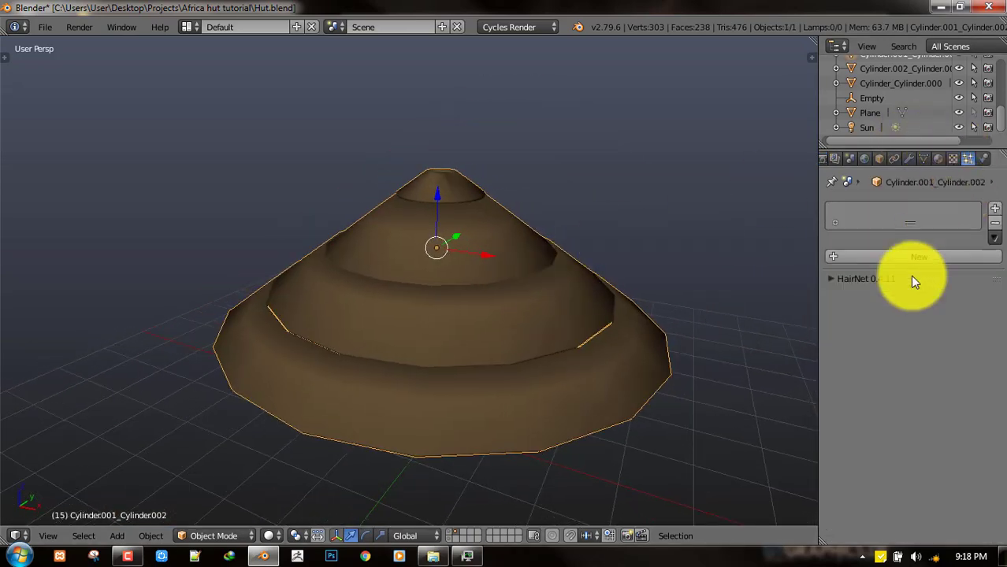
click(994, 211)
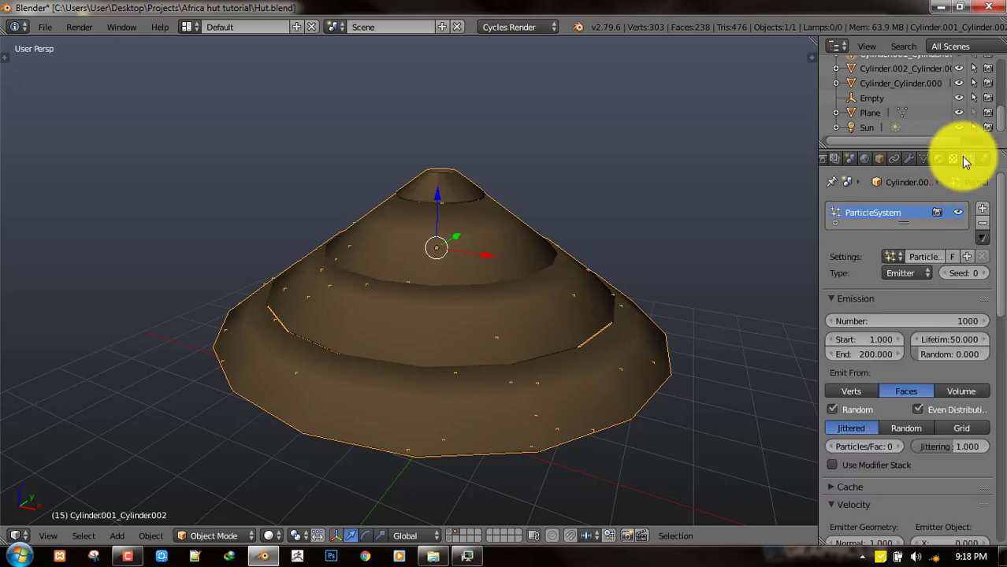
middle_drag(569, 268, 798, 249)
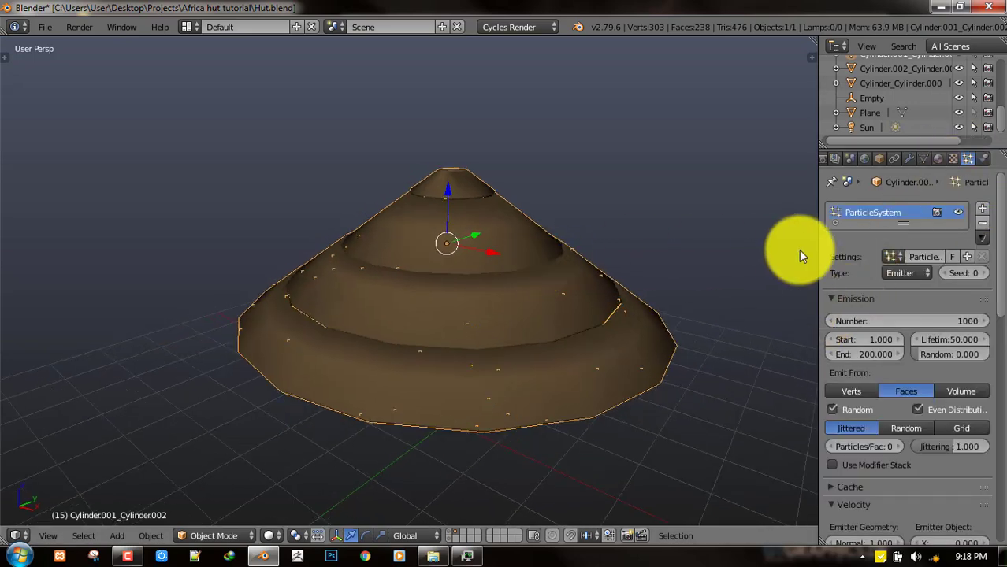
click(905, 272)
click(911, 240)
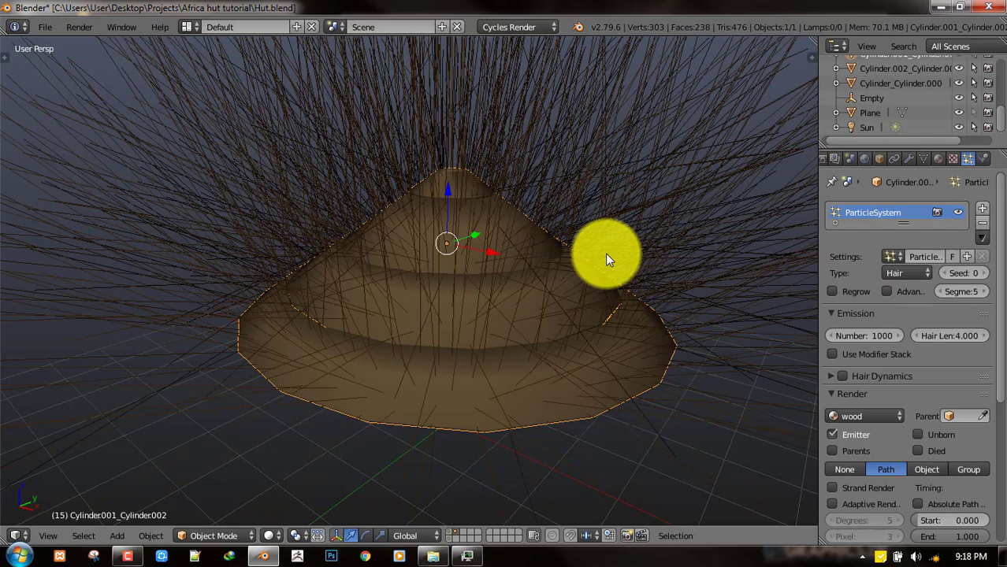
Step: Set the roof particle system's hair length to 0.4 while viewing the roof from the front
scroll(559, 277, up, 2)
middle_drag(559, 278, 578, 279)
key(KP_1)
key(KP_1)
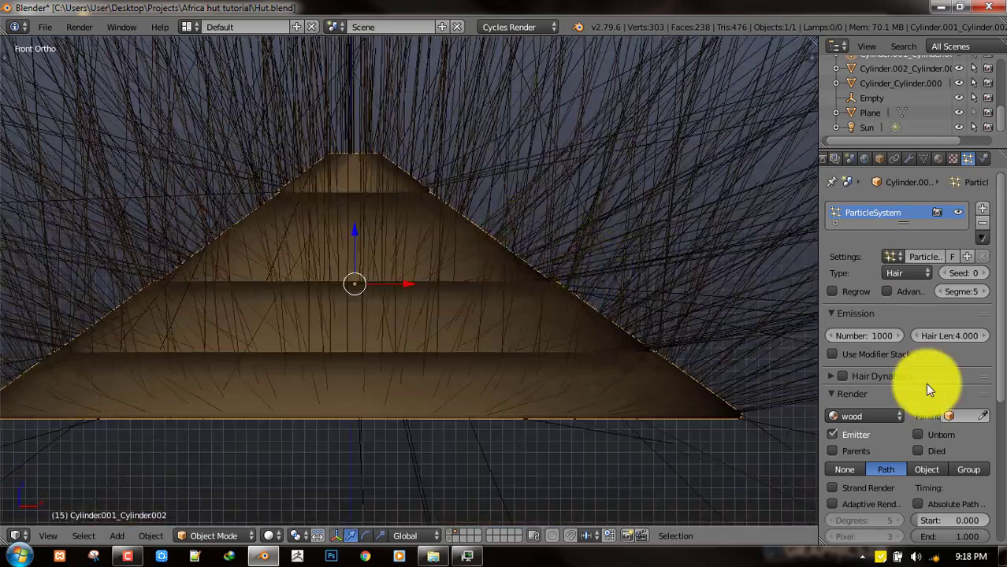
click(952, 338)
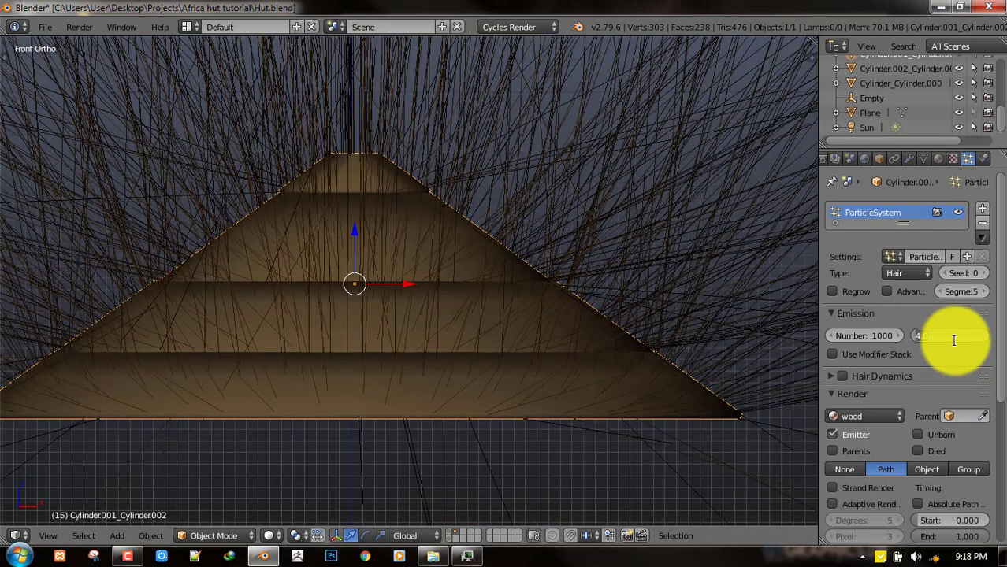
text(0.4)
key(Return)
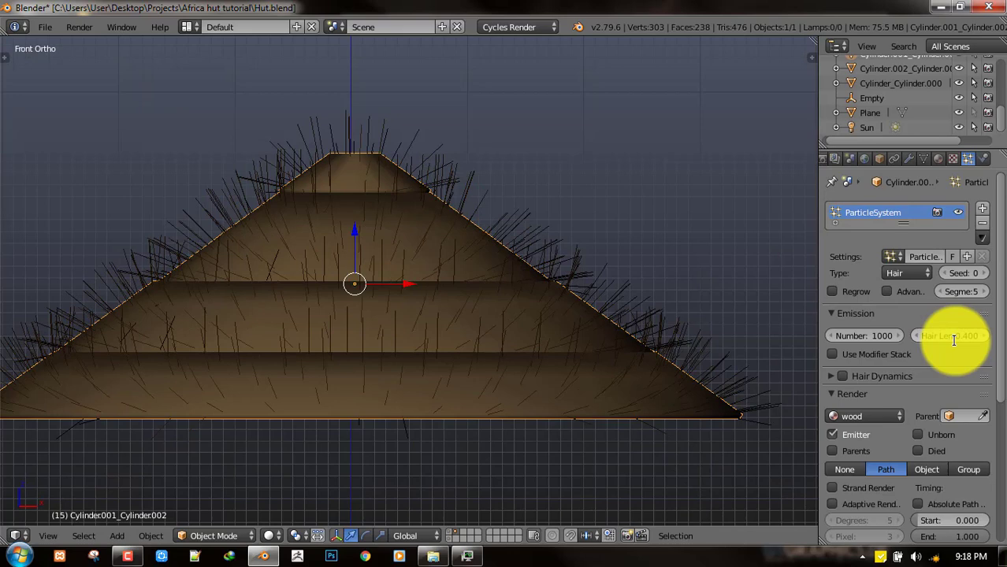
Step: Set the roof's hair length to 0.6 and deselect the roof
click(954, 337)
text(0.6)
key(Return)
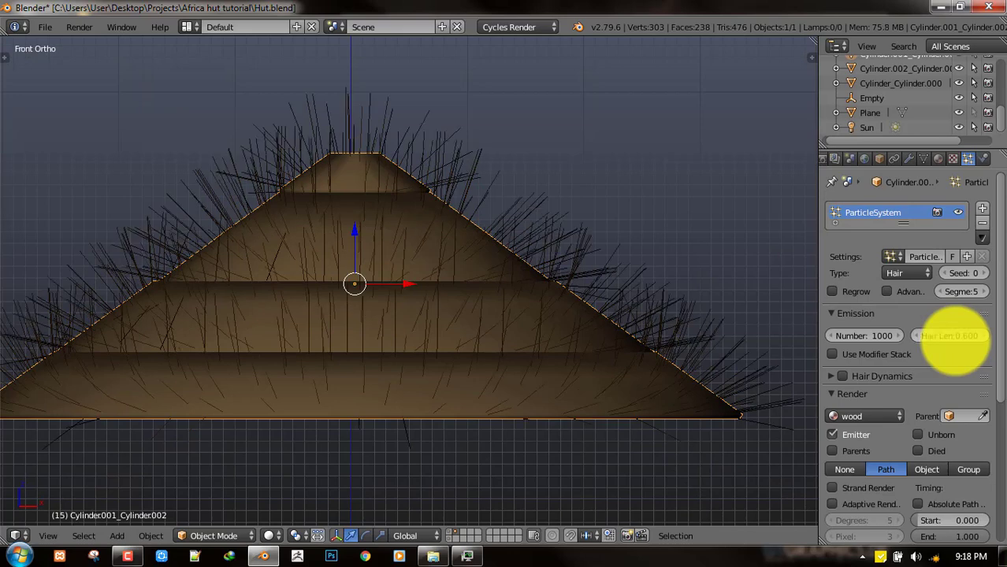
middle_drag(553, 252, 580, 252)
scroll(537, 244, down, 4)
key(a)
scroll(538, 253, up, 1)
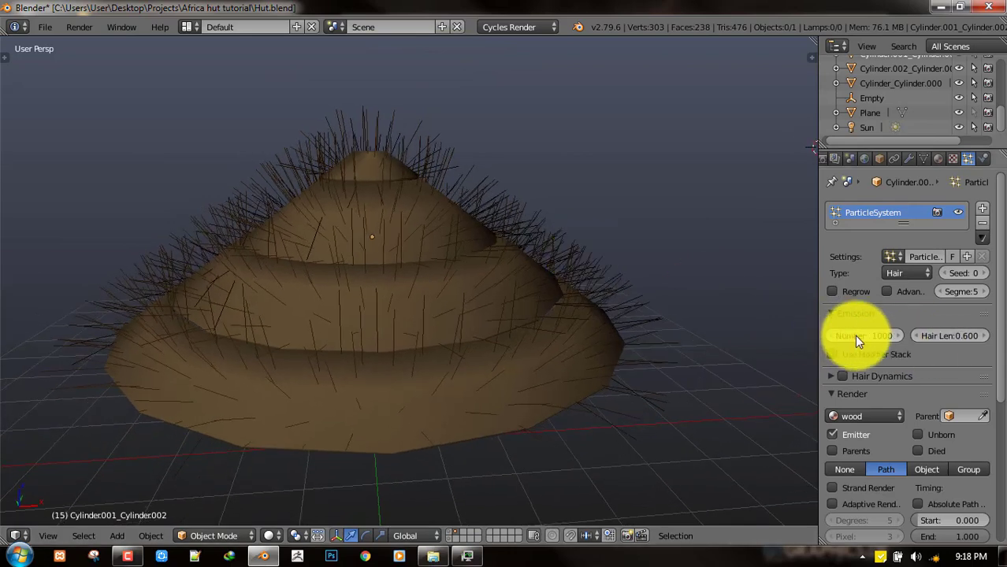
Step: Review the roof's wood and roof fur materials and check the hair-covered roof against the rendered image
click(938, 160)
click(881, 178)
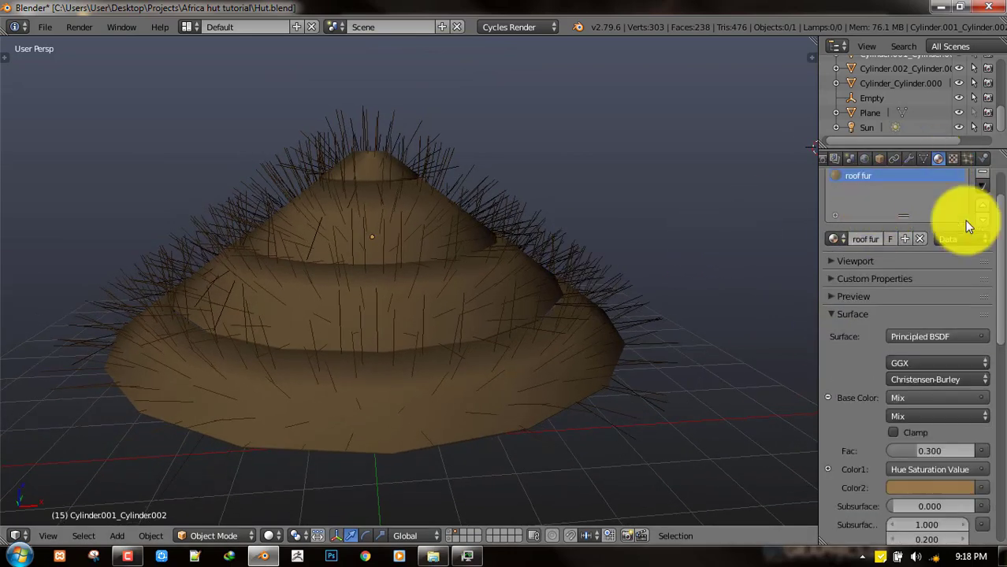
scroll(945, 244, up, 3)
scroll(512, 282, up, 6)
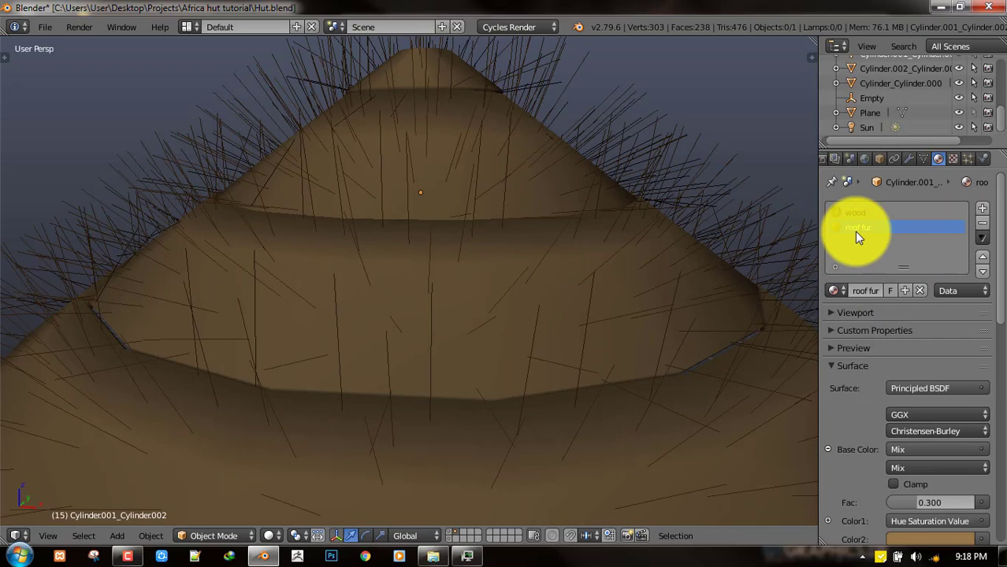
scroll(549, 245, down, 6)
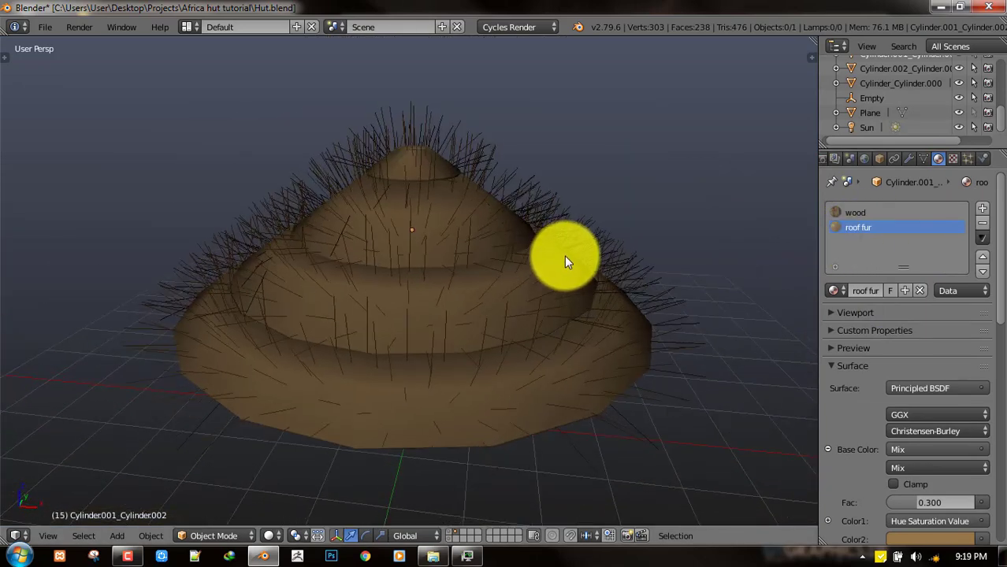
middle_drag(381, 279, 307, 270)
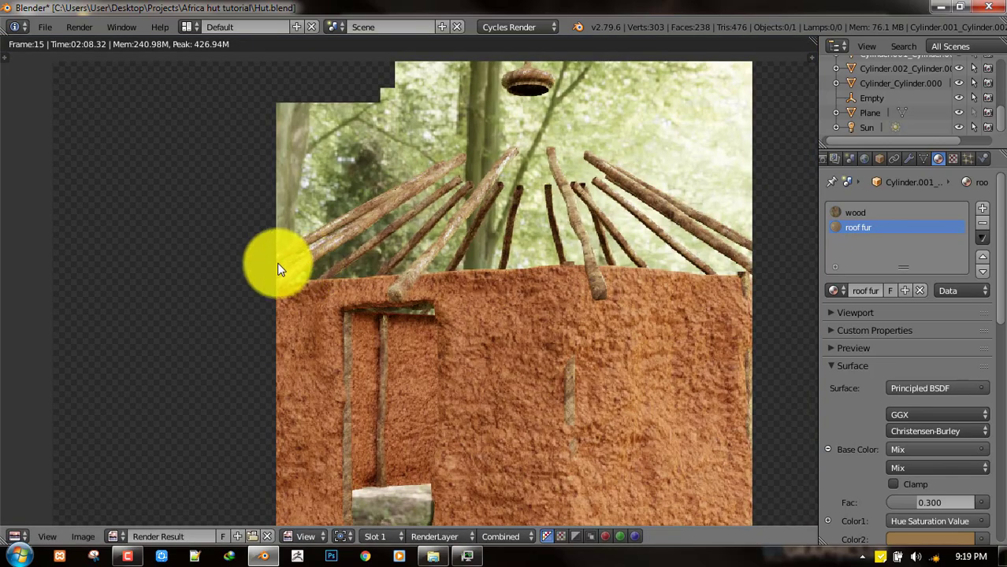
scroll(599, 378, down, 4)
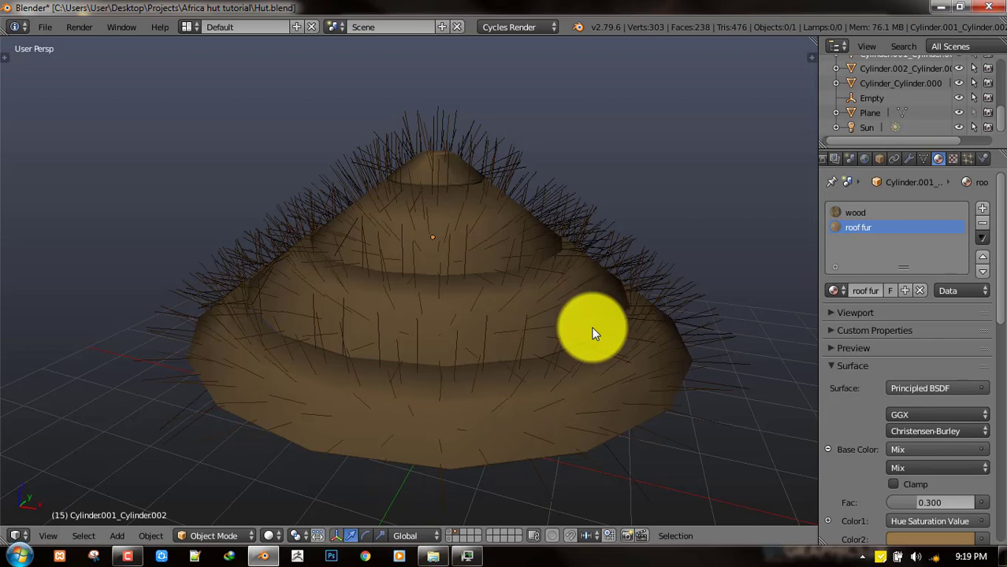
Step: Select the roof and set its particle system's render material to roof fur
right_click(591, 326)
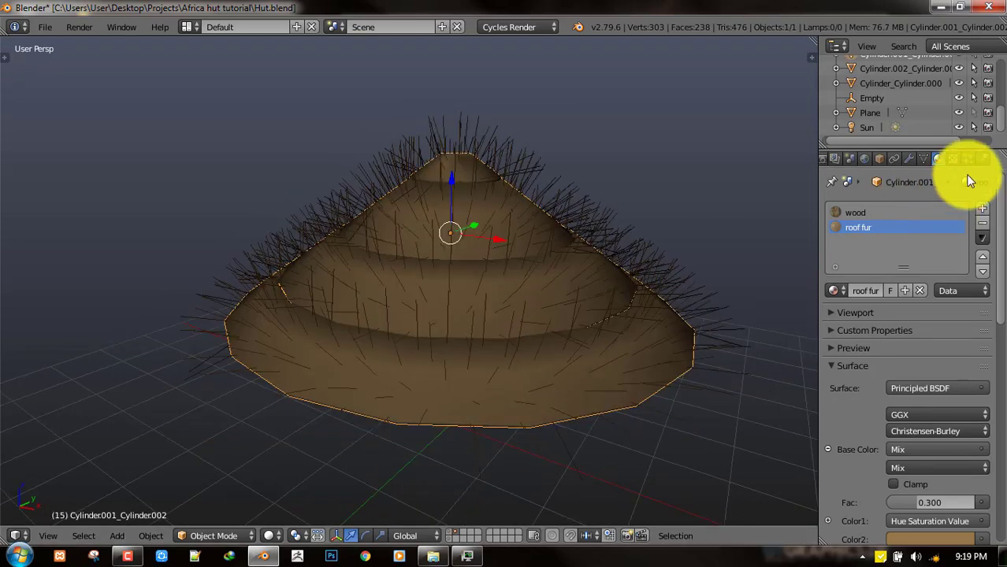
click(968, 158)
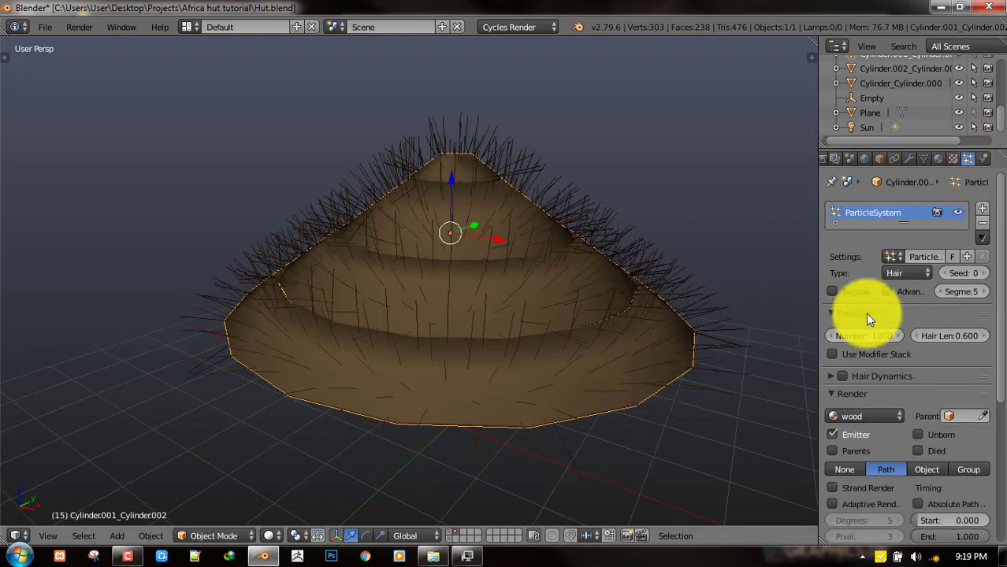
click(867, 415)
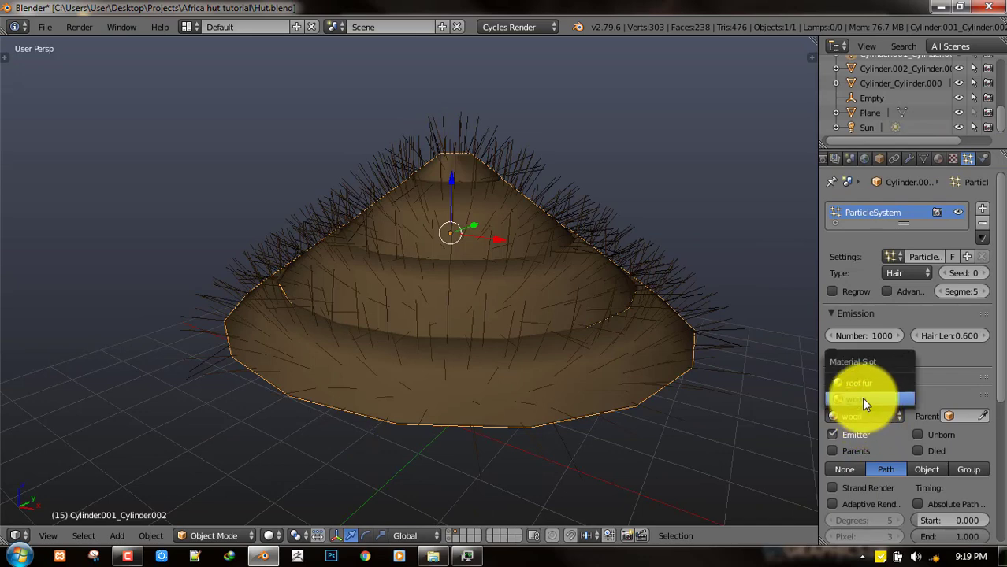
click(861, 397)
click(871, 415)
click(869, 383)
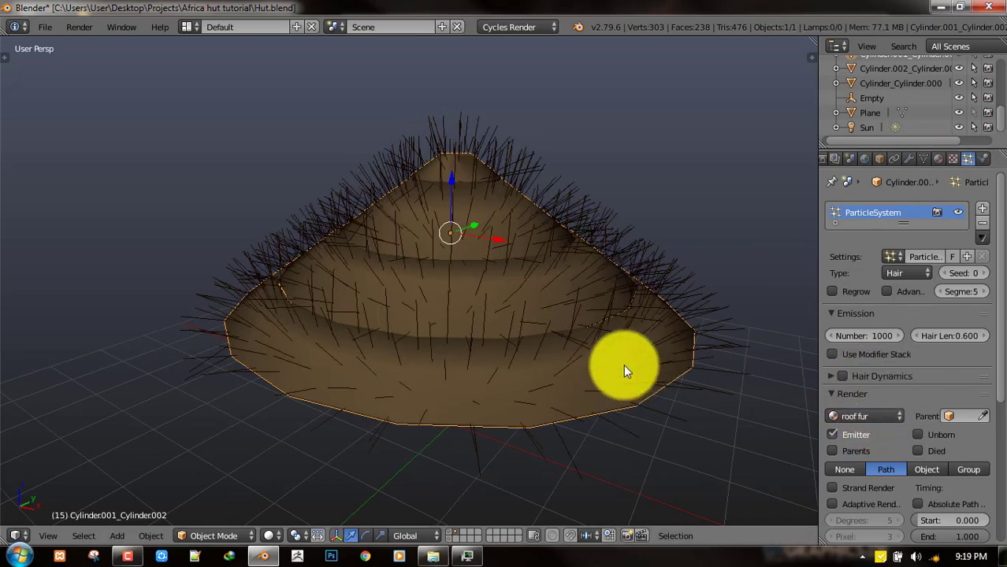
scroll(623, 364, up, 3)
key(ctrl+s)
click(683, 374)
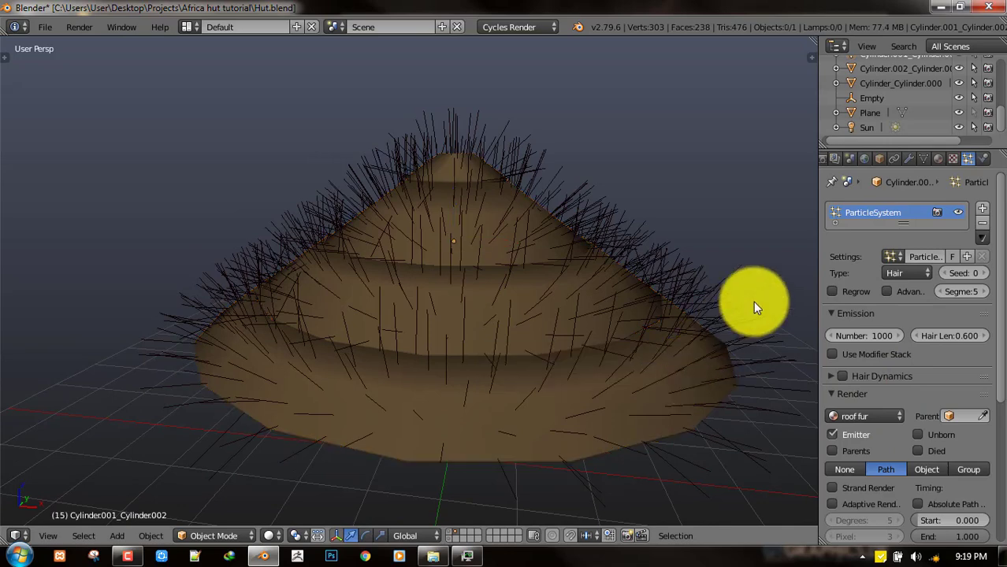
Step: Set the emission number of the roof's particle system to 0
click(861, 336)
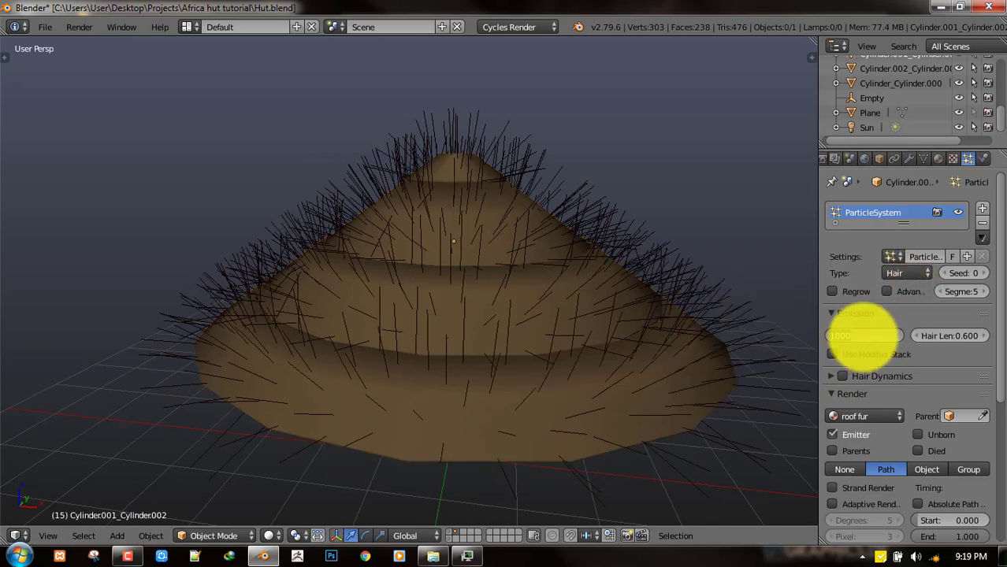
text(0)
key(Return)
Step: Select the roof and switch it to Particle Edit mode, keeping a perspective view of it
middle_drag(370, 339, 512, 288)
right_click(574, 305)
click(224, 536)
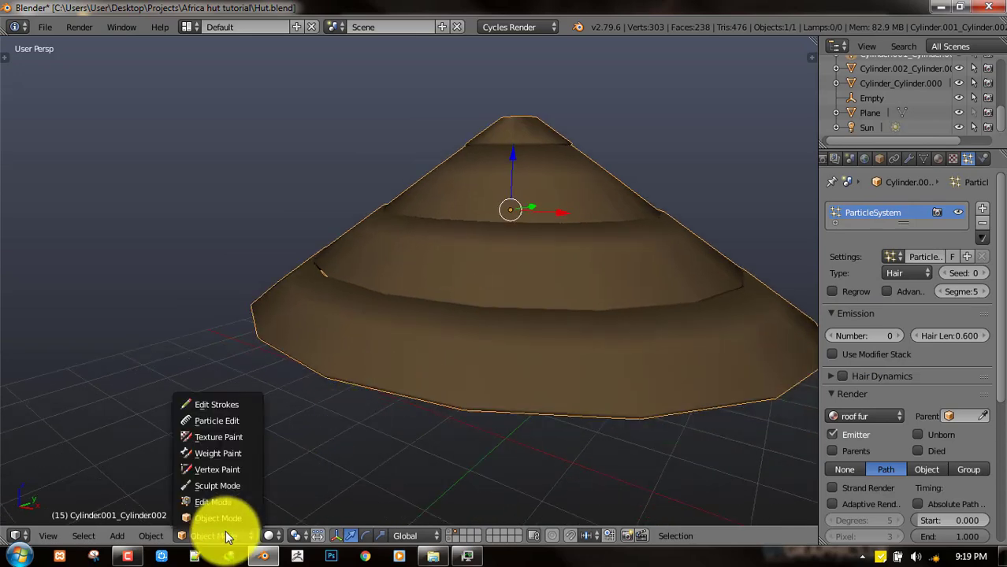
click(211, 421)
key(KP_1)
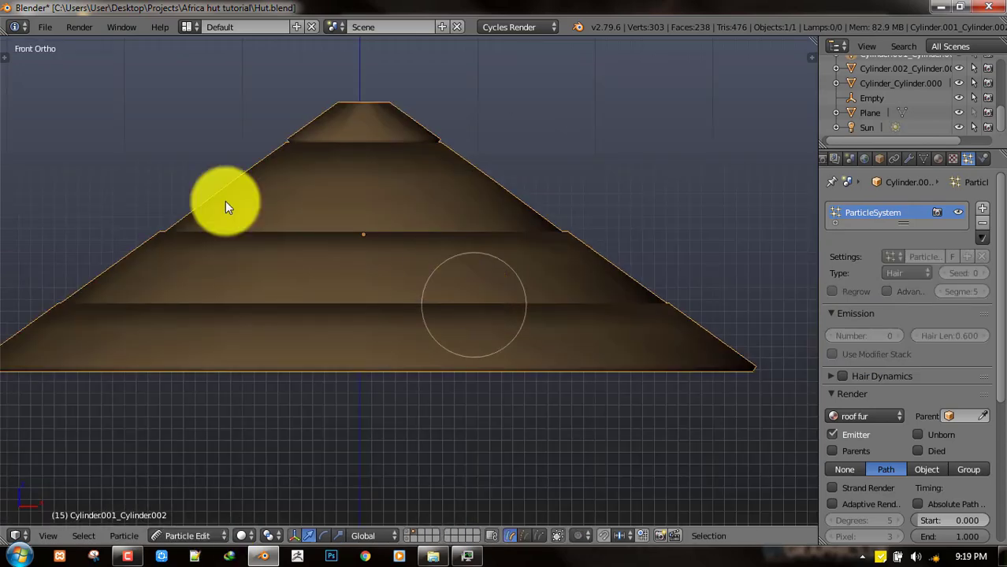
key(KP_5)
key(KP_5)
middle_drag(396, 283, 403, 253)
Step: Choose the Add brush for particle editing and save over the existing Hut.blend file
key(t)
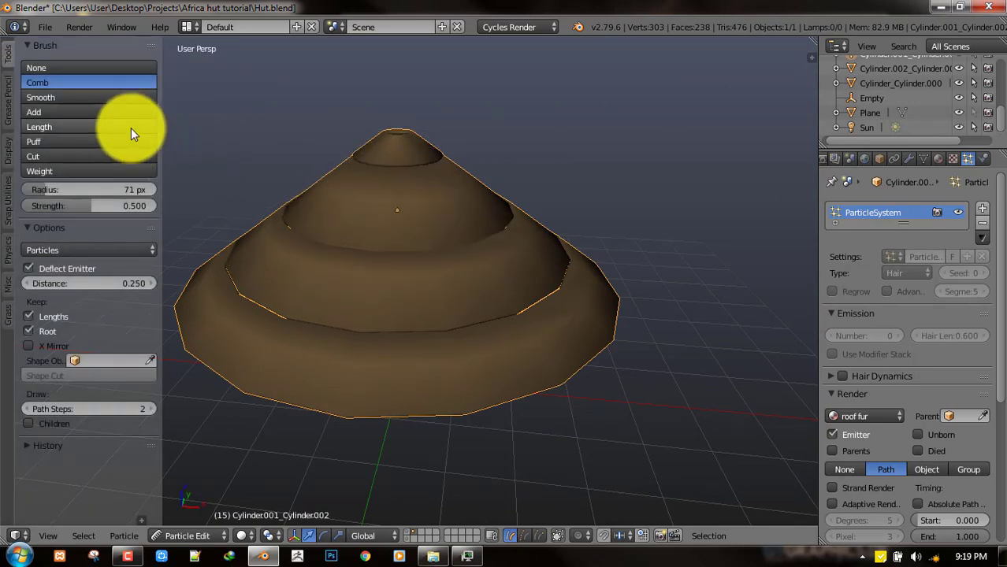
click(70, 112)
scroll(464, 318, up, 2)
mouse_move(475, 307)
shift+middle_down()
mouse_move(537, 261)
mouse_move(499, 244)
shift+middle_up()
key(ctrl+s)
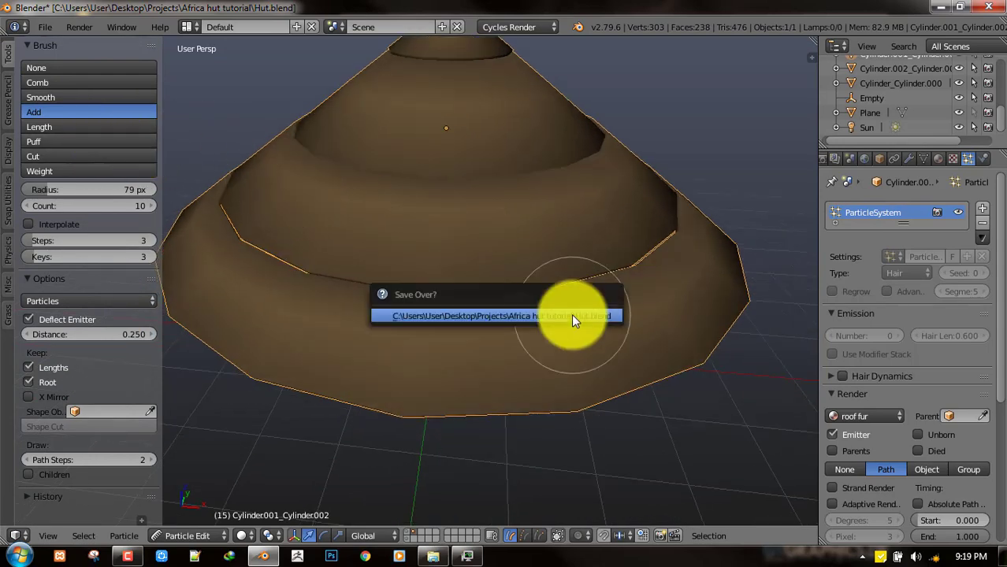
click(572, 314)
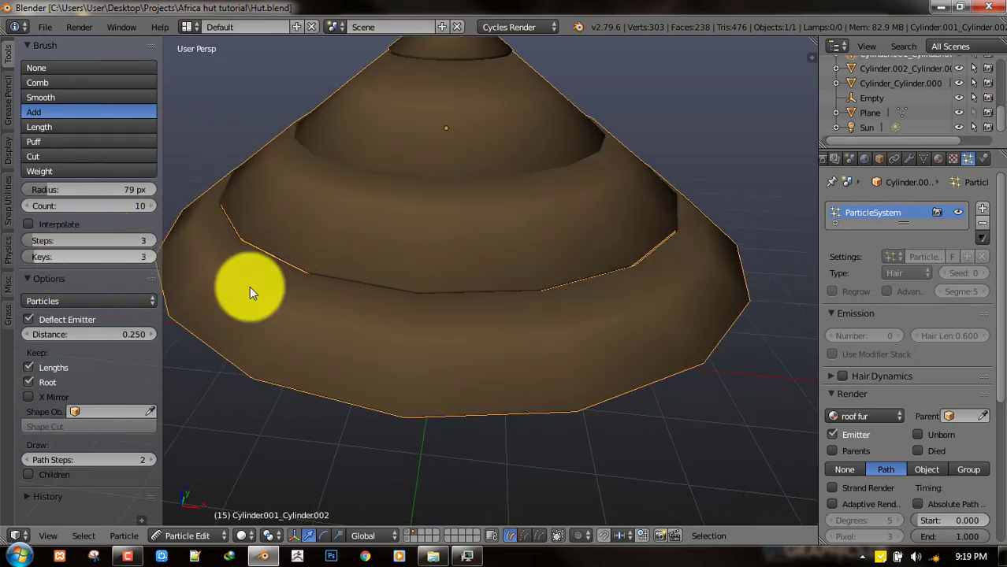
Step: Enable X Mirror for particle editing on the roof
scroll(421, 340, up, 2)
middle_drag(485, 366, 513, 353)
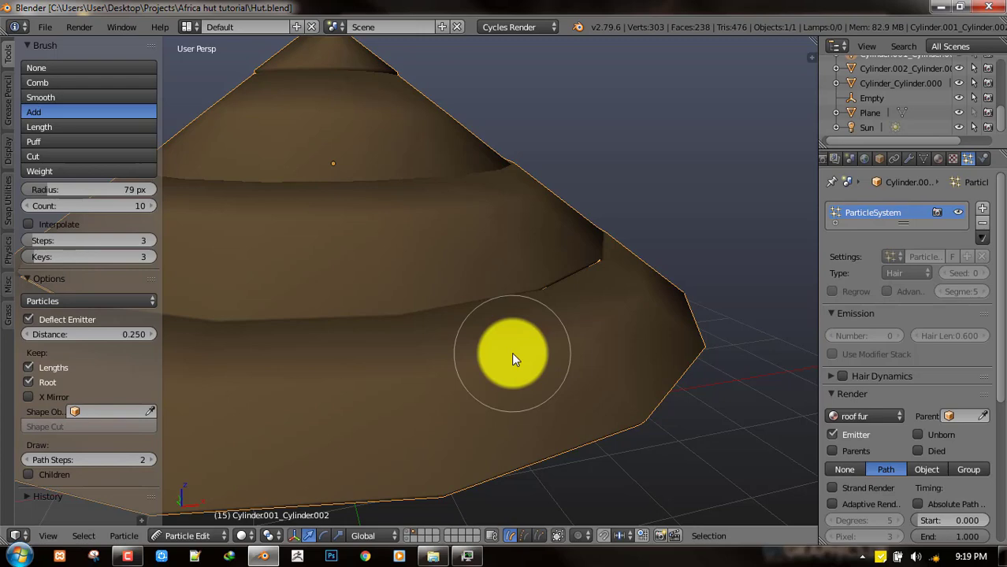
mouse_move(512, 359)
middle_down()
mouse_move(512, 342)
mouse_move(495, 346)
mouse_move(495, 330)
mouse_move(493, 354)
mouse_move(675, 309)
middle_up()
click(38, 395)
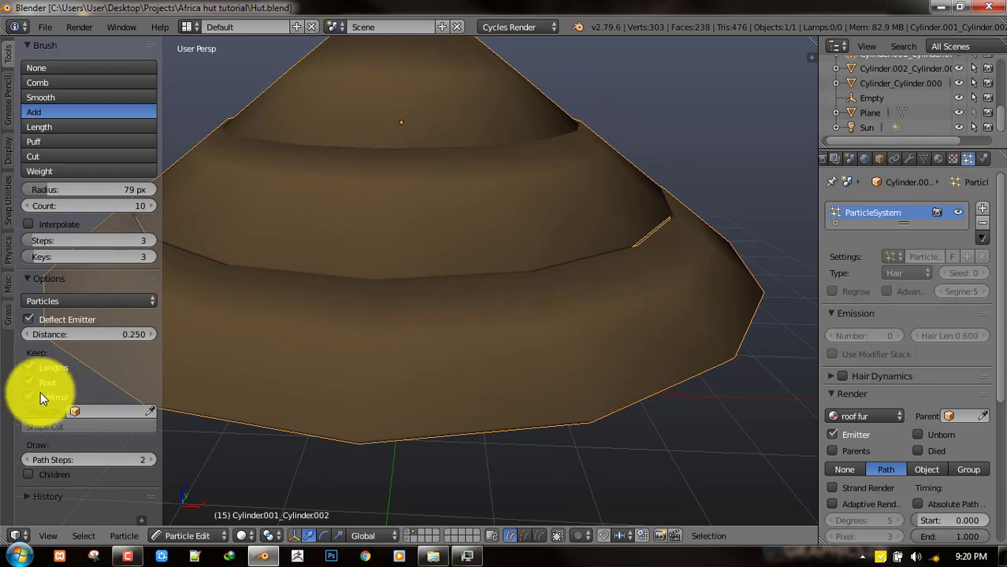
middle_drag(573, 307, 473, 319)
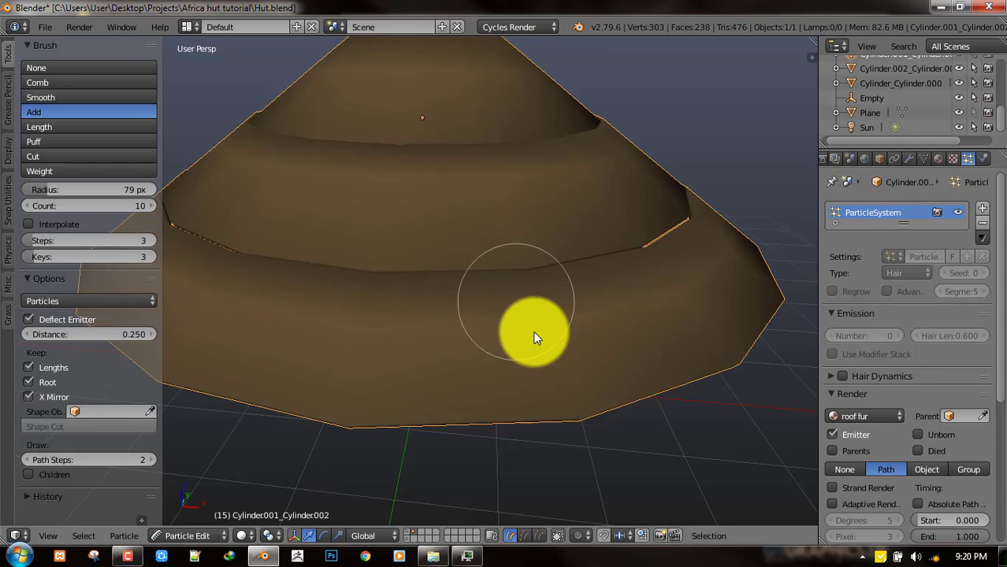
Step: Try to paint hairs on the roof's lowest tier with the Add brush, and undo the stroke
mouse_move(504, 311)
shift+middle_down()
mouse_move(579, 242)
mouse_move(563, 259)
mouse_move(546, 219)
shift+middle_up()
scroll(579, 242, up, 1)
mouse_move(546, 218)
mouse_down()
mouse_move(560, 204)
mouse_move(569, 210)
mouse_up()
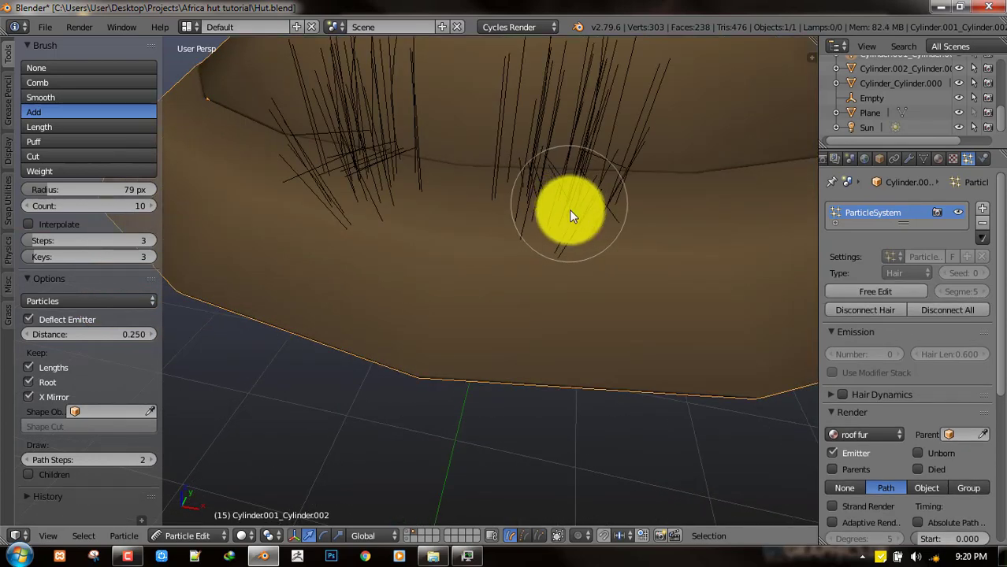
scroll(568, 210, down, 2)
key(ctrl+z)
Step: Set the Add brush's count to 5 and its radius to 92 px
click(104, 209)
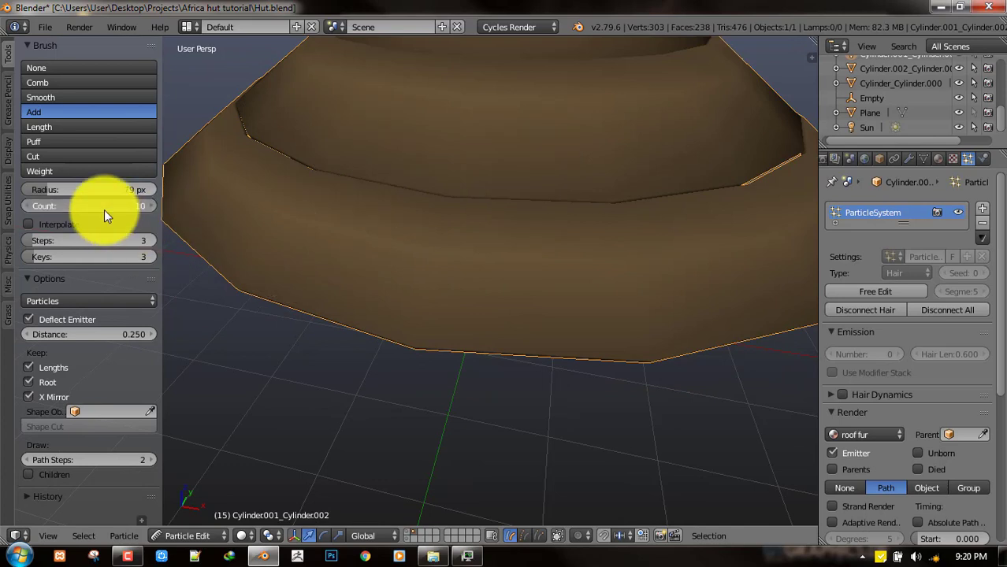
text(5)
key(Return)
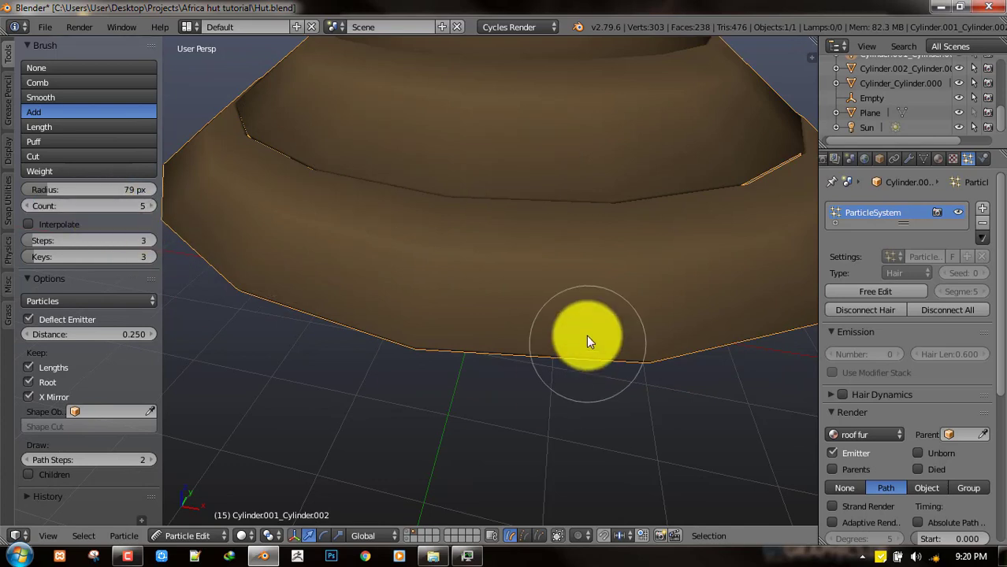
key(f)
click(499, 254)
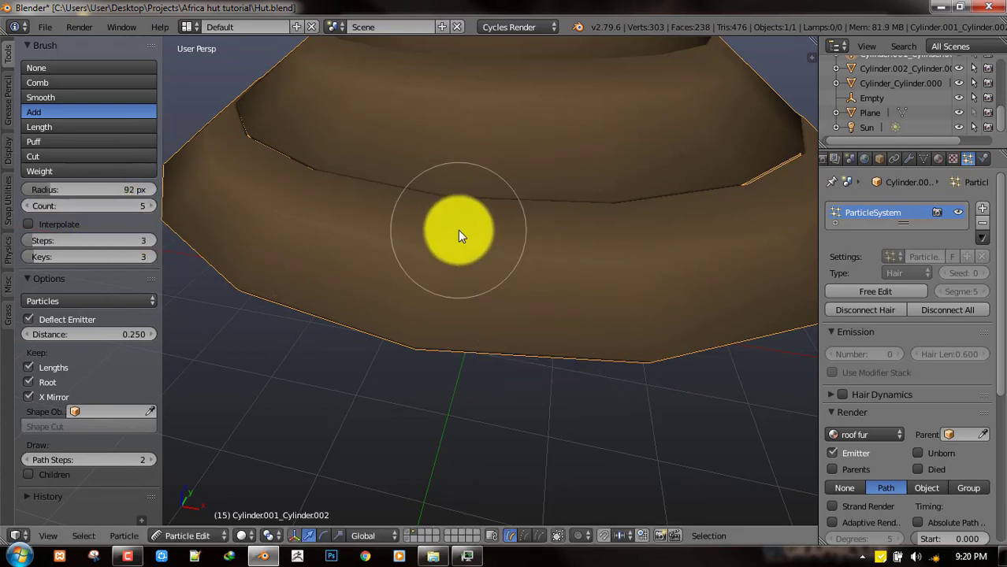
Step: Paint hairs with the Add brush along the roof's lowest tier, from the front around to the side
mouse_move(461, 232)
mouse_down()
mouse_move(472, 232)
mouse_move(479, 258)
mouse_move(476, 303)
mouse_move(542, 306)
mouse_up()
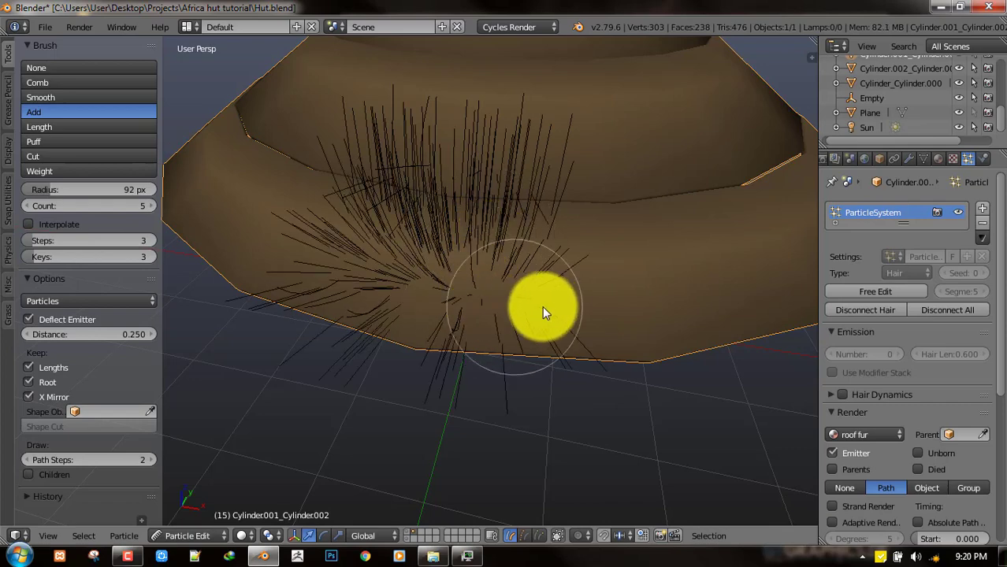
mouse_move(542, 306)
middle_down()
mouse_move(564, 304)
mouse_move(505, 281)
mouse_move(533, 276)
mouse_move(508, 286)
mouse_move(506, 252)
middle_up()
drag(565, 269, 607, 276)
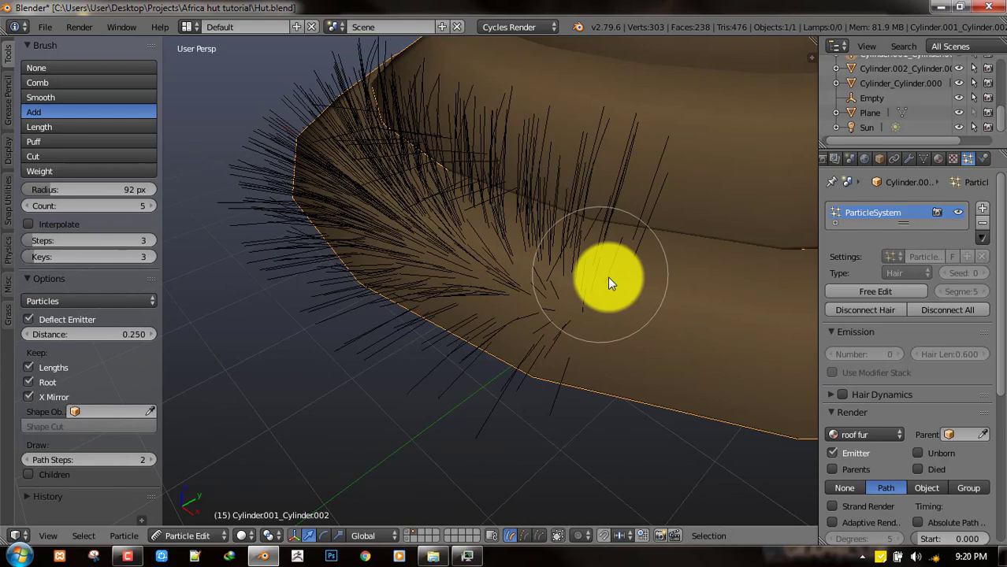
middle_drag(608, 276, 551, 272)
drag(582, 252, 653, 307)
drag(602, 331, 562, 333)
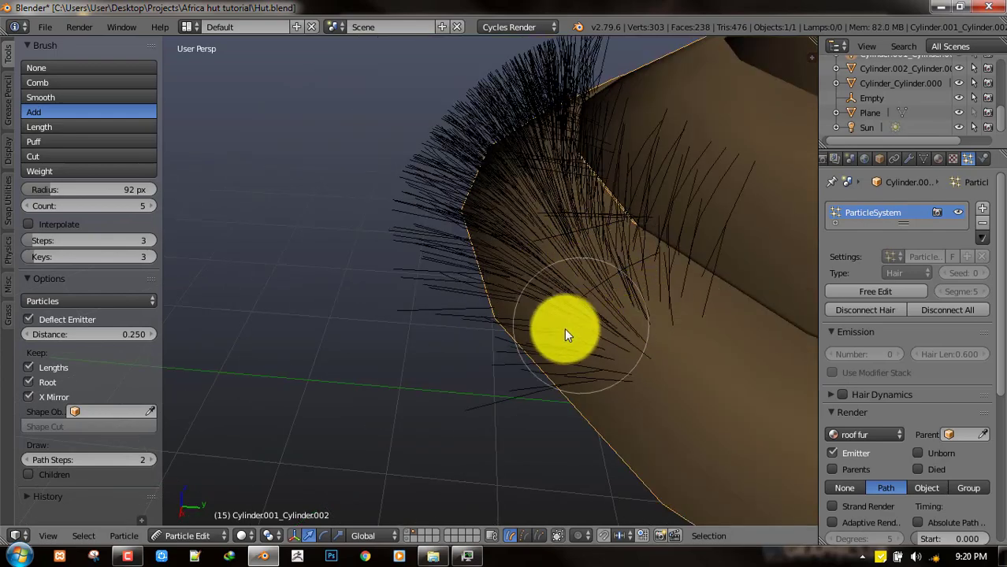
middle_drag(562, 333, 568, 328)
mouse_move(569, 328)
mouse_down()
mouse_move(546, 355)
mouse_move(647, 350)
mouse_up()
mouse_move(536, 340)
middle_down()
mouse_move(641, 309)
mouse_move(662, 319)
middle_up()
drag(583, 392, 502, 400)
middle_drag(501, 398, 497, 286)
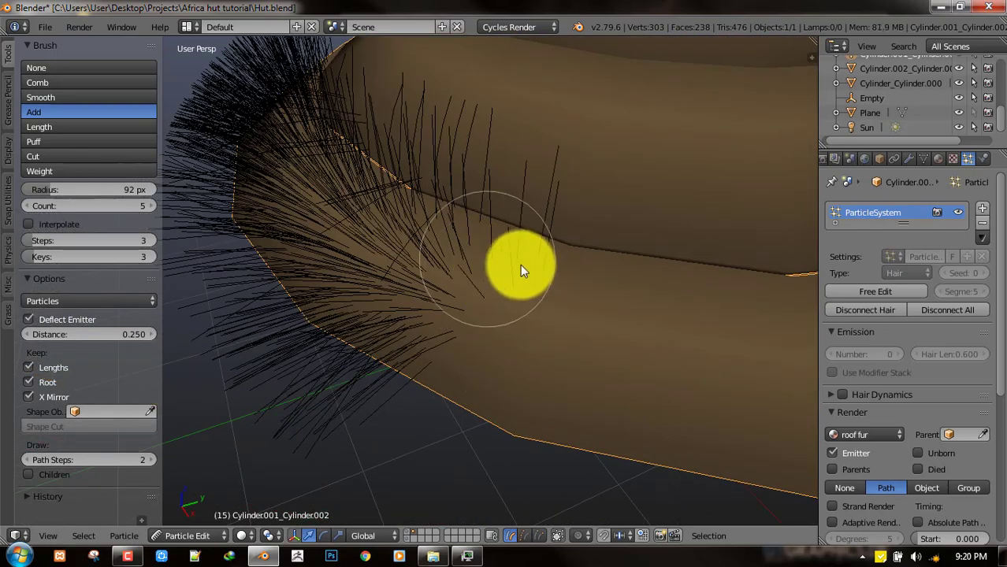
mouse_move(520, 271)
mouse_down()
mouse_move(530, 274)
mouse_move(483, 353)
mouse_move(461, 360)
mouse_move(442, 391)
mouse_up()
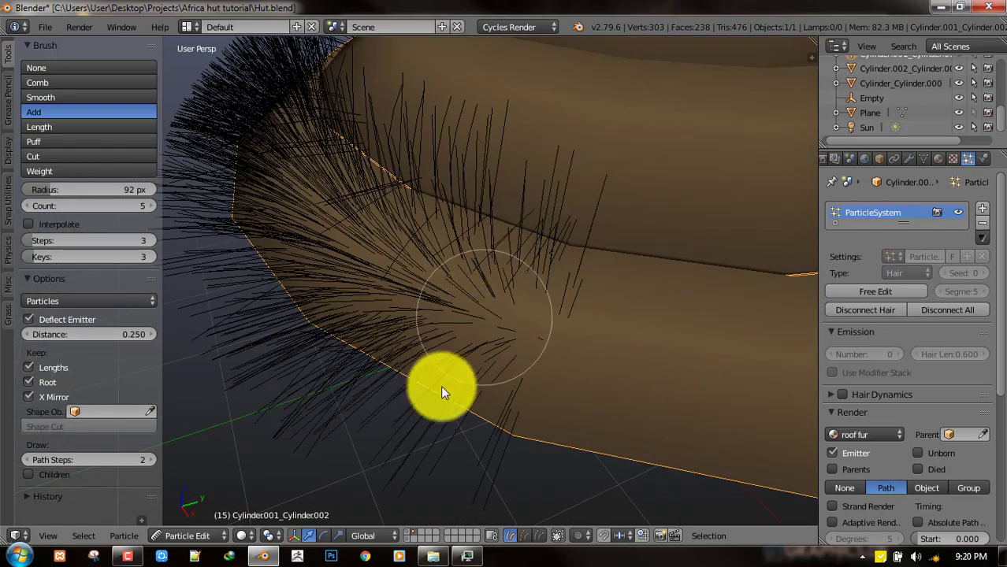
middle_drag(441, 392, 506, 268)
mouse_move(508, 251)
mouse_down()
mouse_move(536, 281)
mouse_move(535, 337)
mouse_up()
mouse_move(537, 335)
middle_down()
mouse_move(562, 283)
mouse_move(470, 279)
mouse_move(558, 297)
mouse_move(495, 252)
mouse_move(417, 225)
middle_up()
click(469, 277)
mouse_move(418, 224)
mouse_down()
mouse_move(493, 289)
mouse_move(396, 296)
mouse_move(512, 353)
mouse_move(515, 330)
mouse_up()
mouse_move(515, 330)
middle_down()
mouse_move(479, 330)
mouse_move(559, 315)
middle_up()
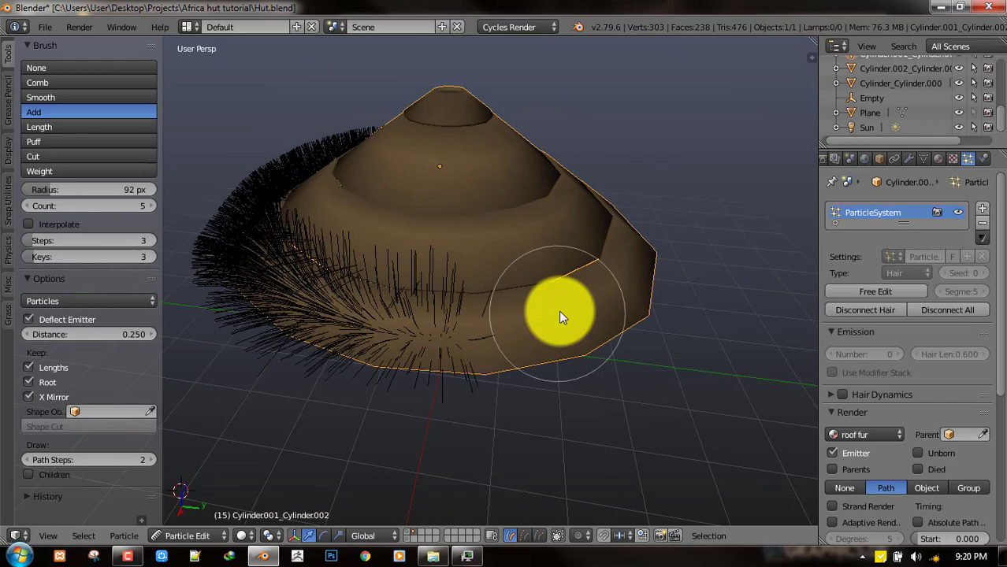
Step: Continue painting hairs around the lowest tier toward the back, filling the gaps to complete the ring
scroll(559, 311, up, 6)
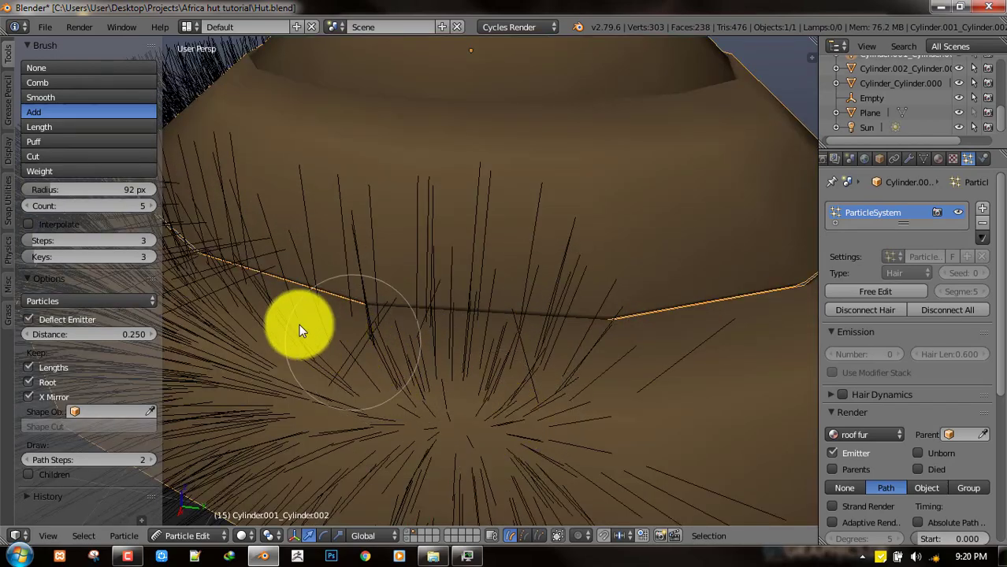
drag(299, 324, 256, 300)
mouse_move(256, 299)
middle_down()
mouse_move(383, 331)
mouse_move(540, 297)
middle_up()
drag(540, 298, 556, 302)
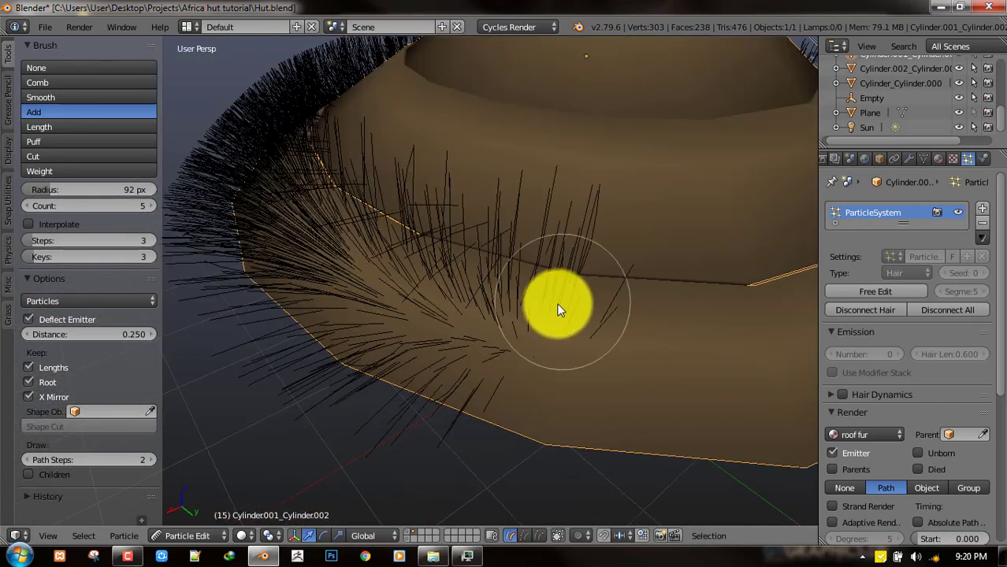
scroll(556, 302, down, 4)
middle_drag(556, 303, 498, 301)
scroll(498, 301, up, 4)
mouse_move(476, 251)
mouse_down()
mouse_move(635, 286)
mouse_move(611, 342)
mouse_move(483, 333)
mouse_move(465, 317)
mouse_move(527, 310)
mouse_up()
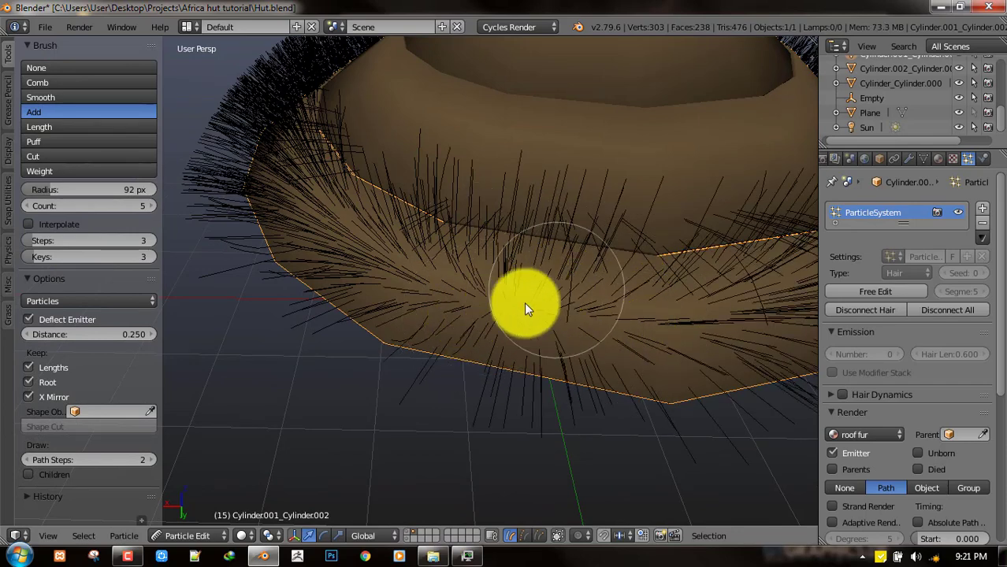
scroll(504, 308, down, 5)
scroll(536, 307, up, 5)
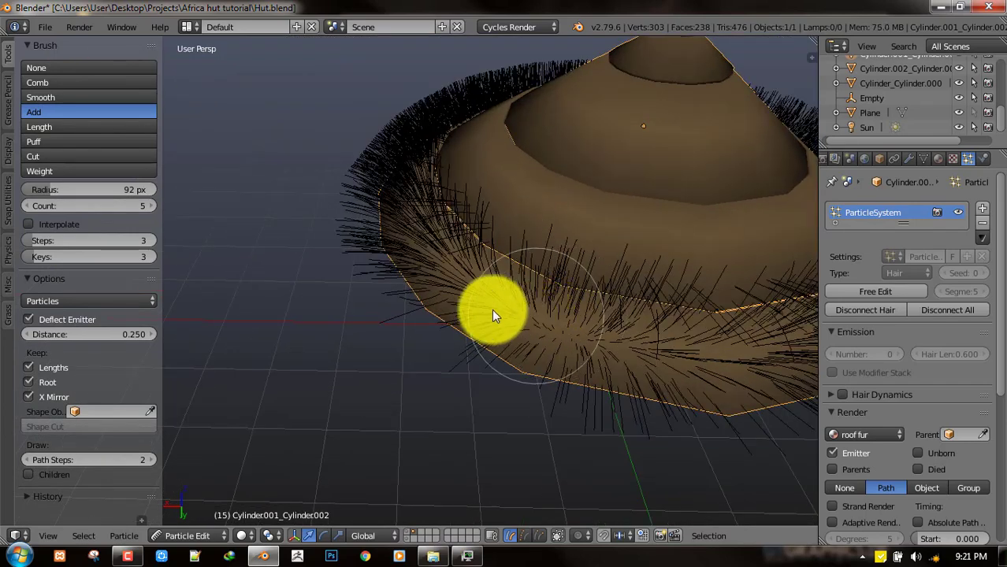
scroll(492, 313, down, 5)
Step: Switch to the Comb brush and select all hair points on the roof
click(110, 82)
mouse_move(551, 245)
middle_down()
mouse_move(589, 402)
mouse_move(591, 318)
mouse_move(623, 295)
mouse_move(611, 272)
middle_up()
key(a)
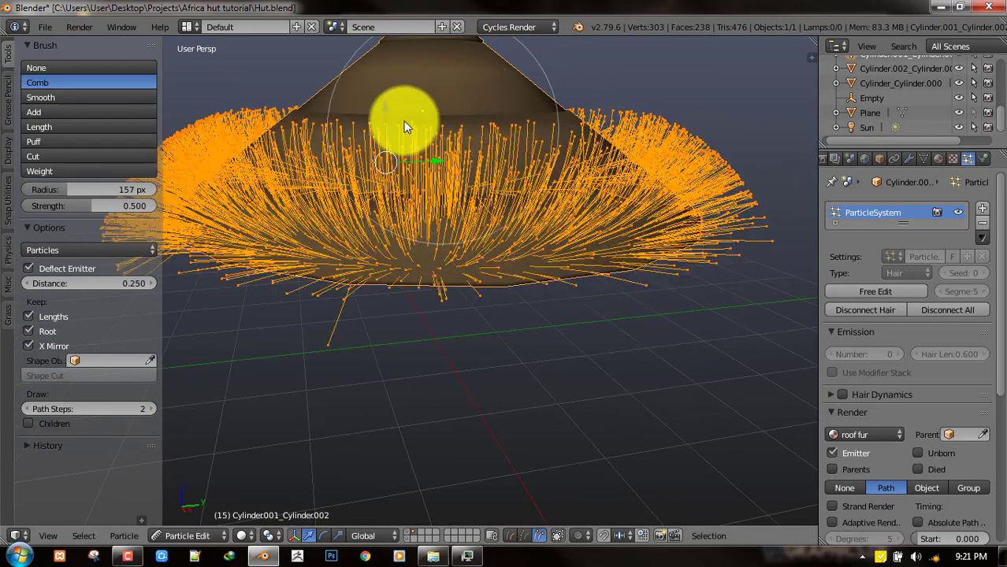
key(g)
key(z)
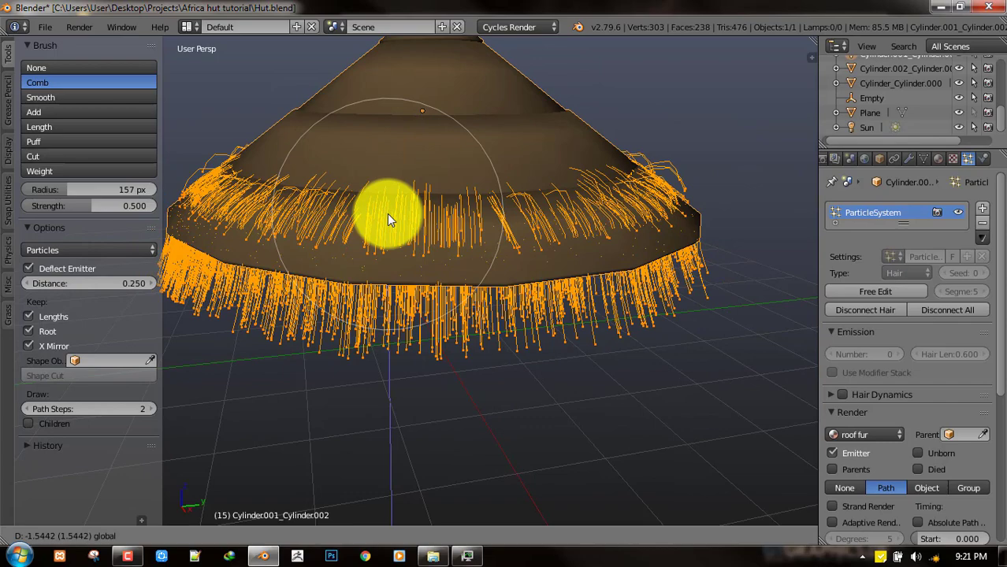
right_click(387, 214)
Step: With Deflect Emitter off, move the selected hairs down along Z and scale them up by about 1.13, and turn Deflect Emitter back on
click(51, 268)
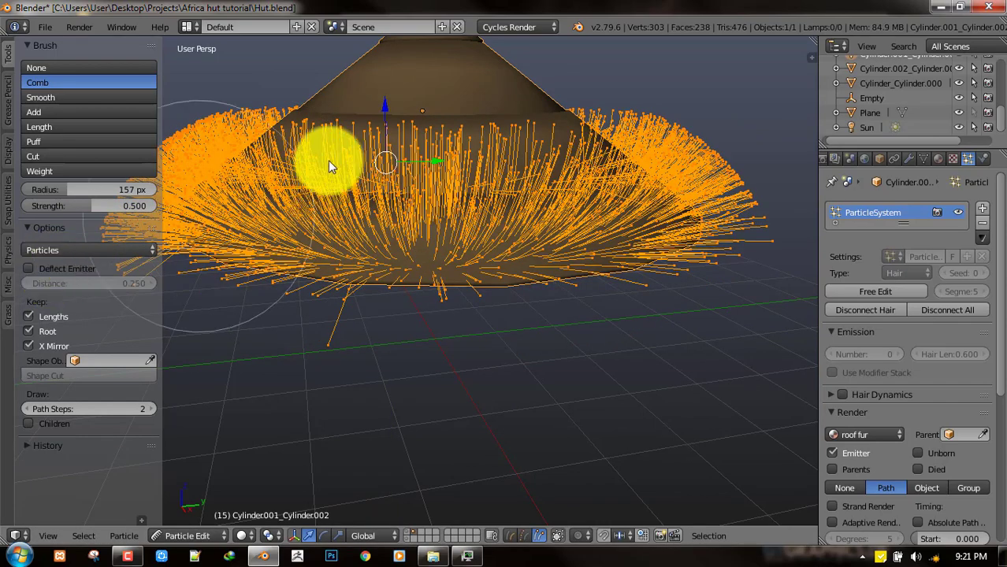
key(g)
key(z)
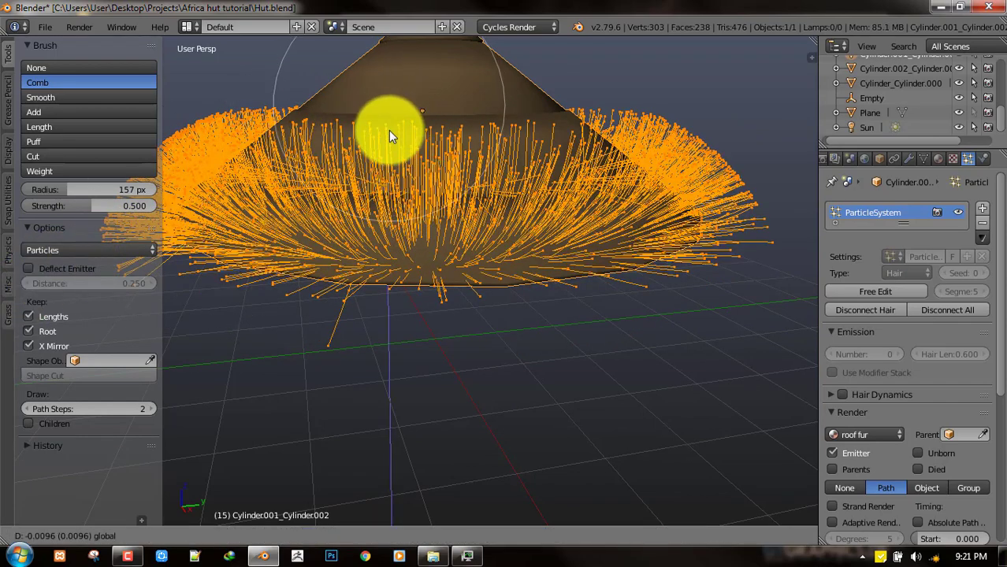
key(s)
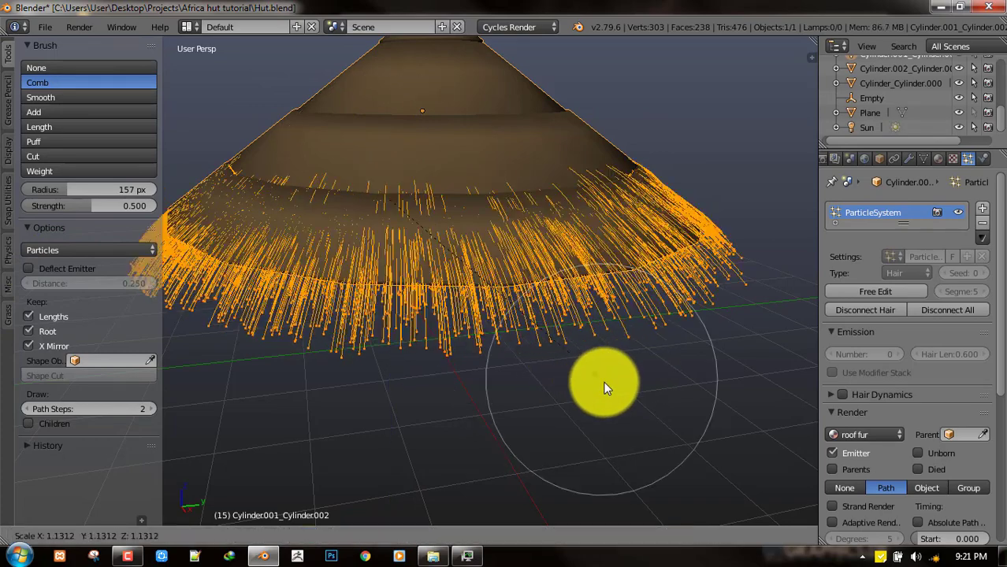
click(607, 390)
click(55, 269)
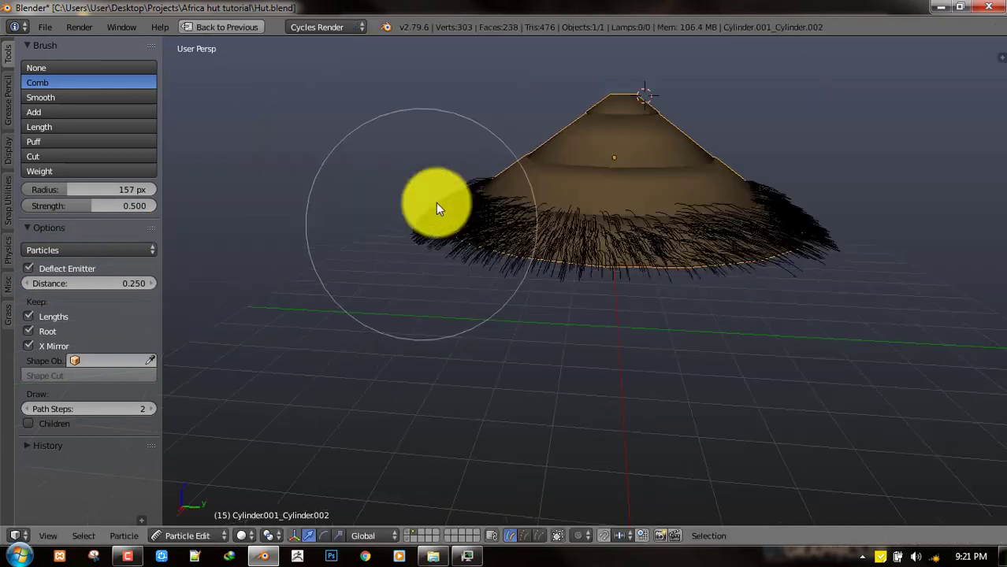
scroll(436, 202, up, 2)
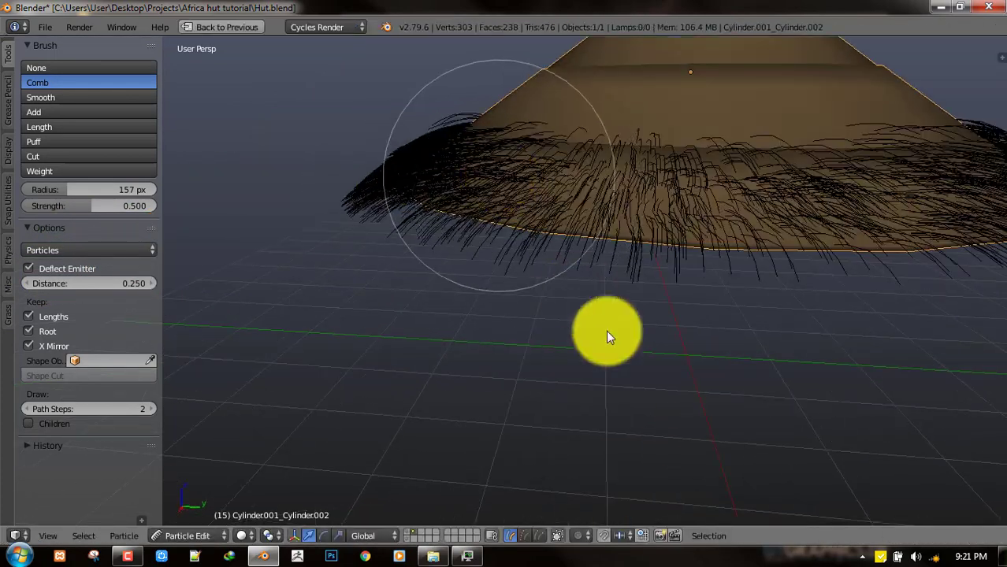
Step: Comb the lowest tier's hairs downward around the roof so they follow its slope
scroll(606, 330, down, 2)
middle_drag(606, 330, 539, 265)
drag(539, 264, 629, 219)
scroll(629, 219, up, 2)
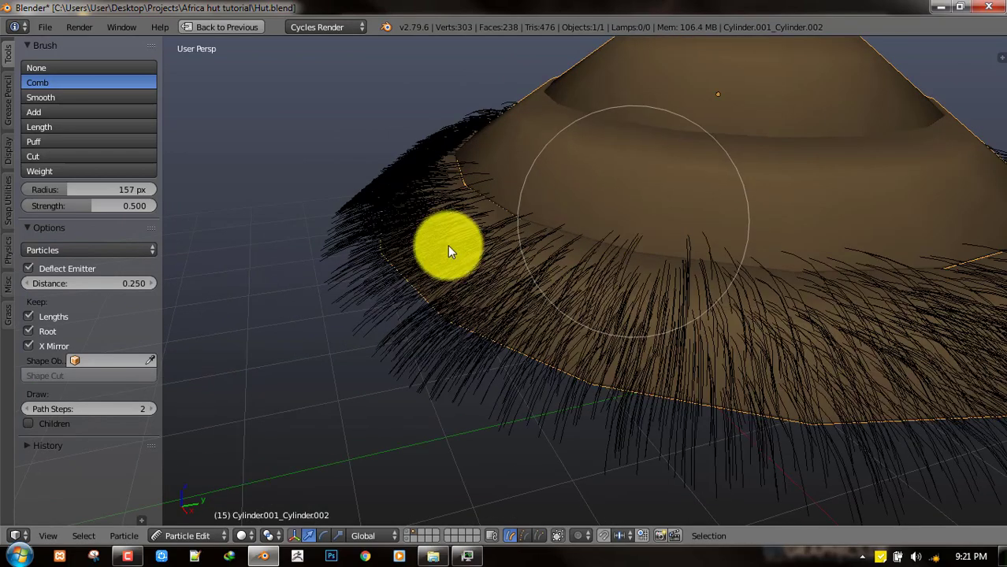
scroll(470, 231, down, 1)
middle_drag(449, 246, 429, 216)
drag(389, 205, 388, 200)
middle_drag(633, 238, 741, 237)
scroll(742, 236, up, 1)
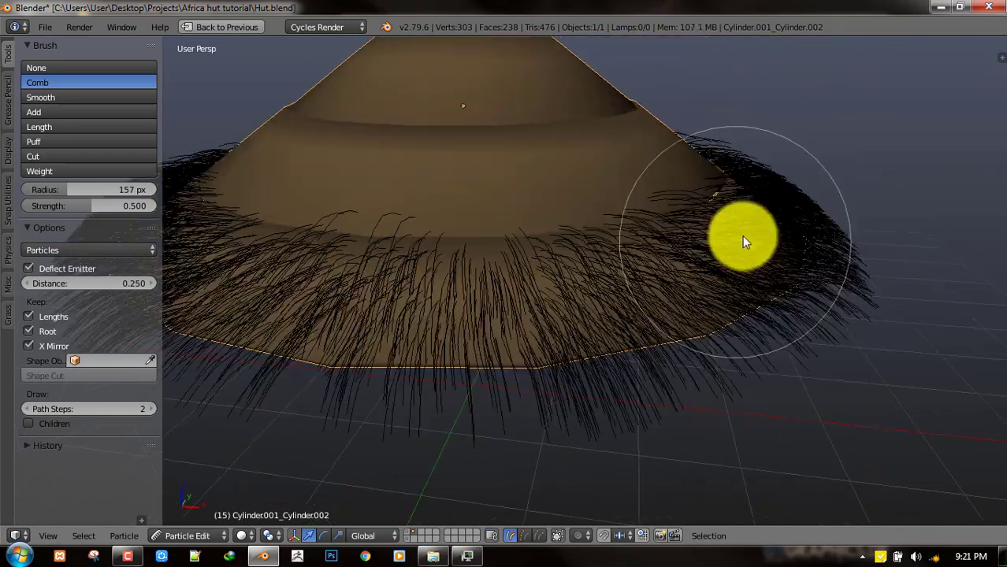
scroll(742, 242, down, 4)
scroll(636, 240, up, 2)
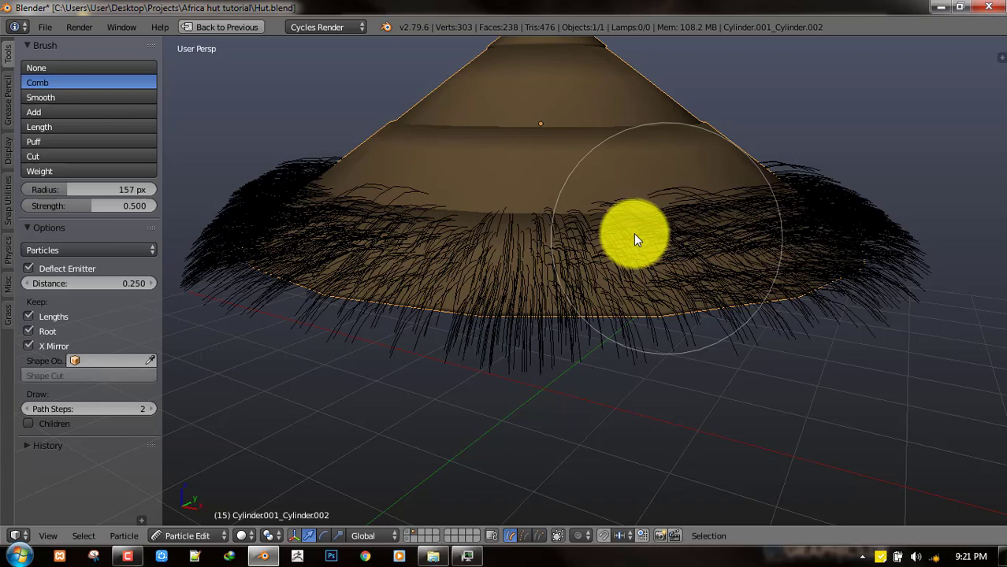
scroll(633, 233, down, 4)
Step: Select all of the combed lowest-tier hairs, hide them, and save the file
middle_drag(669, 231, 662, 276)
key(a)
key(ctrl+s)
click(726, 270)
key(a)
scroll(754, 275, up, 2)
key(a)
key(a)
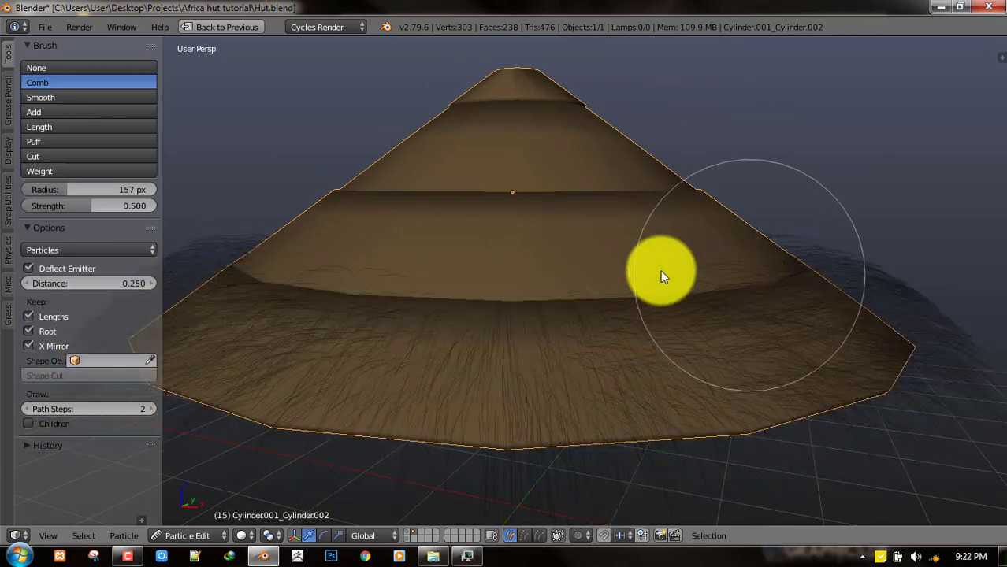
key(ctrl+s)
click(571, 269)
Step: Paint hairs with the Add brush onto the front of the roof's second tier from the bottom
click(45, 111)
scroll(441, 229, up, 3)
drag(465, 237, 347, 210)
middle_drag(347, 210, 341, 238)
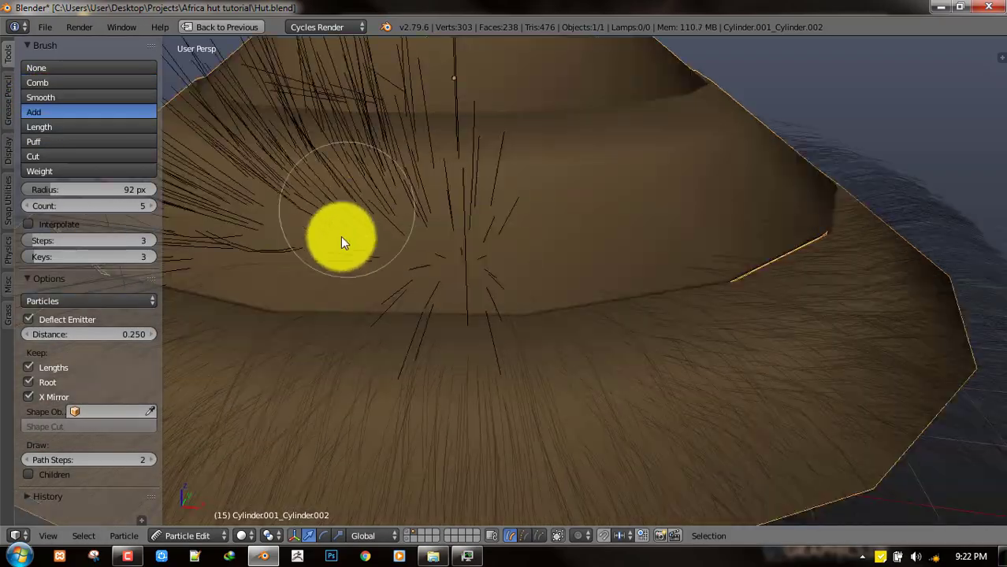
scroll(488, 247, down, 4)
scroll(425, 220, up, 3)
middle_drag(425, 221, 440, 250)
drag(426, 158, 489, 299)
Step: Continue painting hairs around the remaining sides of the second tier to complete its ring
scroll(588, 276, down, 3)
middle_drag(589, 276, 544, 279)
scroll(579, 207, up, 4)
middle_drag(579, 208, 520, 188)
scroll(519, 189, down, 3)
drag(546, 206, 567, 317)
middle_drag(567, 316, 316, 166)
scroll(308, 160, up, 2)
drag(422, 162, 362, 241)
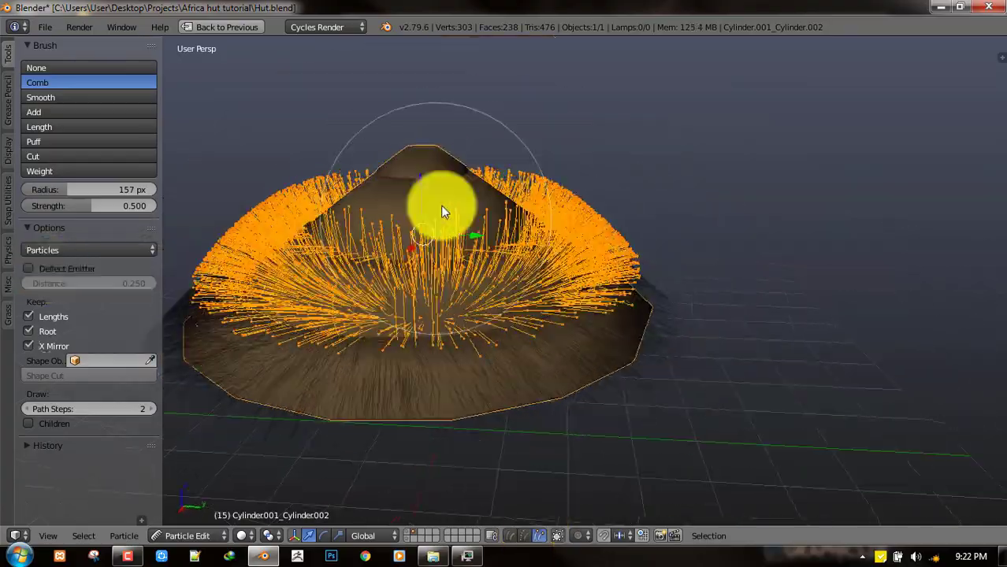
Step: With Deflect Emitter off, scale up the selected second-tier hairs, and turn Deflect Emitter back on
key(s)
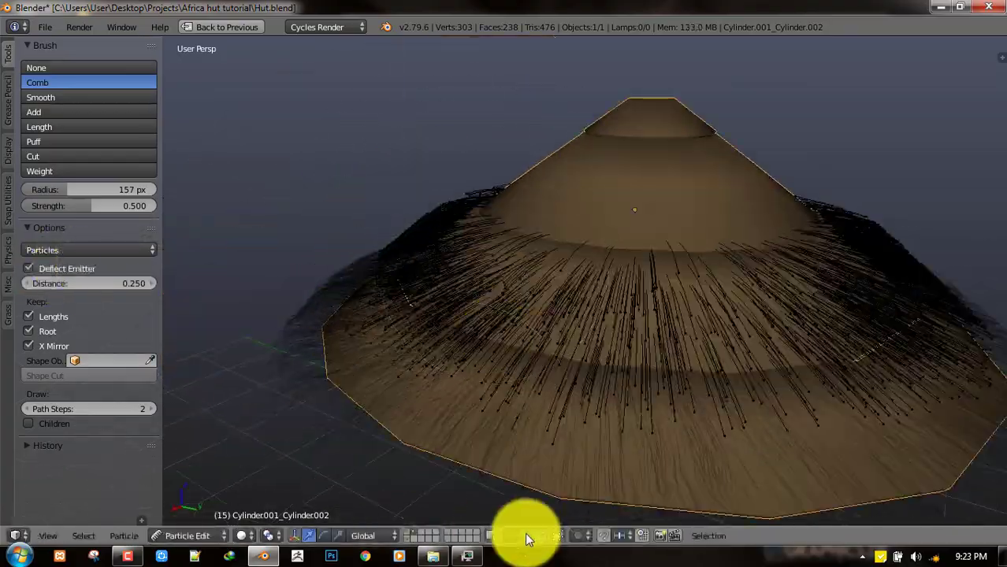
scroll(648, 285, down, 3)
scroll(465, 341, up, 5)
middle_drag(465, 342, 376, 246)
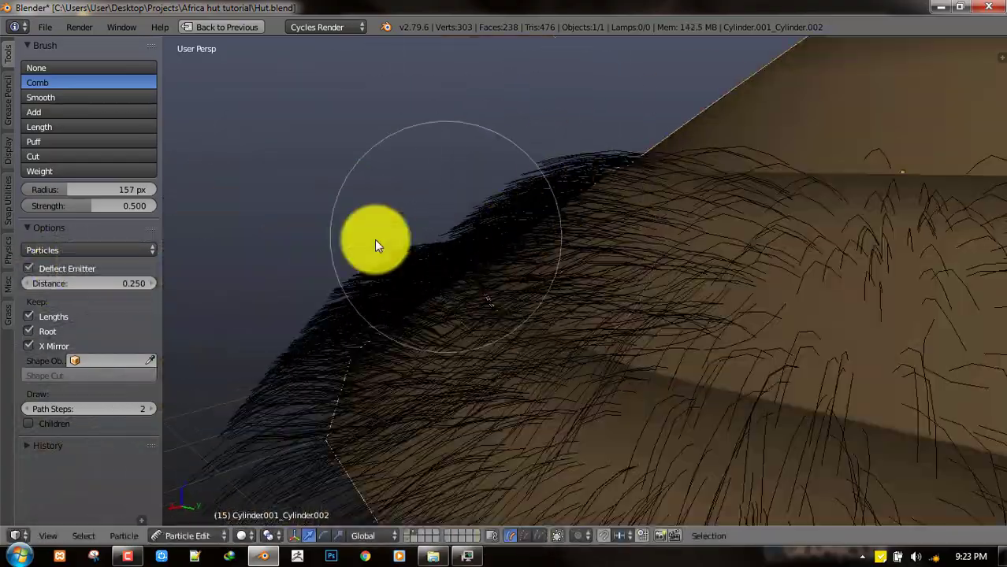
Step: Resize the Comb brush for shaping the second tier's hairs around the roof
key(f)
scroll(537, 197, down, 1)
scroll(537, 197, down, 3)
key(f)
mouse_move(537, 197)
middle_down()
mouse_move(739, 353)
mouse_move(715, 259)
mouse_move(680, 335)
middle_up()
scroll(740, 353, up, 2)
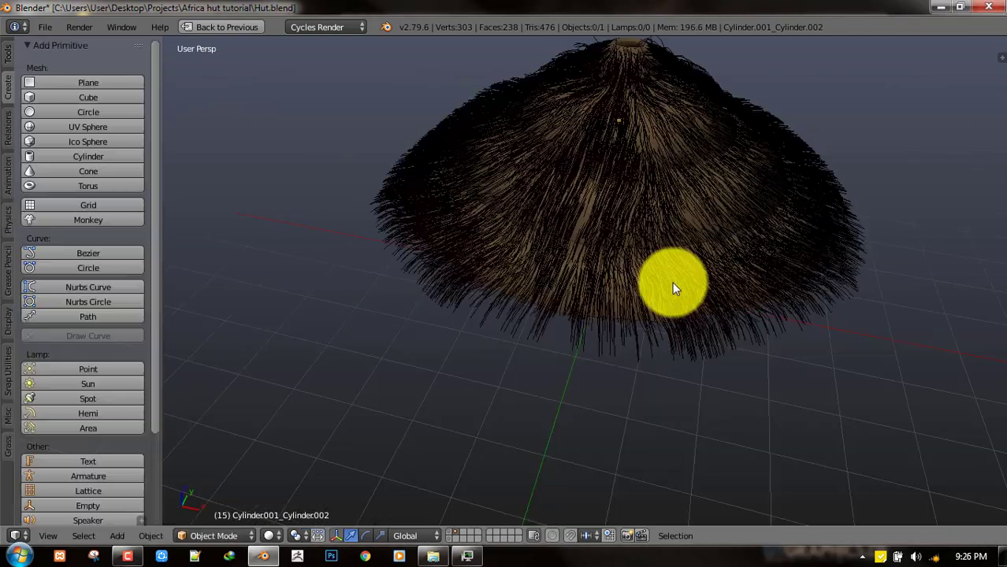
Step: Select the hair-covered roof in Object Mode, restore the full screen layout, and save the file
middle_drag(673, 281, 654, 197)
key(t)
scroll(749, 231, down, 4)
right_click(656, 196)
key(shift+space)
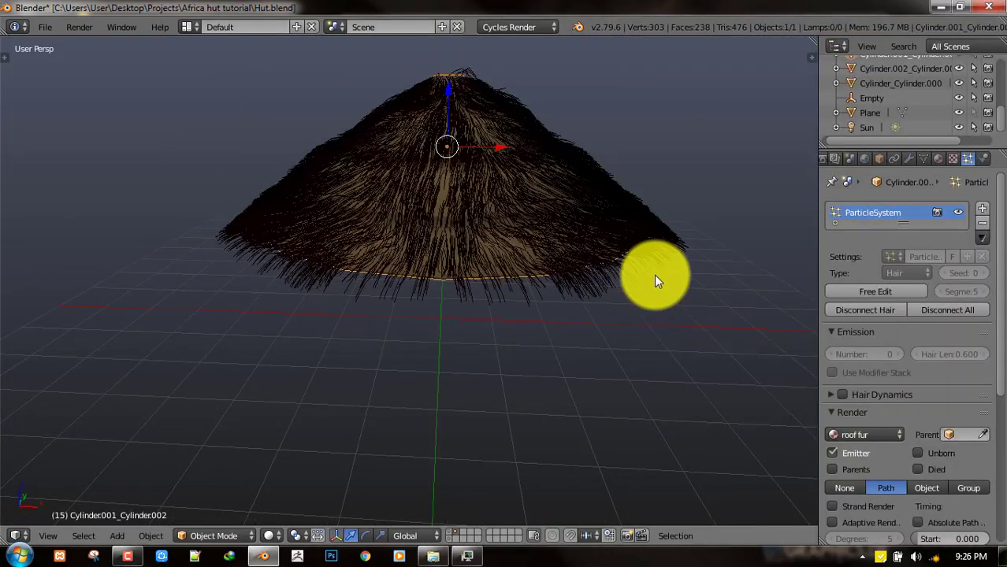
key(ctrl+s)
click(656, 278)
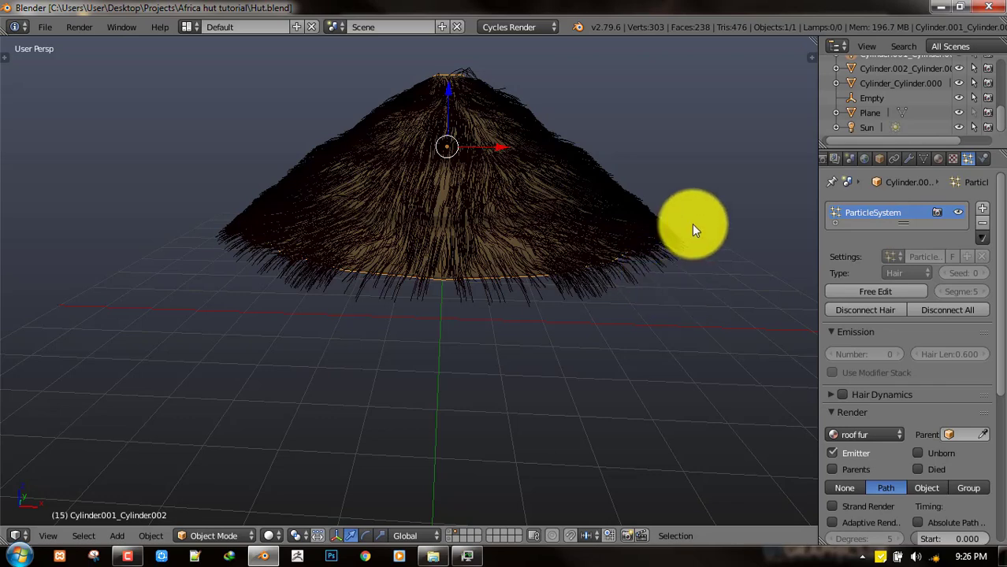
Step: Set the roof particle system's children to Simple and check the denser thatch
scroll(868, 366, down, 5)
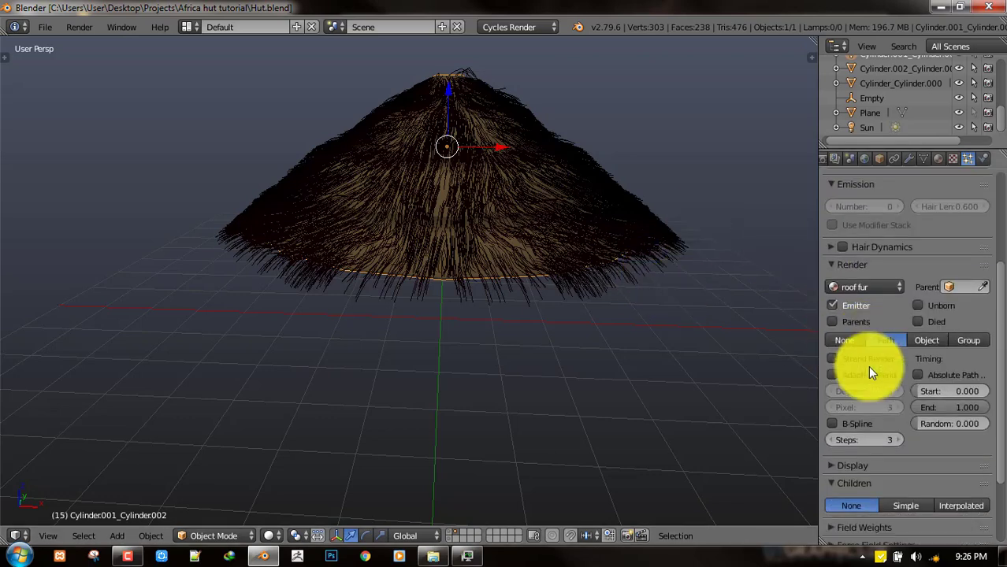
scroll(868, 366, down, 3)
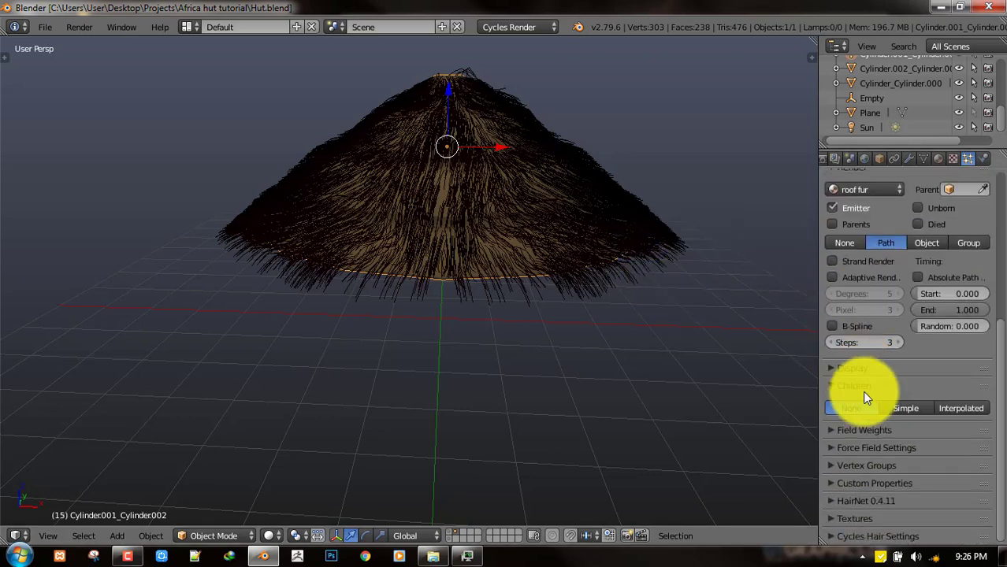
click(916, 405)
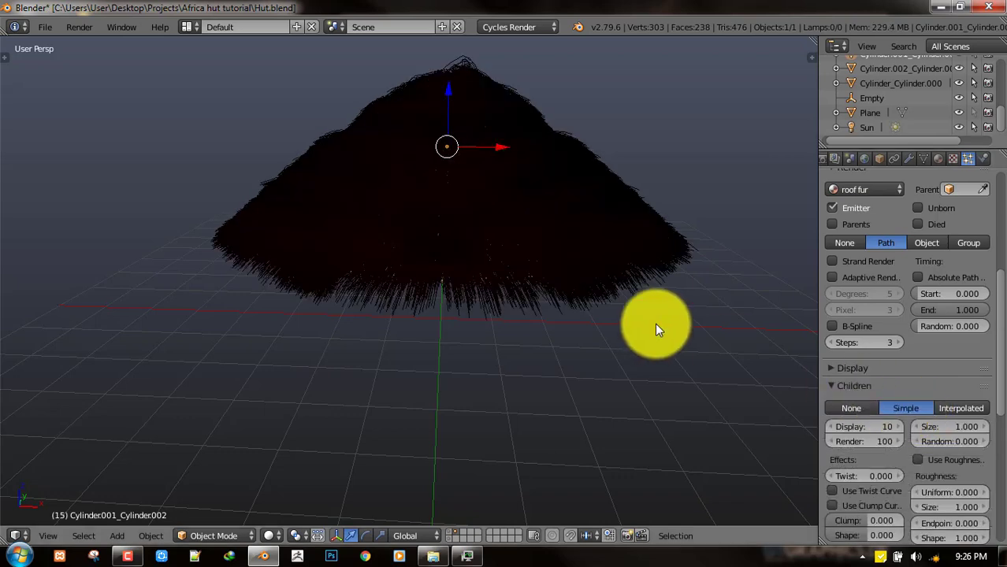
scroll(655, 322, up, 1)
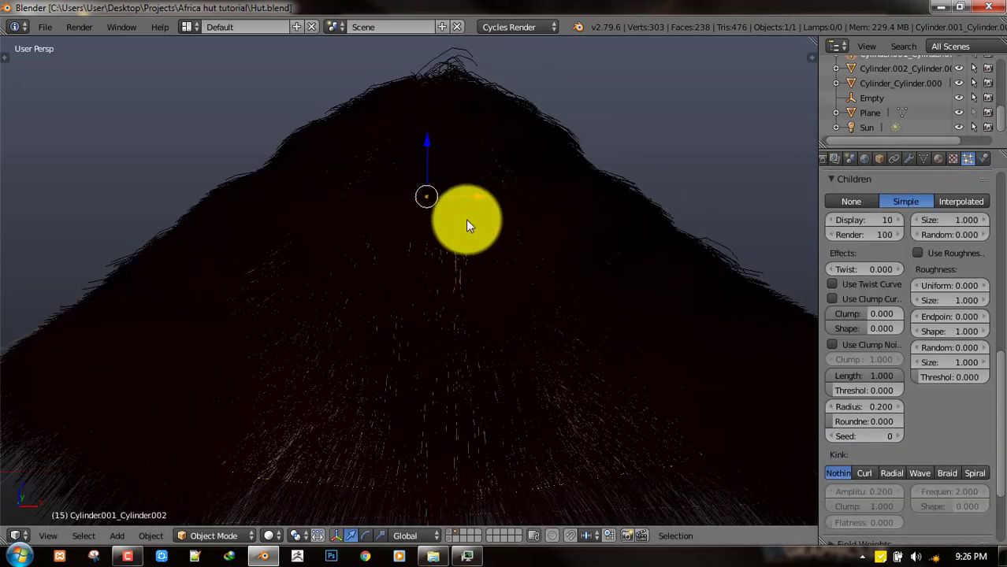
scroll(464, 223, down, 2)
scroll(462, 231, up, 2)
middle_drag(457, 234, 415, 243)
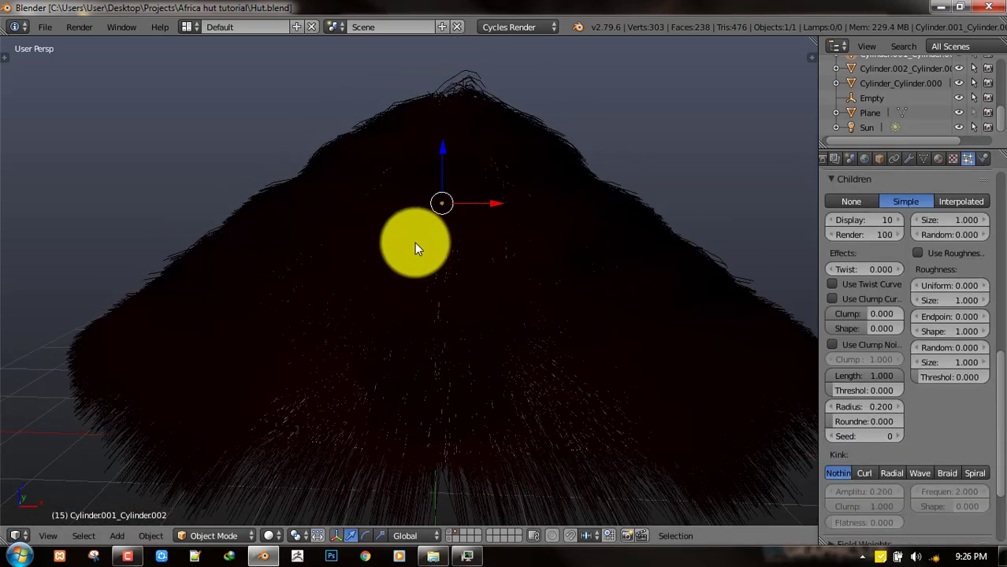
Step: Set the child hairs' radius to 0.08 and roundness to 1
click(869, 407)
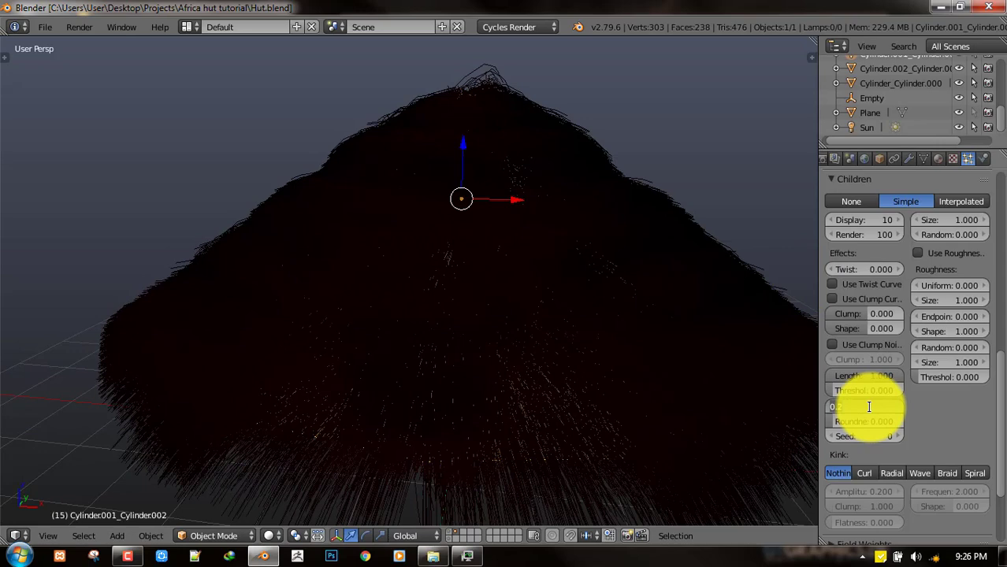
key(Return)
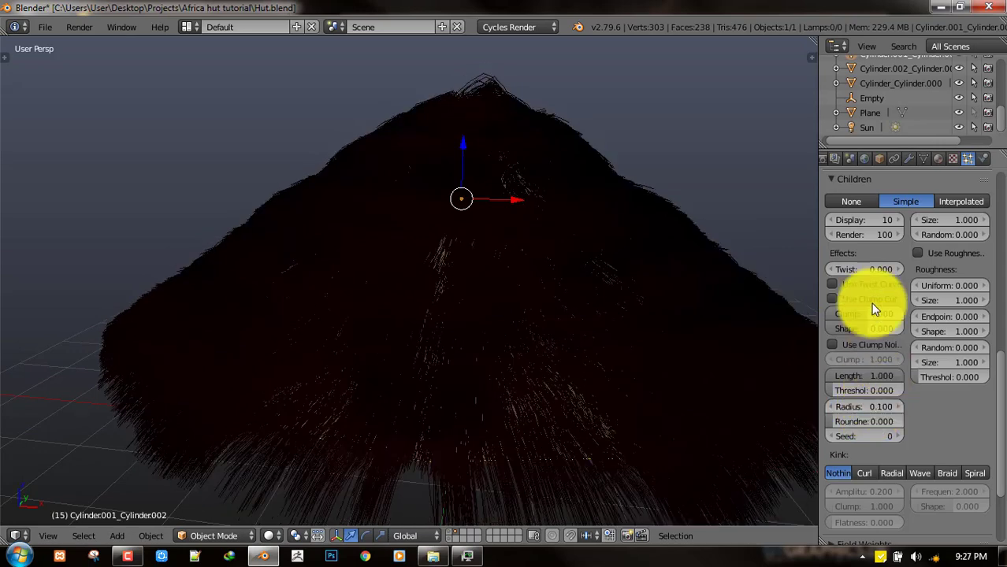
scroll(831, 481, up, 3)
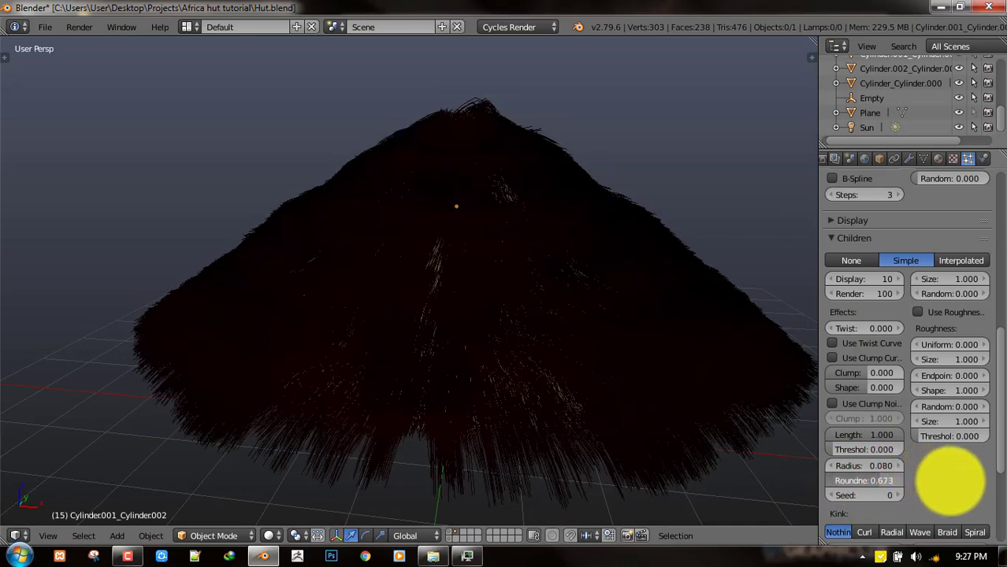
middle_drag(568, 420, 489, 390)
scroll(489, 390, down, 3)
key(KP_1)
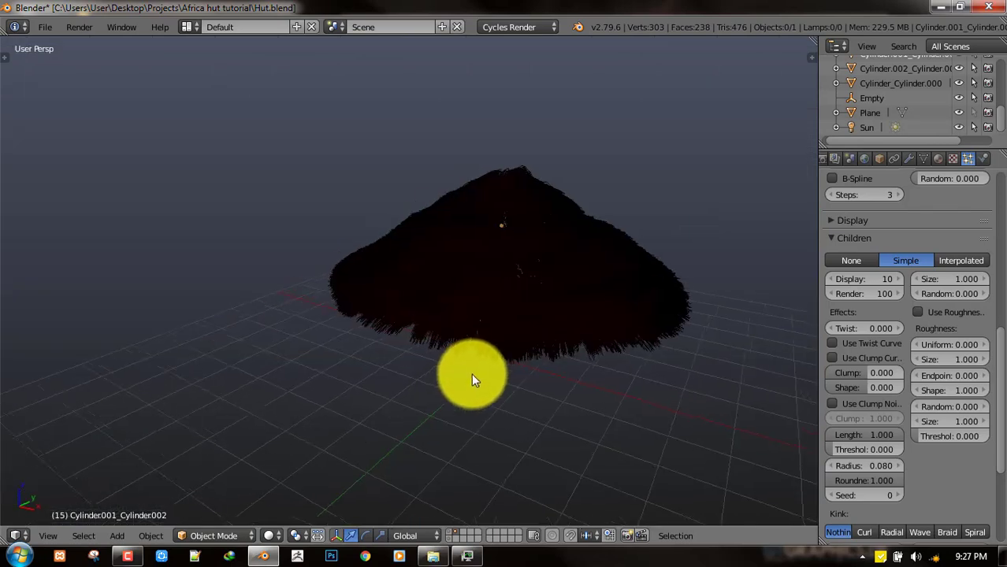
Step: Set the child hairs' clump value to 0.4 and check the thatch around the roof
scroll(471, 374, up, 3)
drag(889, 373, 897, 374)
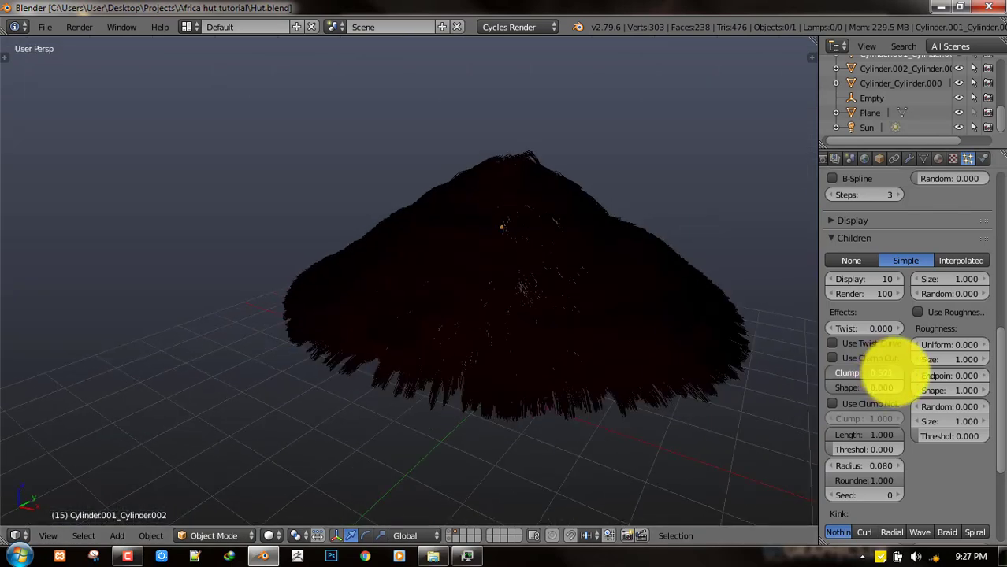
scroll(519, 347, up, 2)
middle_drag(519, 347, 569, 333)
scroll(569, 332, down, 1)
Step: Set the child hairs' length to 0.7 and the length threshold to 0.235
click(871, 447)
click(880, 436)
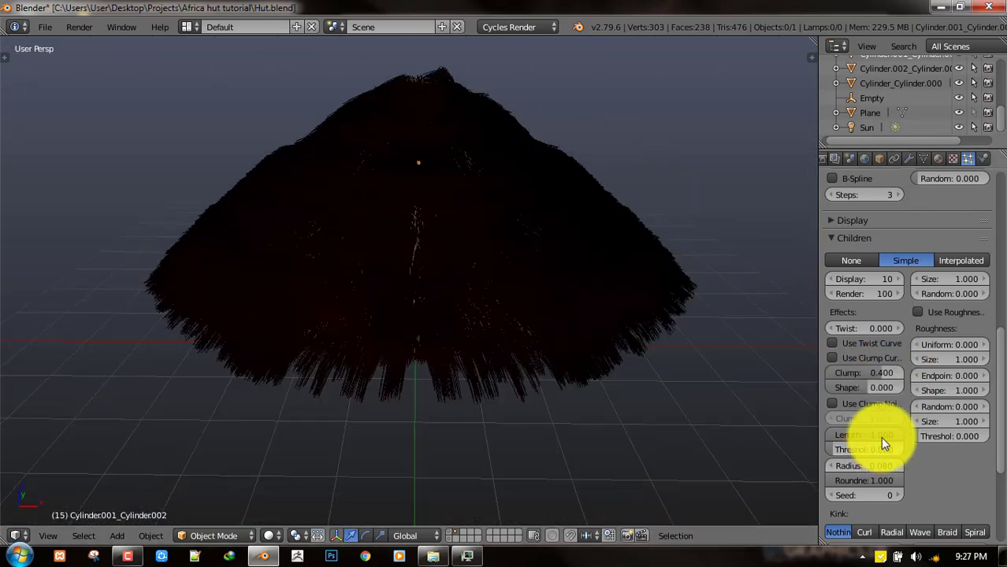
click(880, 436)
key(BackSpace)
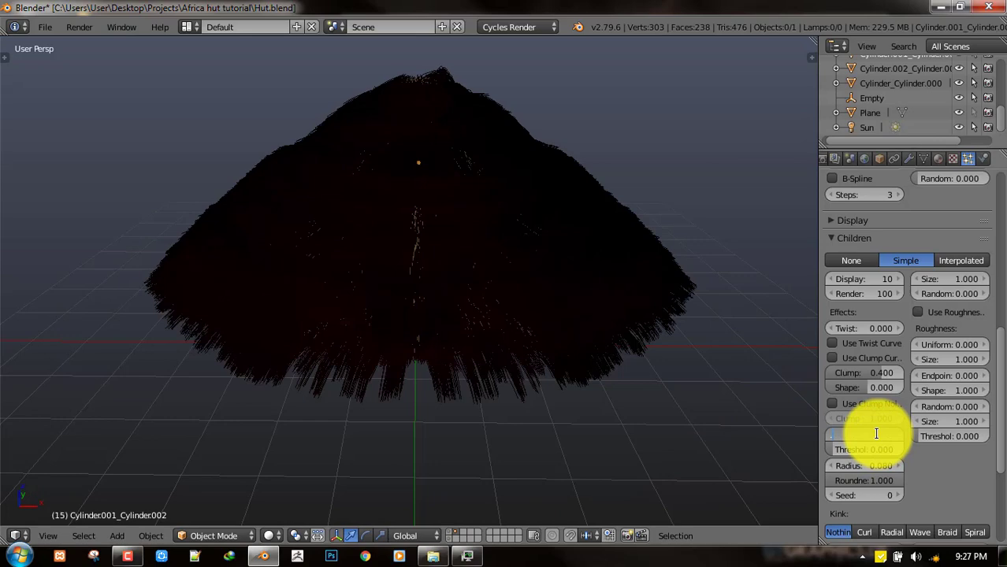
text(.7)
key(Return)
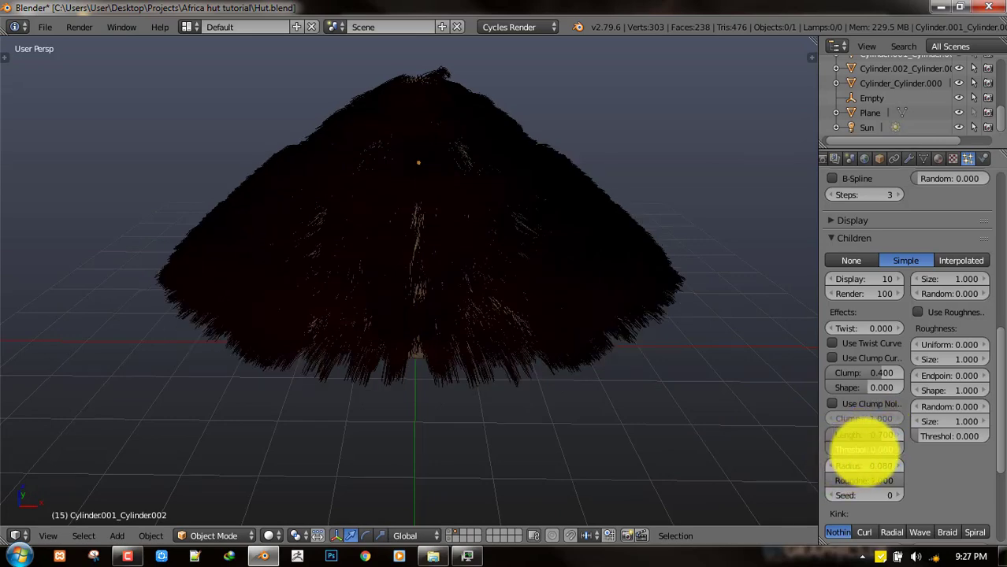
drag(866, 450, 835, 448)
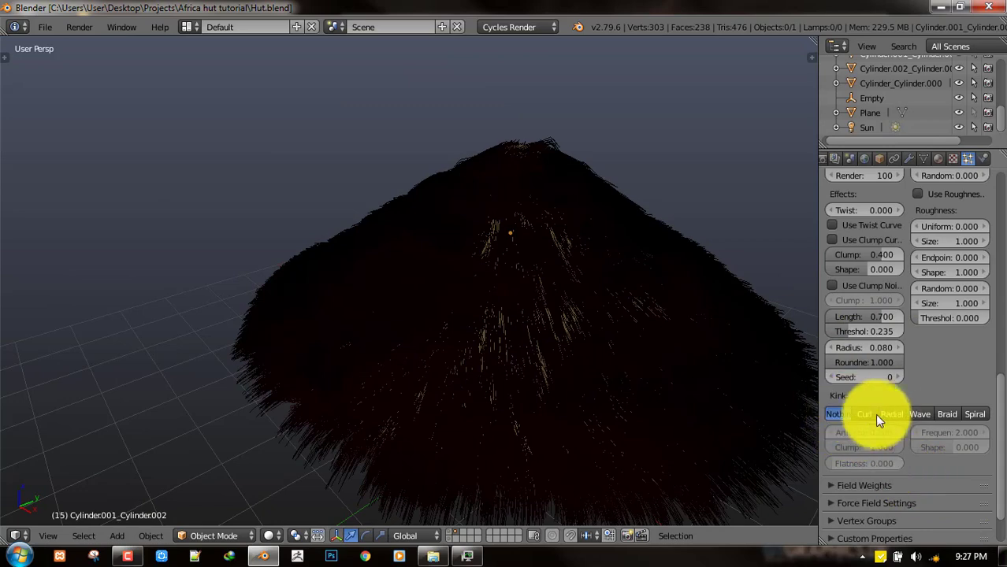
Step: Set the child hairs' kink type to Curl and check its effect along the roof's lower edge
click(872, 417)
middle_drag(560, 364, 632, 346)
scroll(631, 346, up, 2)
shift+middle_drag(645, 292, 662, 250)
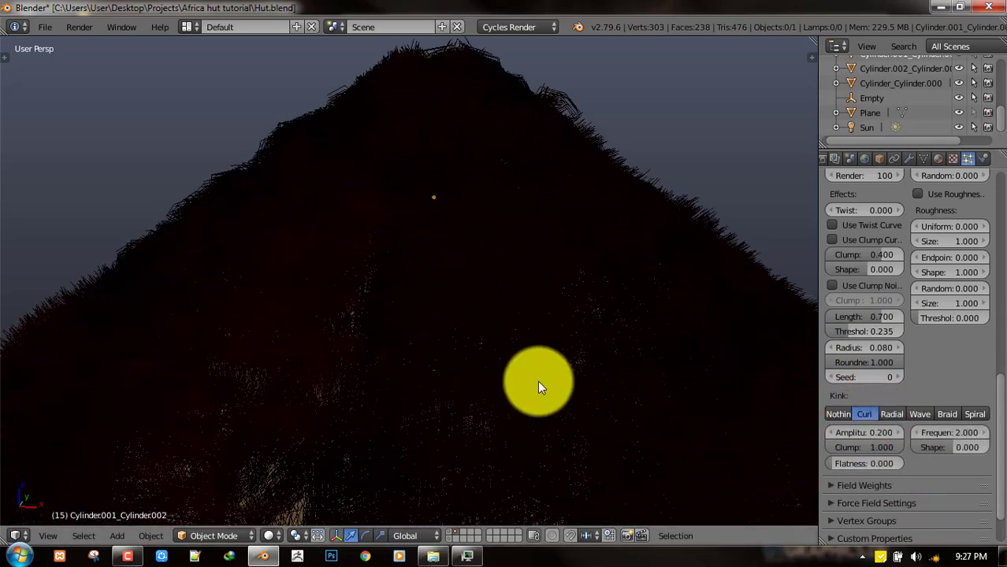
scroll(587, 353, down, 2)
shift+middle_drag(597, 349, 614, 305)
scroll(611, 298, up, 2)
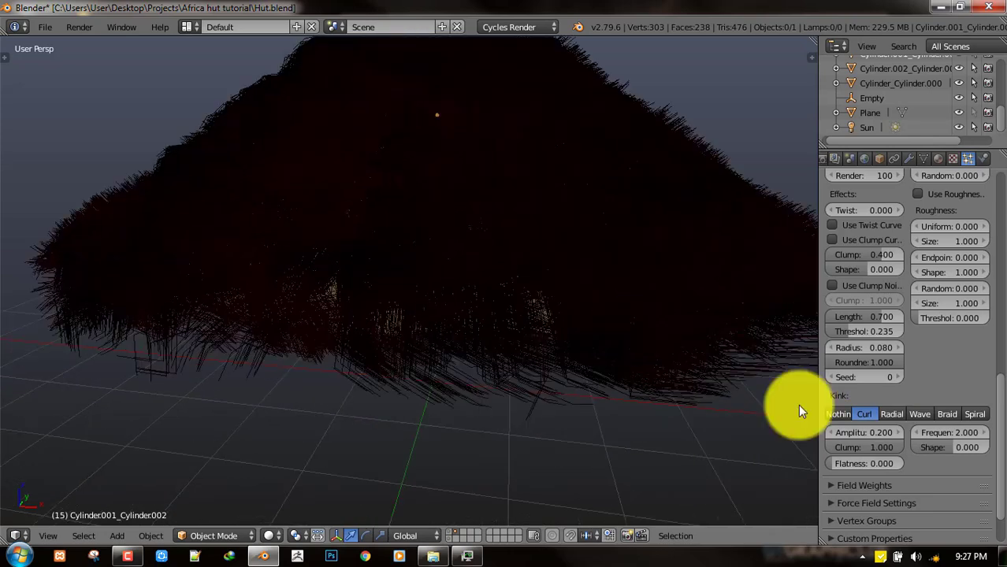
Step: Set the curl kink's amplitude to 0.05
click(866, 432)
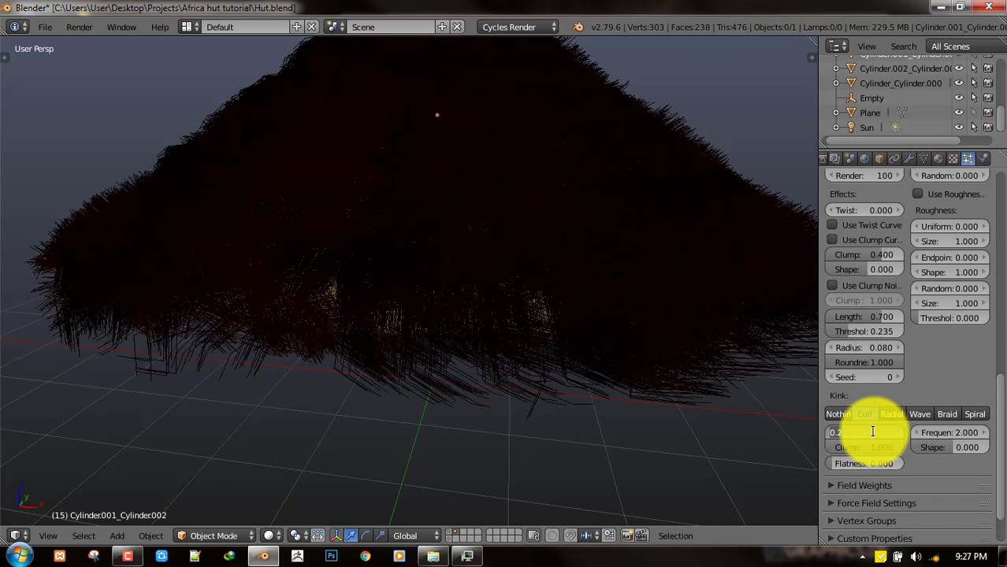
key(BackSpace)
text(.05)
key(Return)
Step: Switch to the camera view, lock the camera to the view, reframe the roof, and save the file
key(KP_0)
key(n)
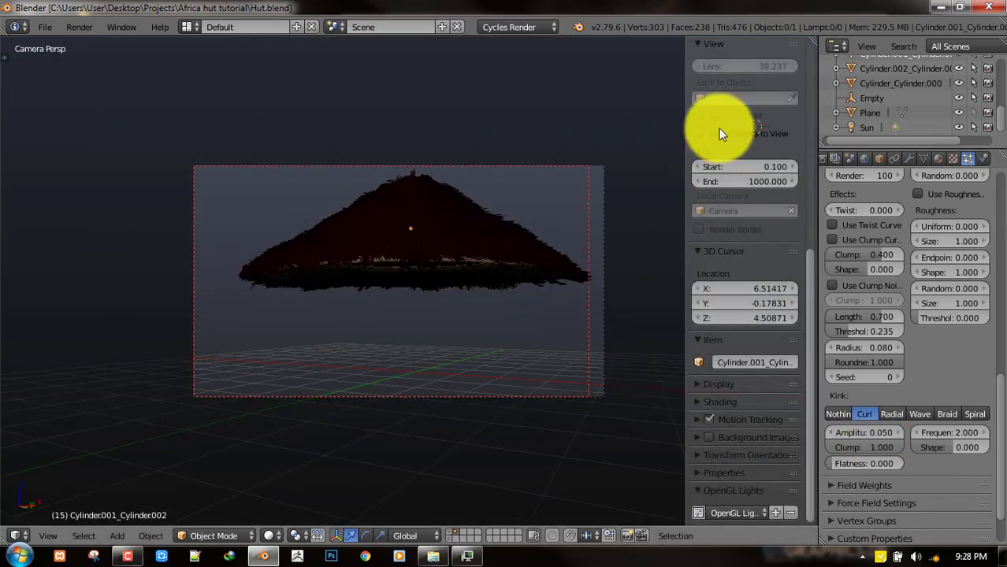
click(719, 133)
scroll(524, 284, down, 2)
middle_drag(524, 283, 528, 288)
scroll(537, 285, up, 2)
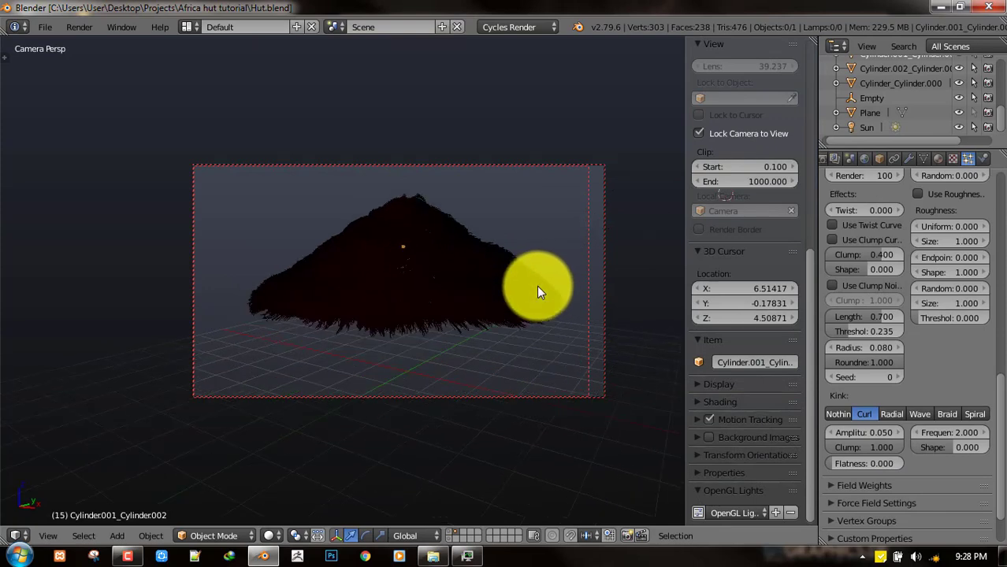
key(ctrl+s)
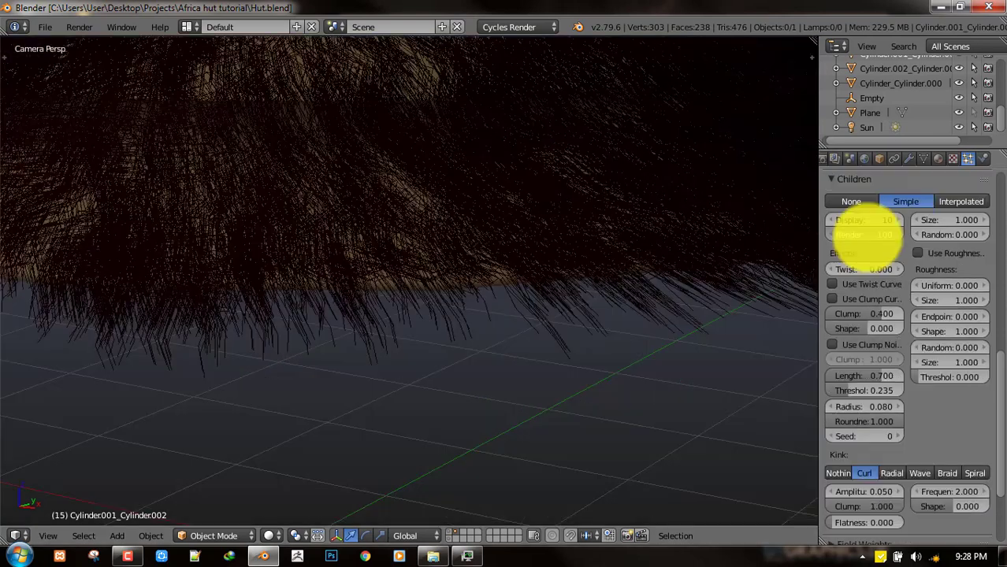
Step: Set the number of rendered children per hair to 15
click(864, 234)
text(15)
key(Return)
Step: Draw a render border around the hair tips at the roof's lower edge and preview it rendered with Close tip turned off
scroll(686, 312, down, 2)
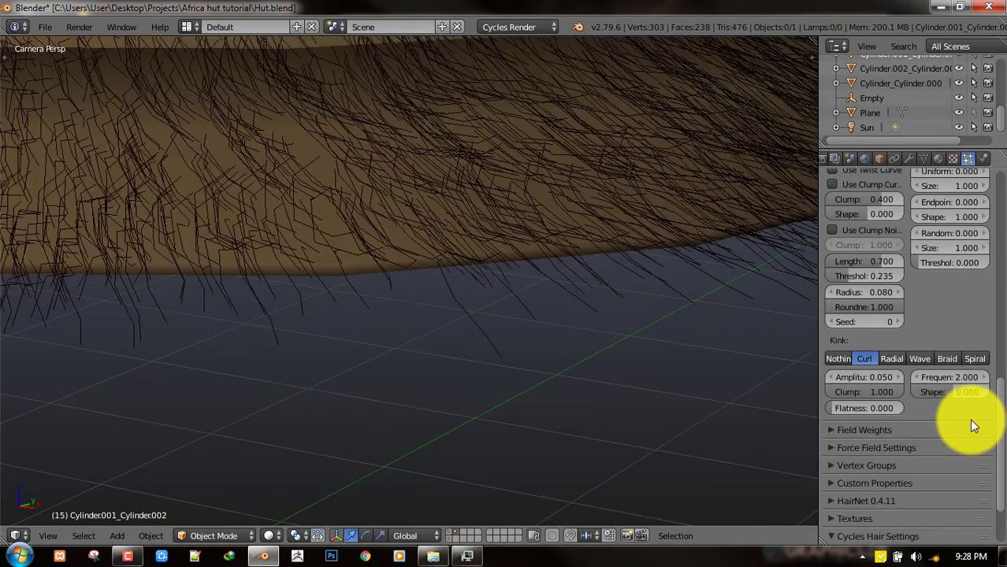
scroll(972, 428, down, 3)
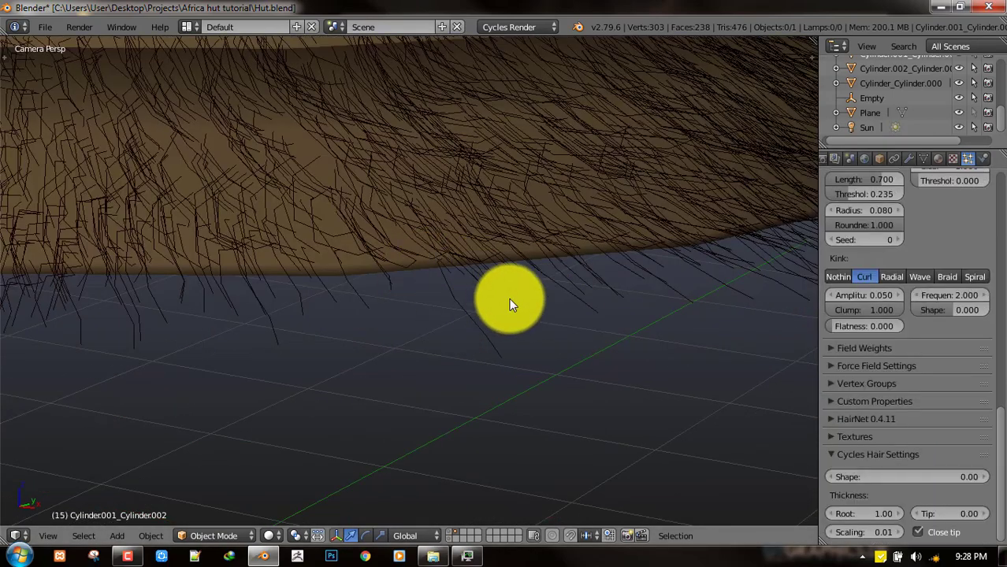
scroll(509, 298, up, 3)
shift+middle_drag(506, 293, 463, 282)
key(ctrl+b)
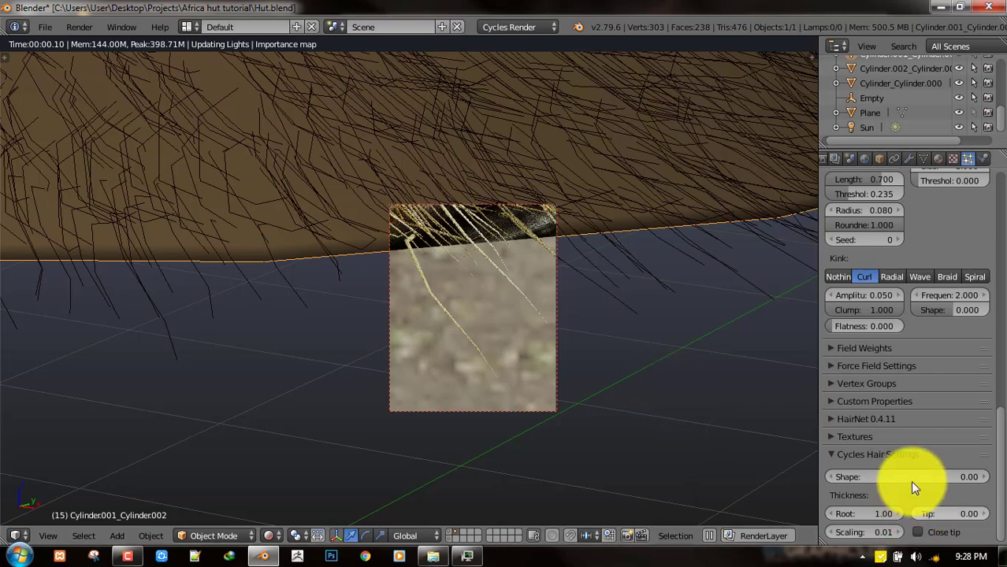
Step: Set the hair's tip thickness to 0.6 and its root thickness to 0.6
click(958, 512)
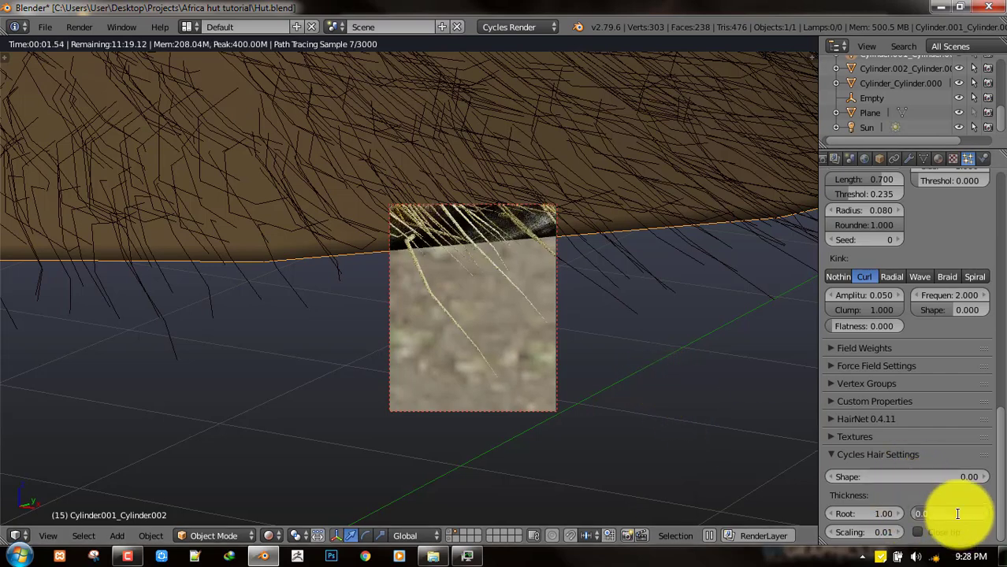
text(0.6)
key(Return)
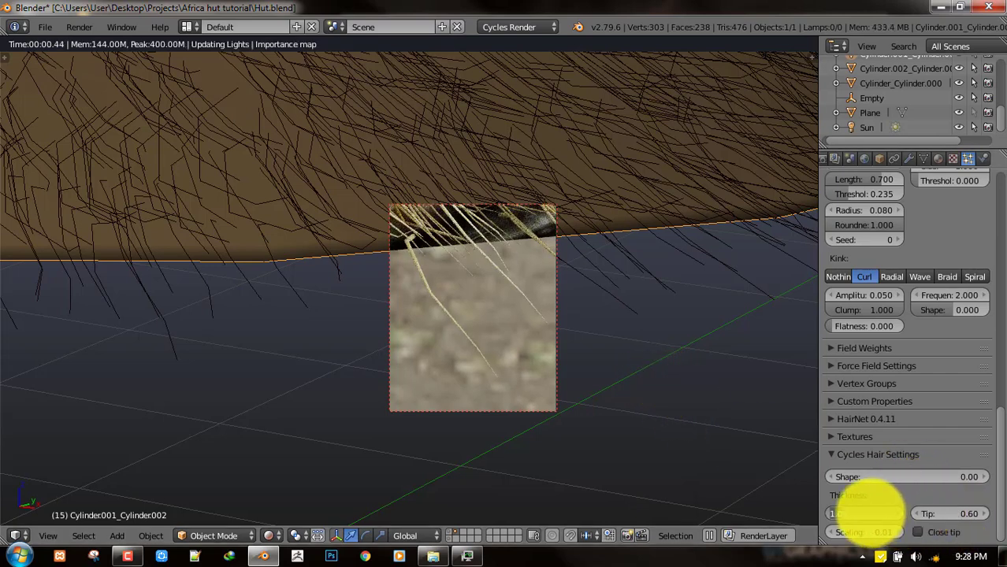
key(Return)
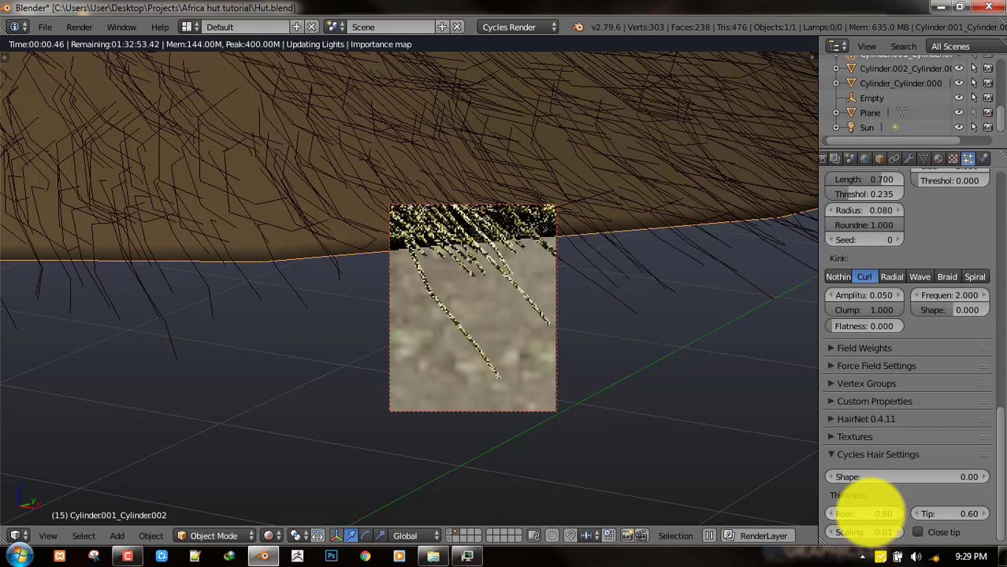
Step: Open the roof fur material in a split-off node editor and move the Mapping and tree_PNG5566.png nodes nearer to Texture Coordinate
drag(812, 58, 528, 117)
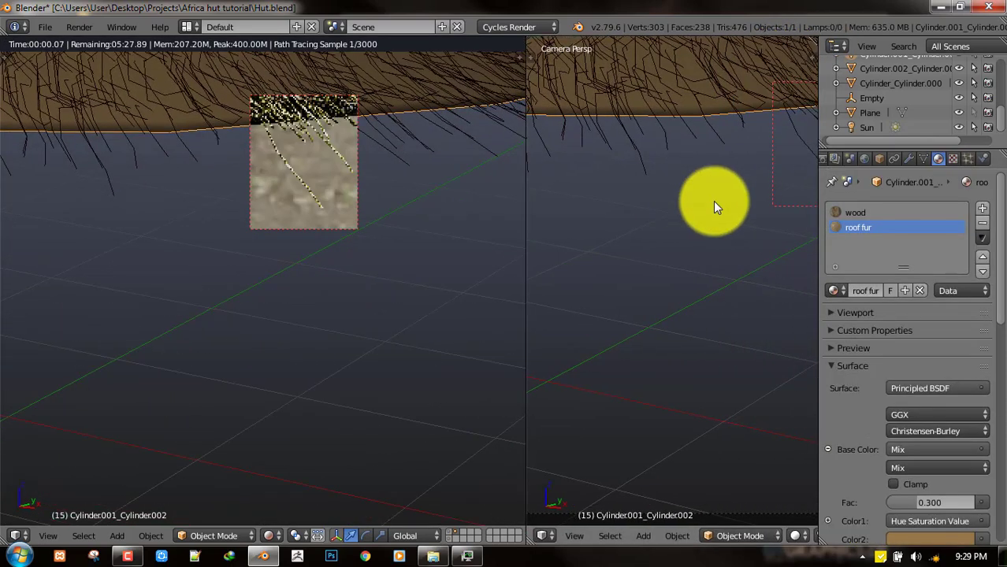
drag(398, 198, 285, 197)
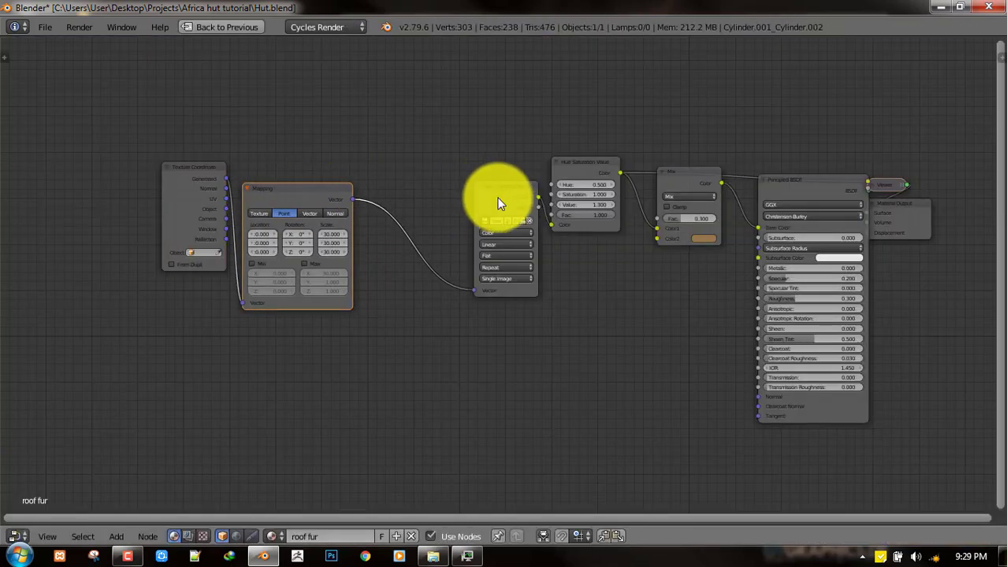
drag(498, 203, 406, 191)
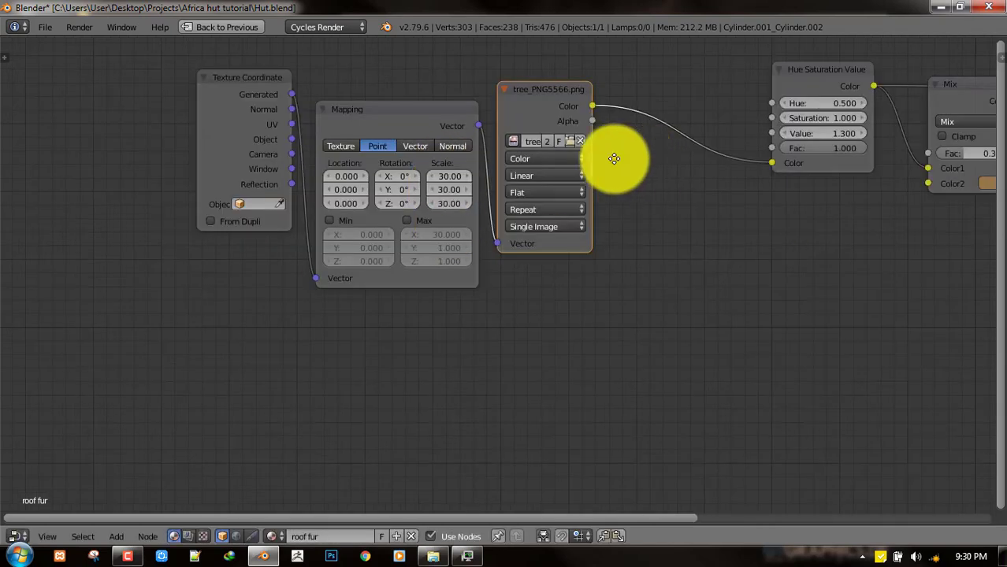
middle_drag(614, 159, 486, 174)
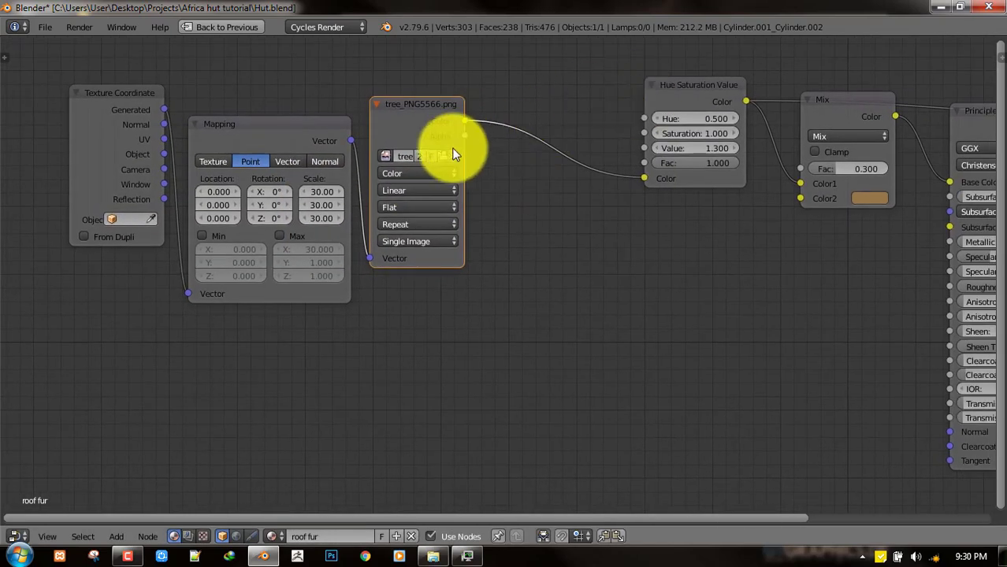
Step: Line up the tree_PNG5566.png, Hue Saturation Value and Mix nodes compactly and restore the split layout
drag(433, 131, 465, 135)
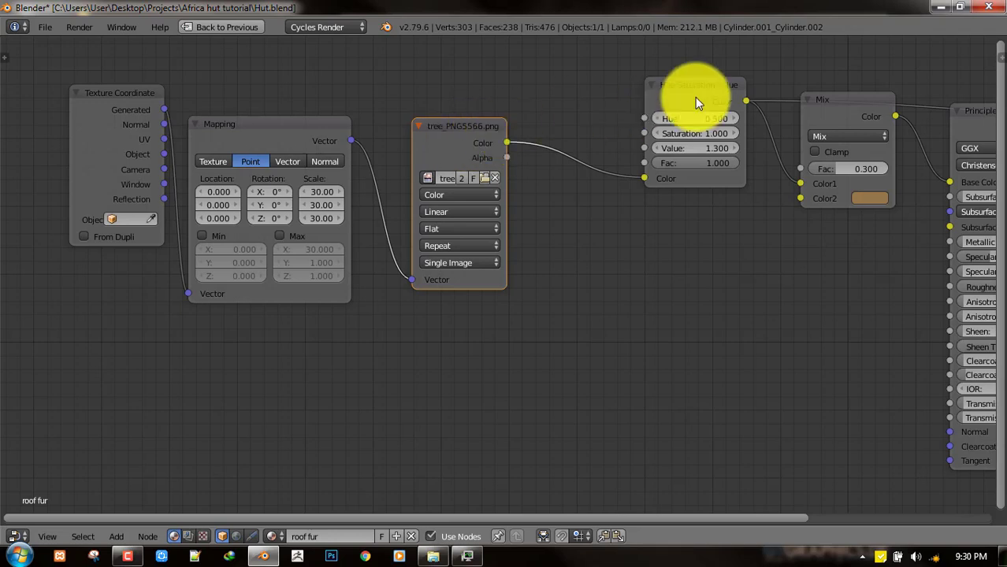
drag(675, 112, 610, 146)
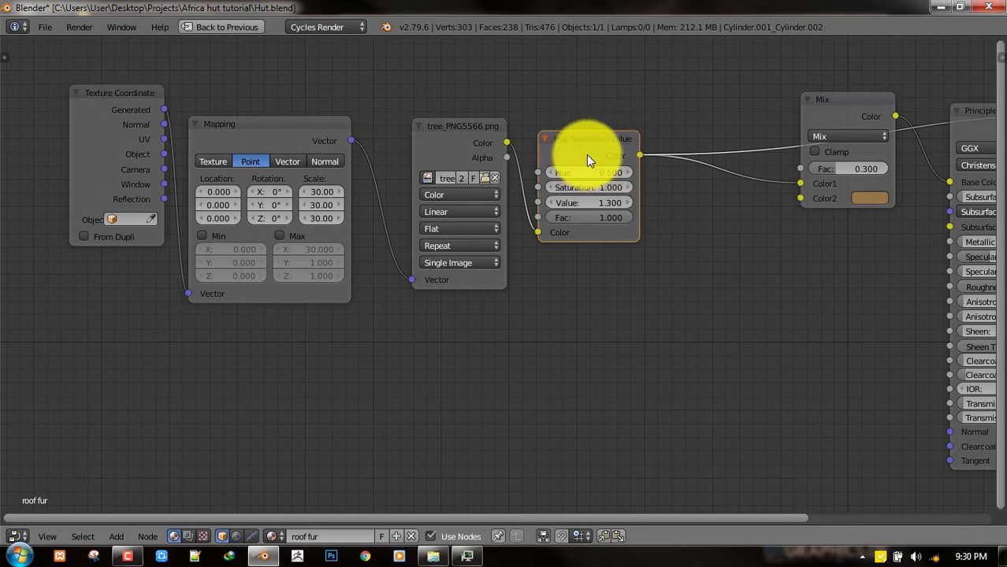
mouse_move(579, 161)
mouse_down()
mouse_move(582, 140)
mouse_move(578, 152)
mouse_up()
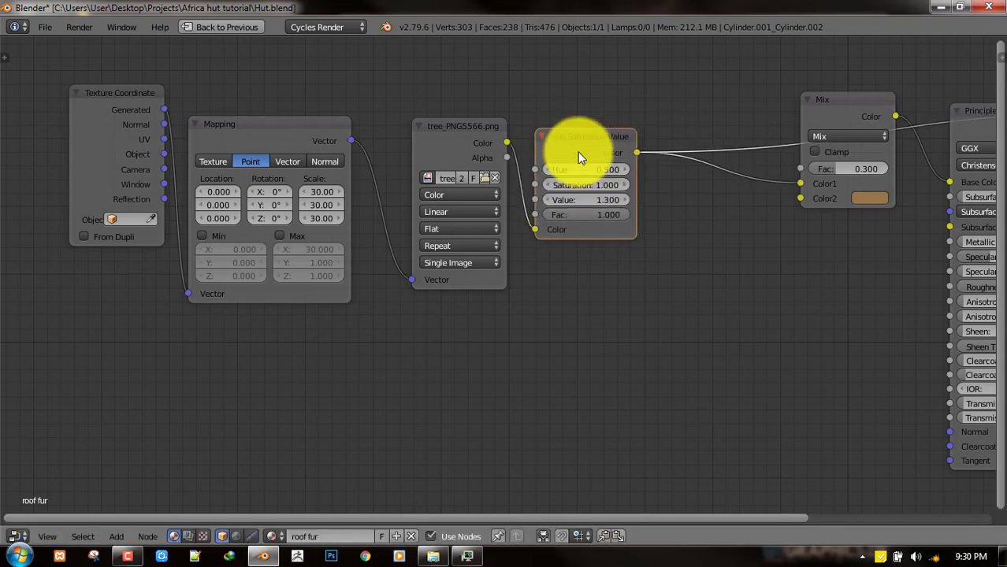
drag(881, 100, 742, 127)
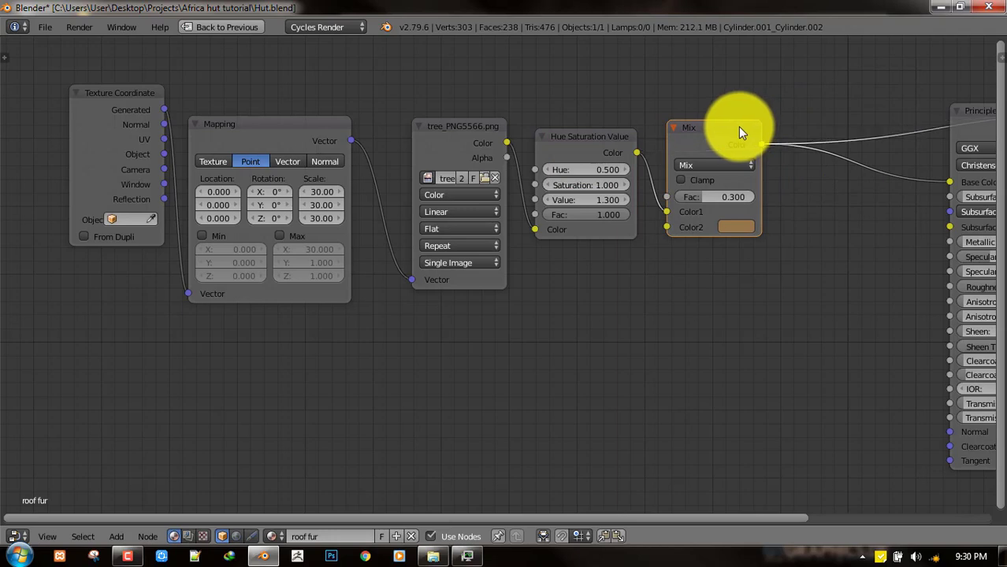
key(ctrl+Up)
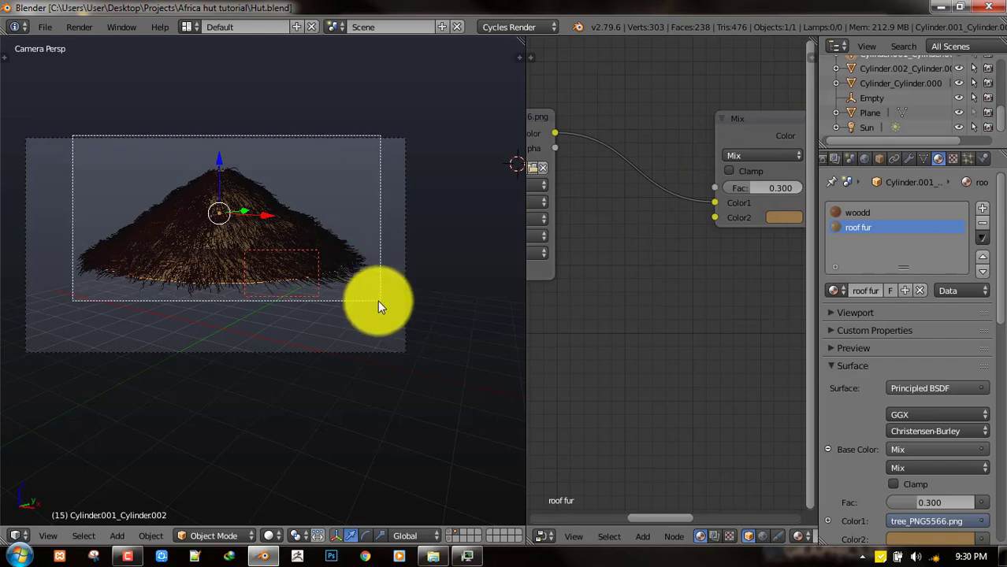
Step: Save the file and render the roof within the border drawn around it
key(ctrl+s)
click(373, 285)
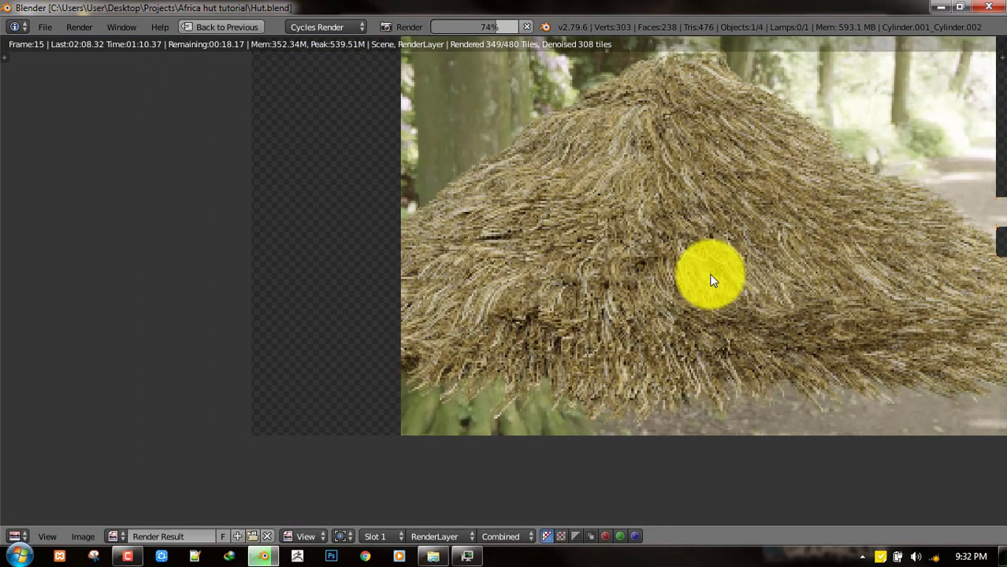
key(Escape)
Step: Show the layer with the rest of the hut, draw a render border around the whole hut and preview it rendered
shift+click(451, 531)
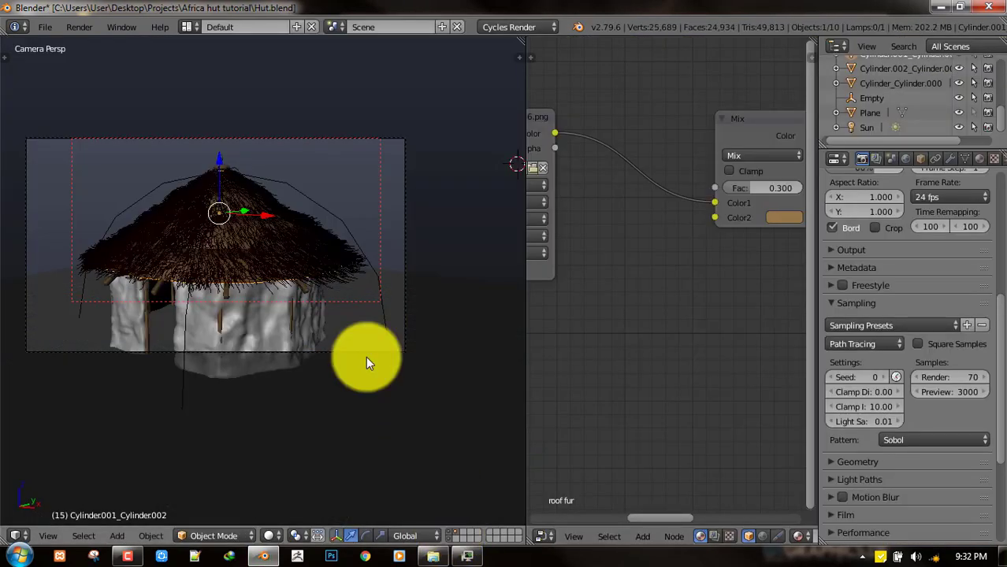
right_click(405, 203)
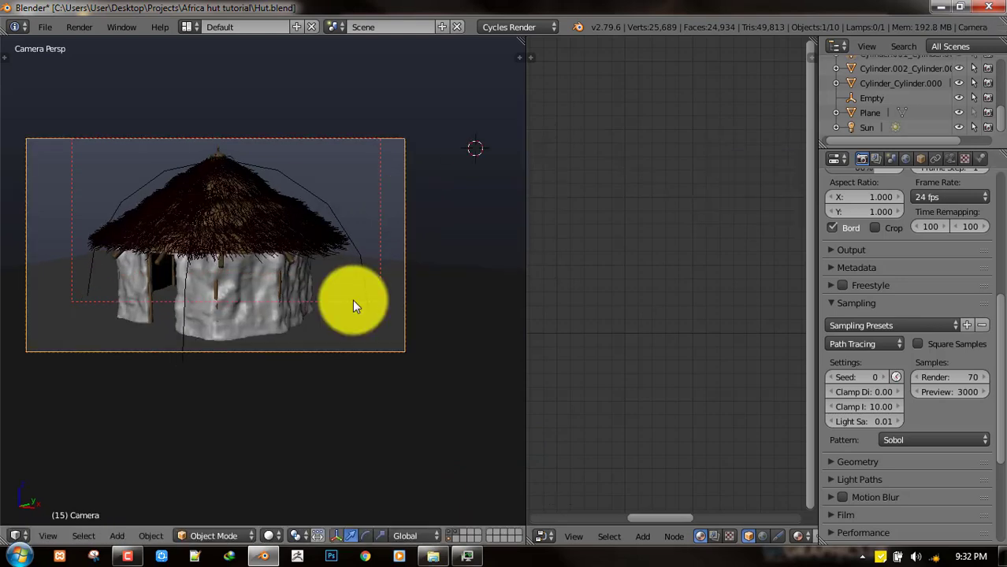
key(ctrl+b)
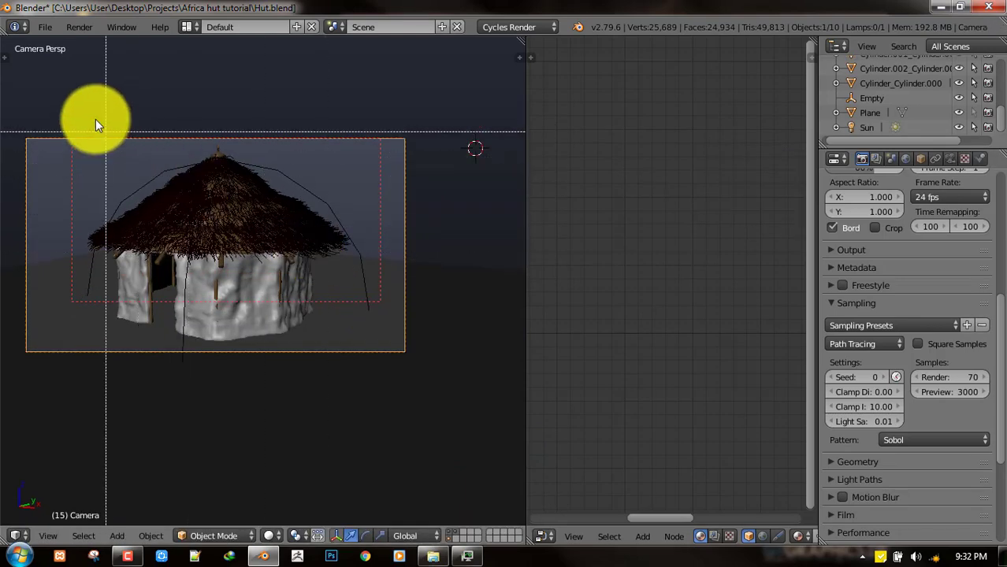
drag(89, 116, 373, 369)
scroll(349, 251, up, 2)
key(shift+z)
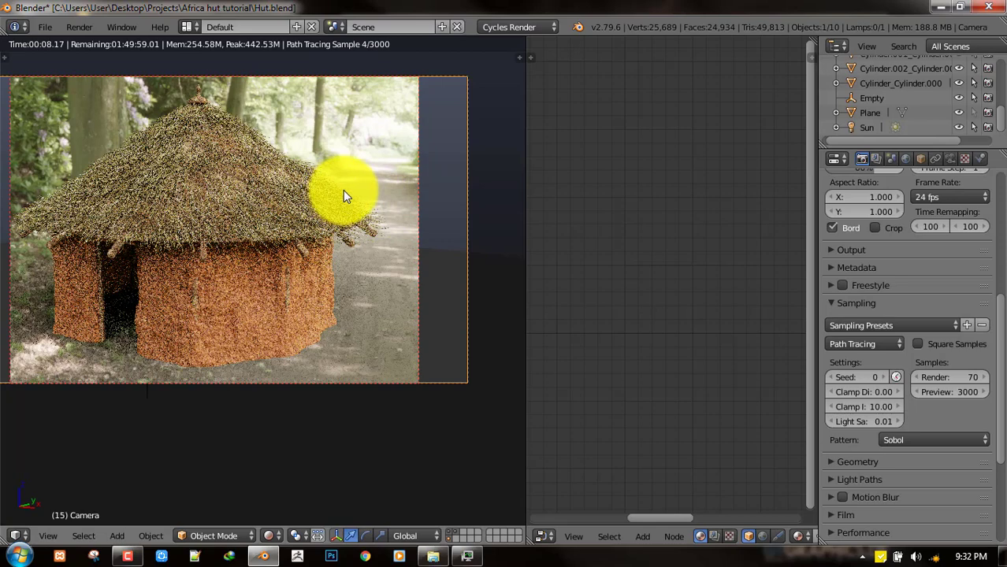
Step: Insert a Hue Saturation Value node between the roof fur's image texture and Mix node, with saturation set to 1.15
right_click(343, 190)
key(shift+z)
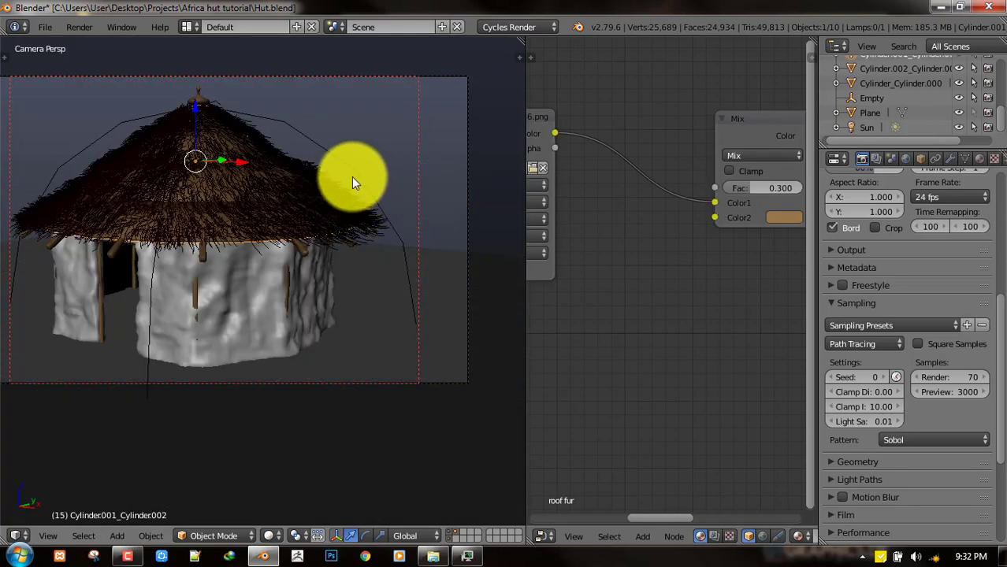
key(shift+a)
mouse_move(649, 179)
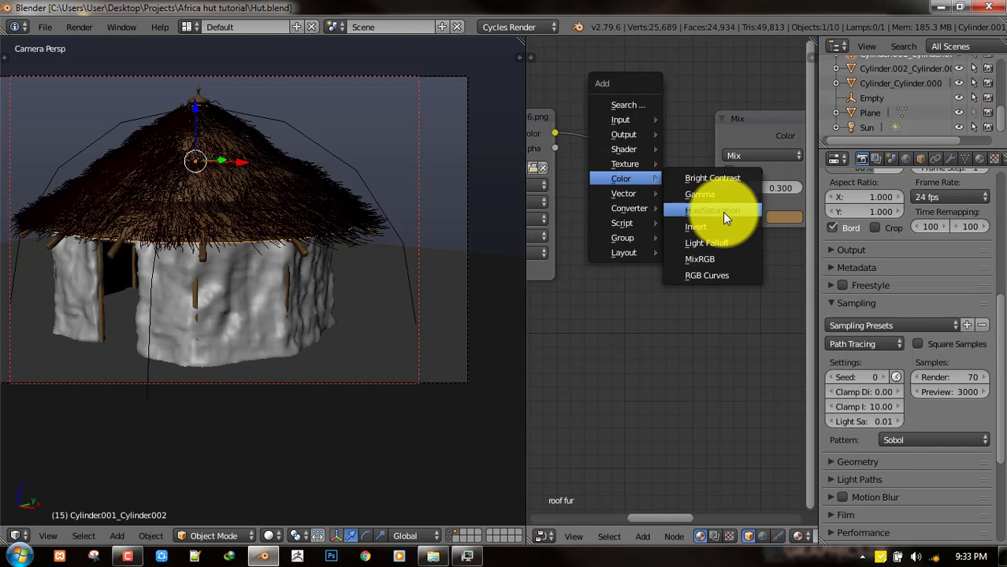
click(719, 210)
click(621, 162)
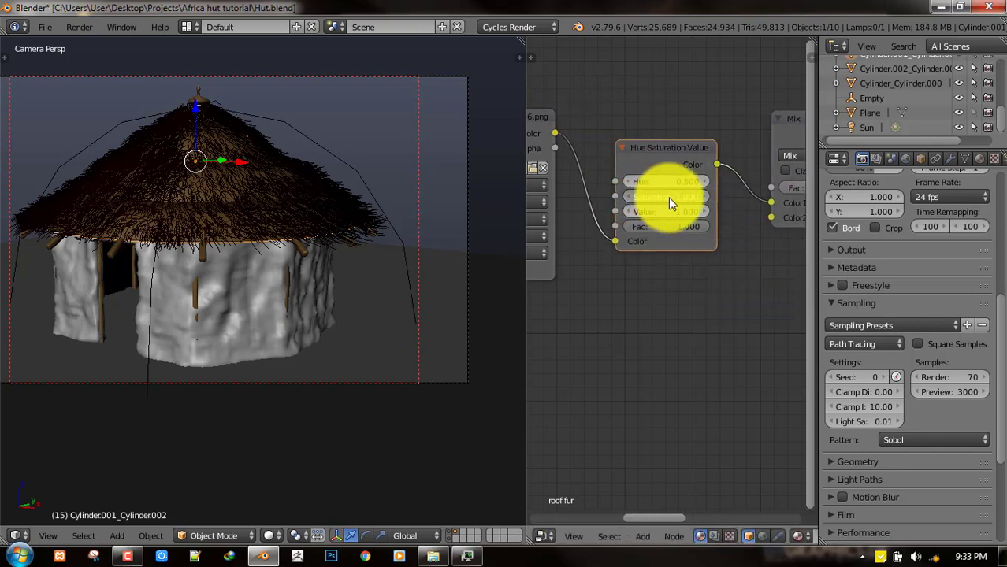
key(BackSpace)
text(15)
key(Return)
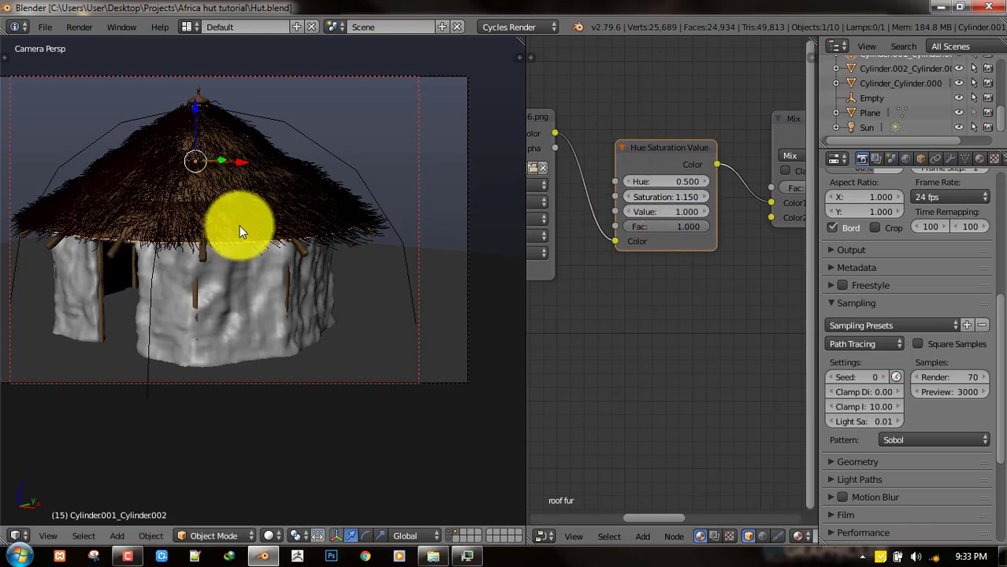
Step: Save the file, test render the whole hut from the camera and stop the render partway
scroll(236, 229, down, 1)
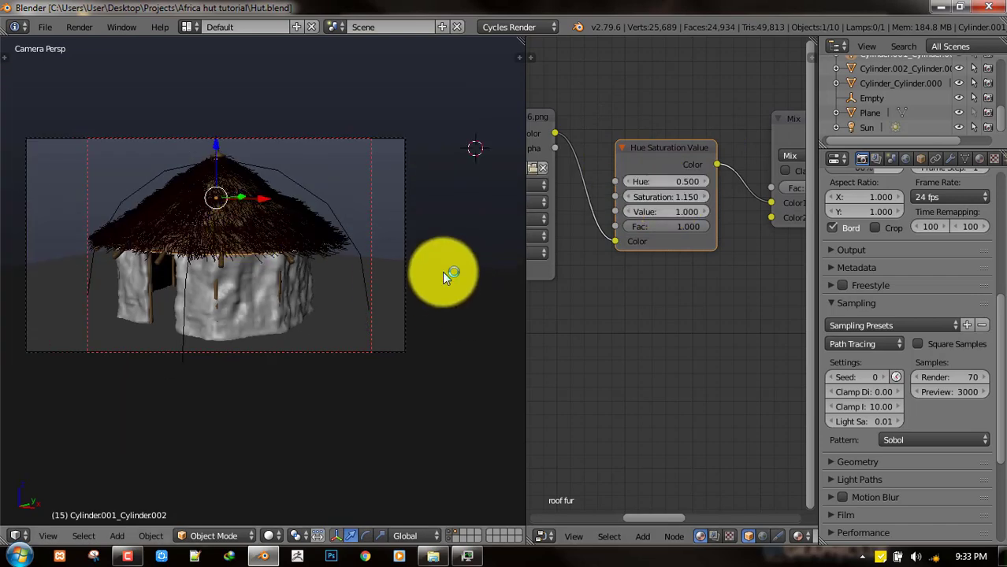
key(ctrl+s)
click(402, 202)
key(F12)
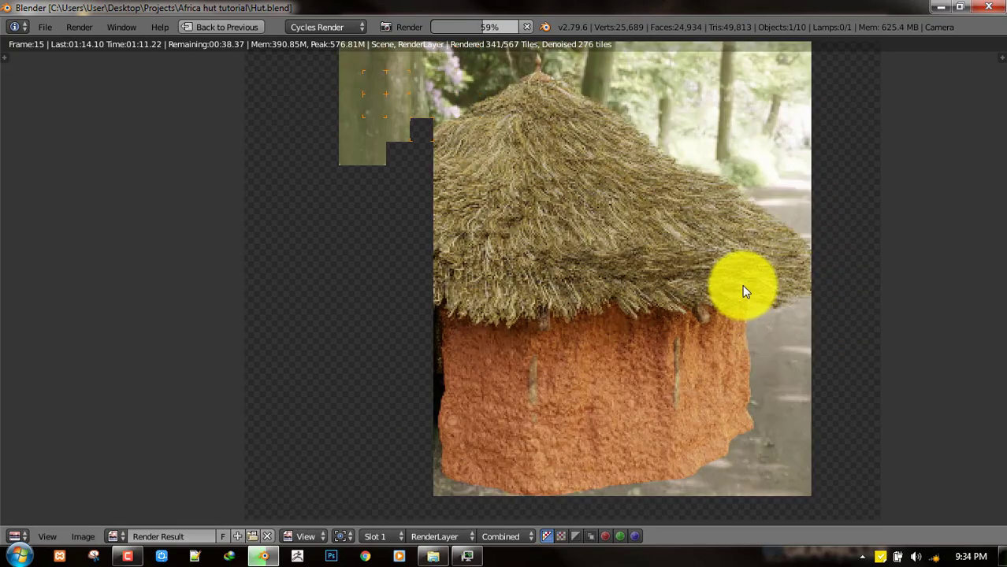
key(Escape)
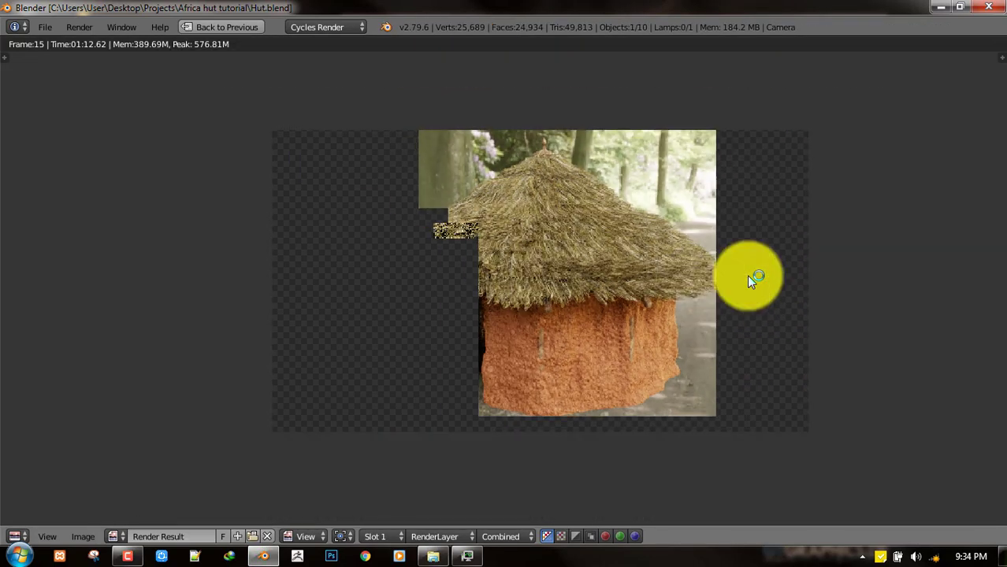
Step: Save the file again, examine the partial hut render and return to the camera view
key(ctrl+s)
click(748, 278)
scroll(717, 269, up, 1)
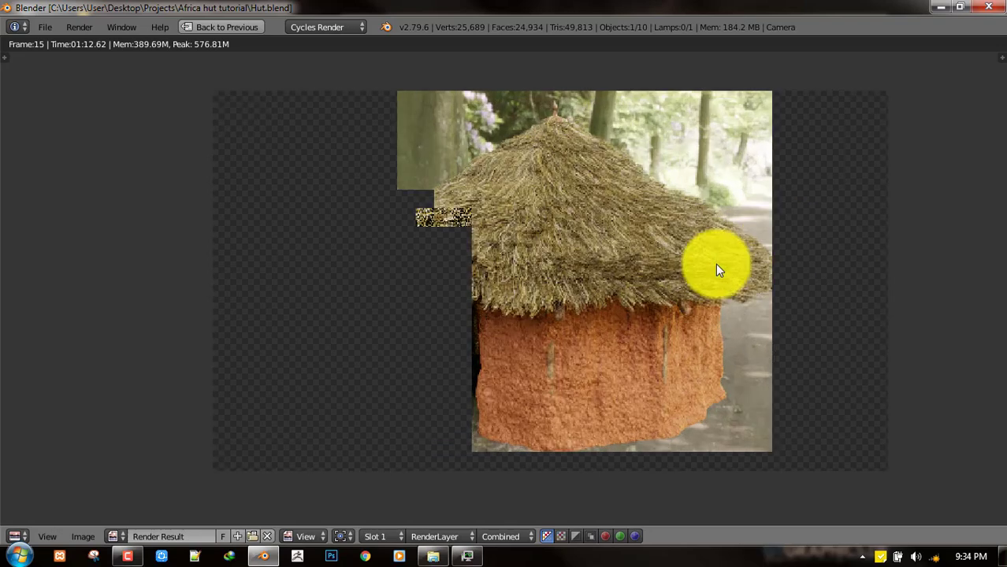
key(shift+space)
key(ctrl+s)
click(363, 310)
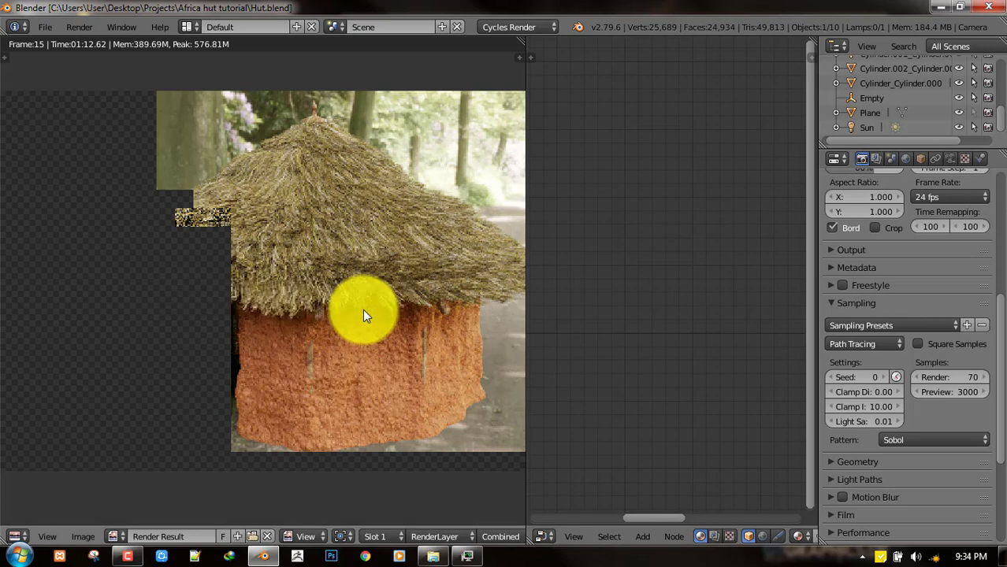
key(Escape)
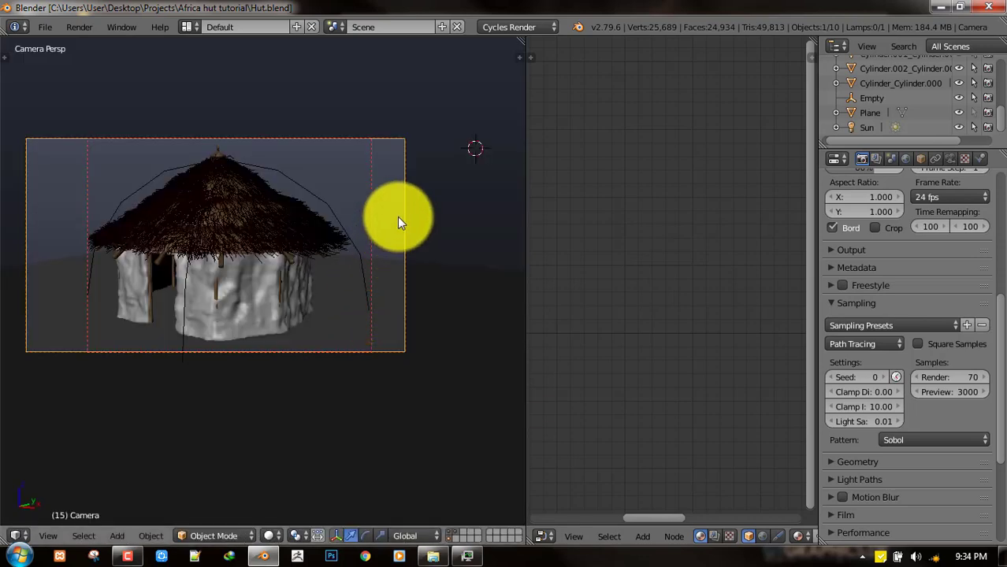
Step: Select the hut's wall object to load its material nodes and save the file
right_click(283, 292)
right_click(282, 290)
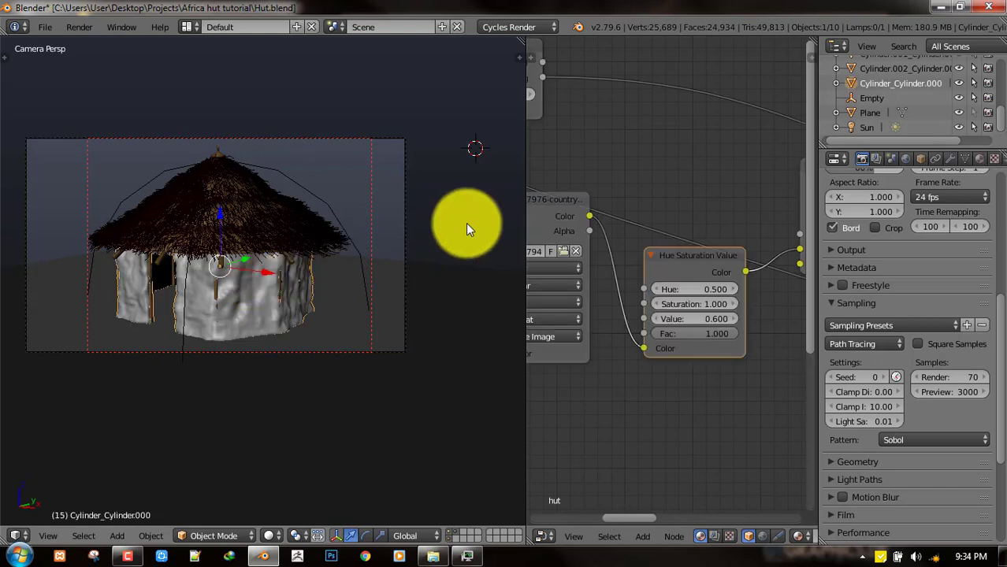
scroll(469, 224, up, 3)
shift+middle_drag(211, 320, 265, 295)
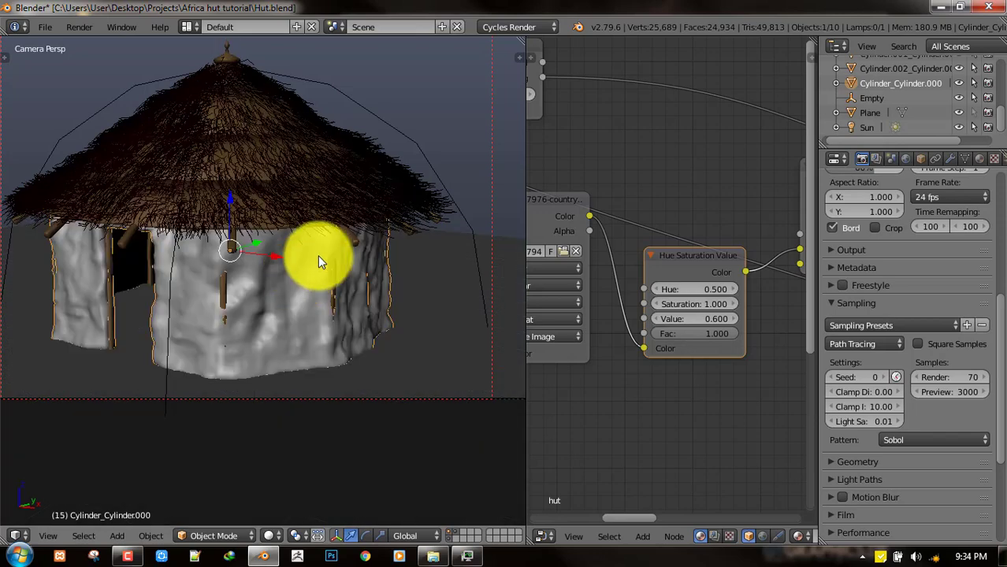
key(ctrl+s)
click(289, 280)
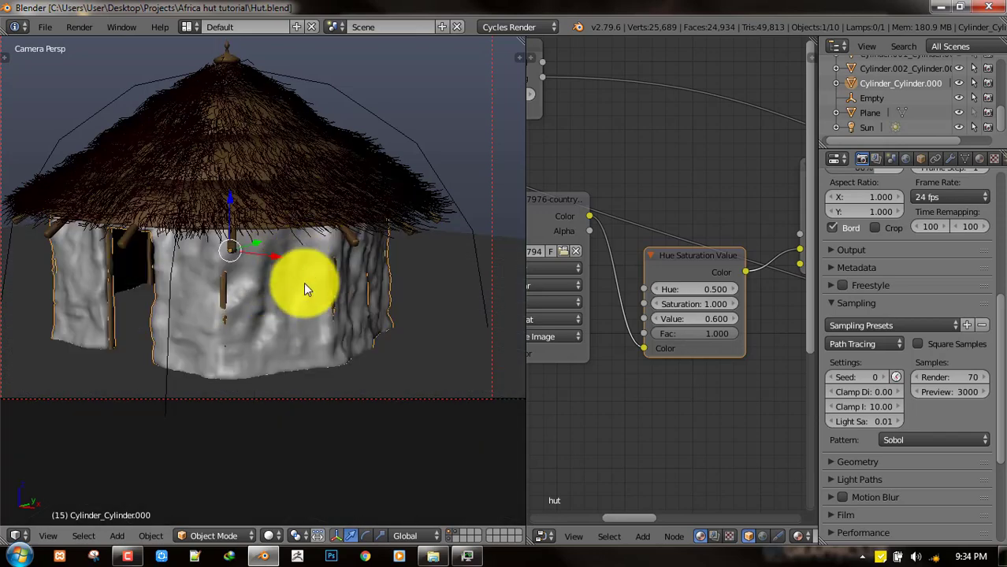
key(g)
right_click(373, 266)
Step: Move the hut material's Texture Coordinate, Mapping and image texture nodes farther away from its Hue Saturation Value node
key(ctrl+space)
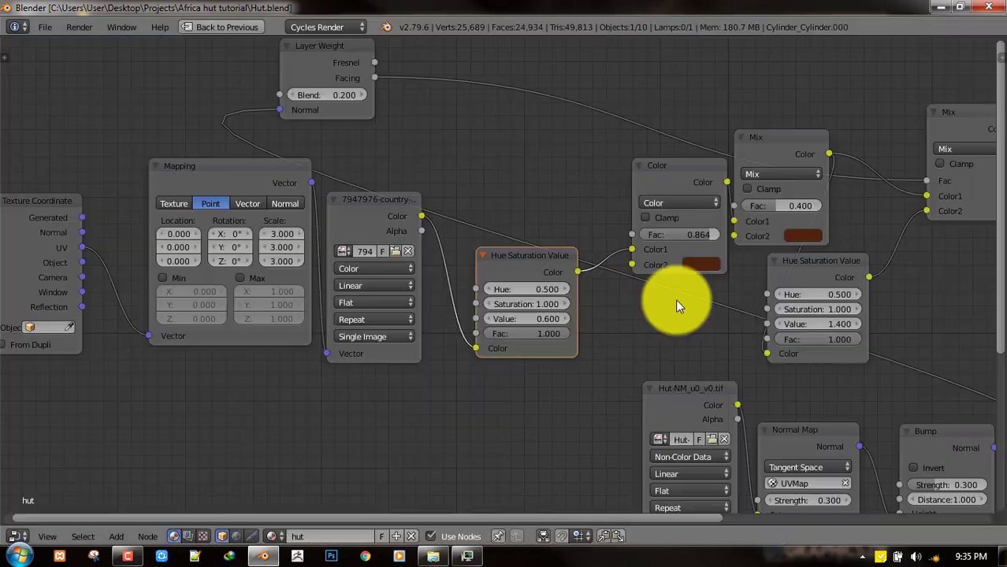
scroll(499, 273, down, 3)
middle_drag(352, 301, 583, 259)
drag(397, 223, 179, 206)
drag(498, 183, 291, 192)
drag(659, 216, 459, 180)
scroll(525, 207, up, 2)
key(shift+space)
Step: Draw a render border over the front wall and the roof edge above it, and preview the wall's image texture rendered
key(ctrl+b)
drag(193, 162, 393, 392)
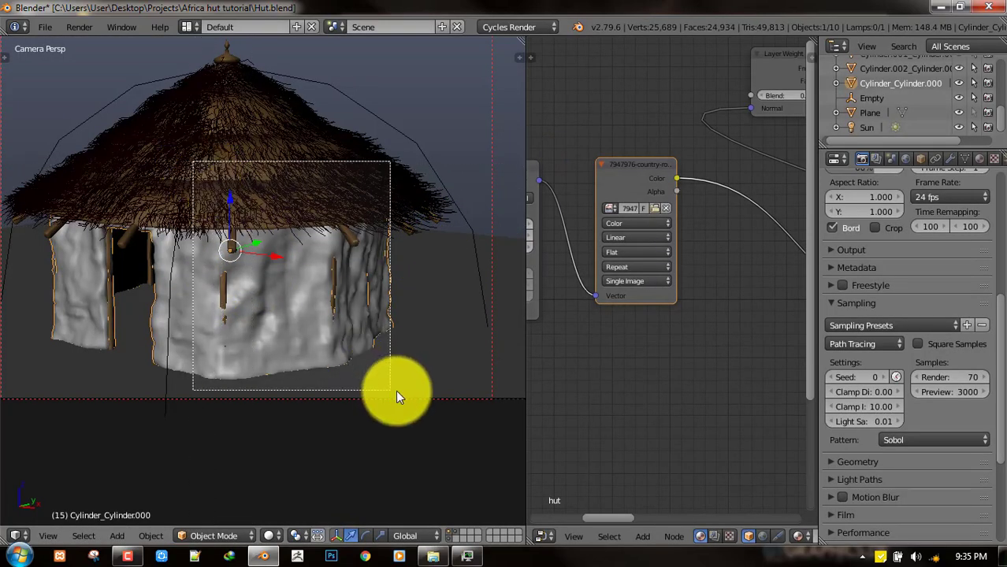
key(shift+z)
Step: Move the Hue Saturation Value node before the Color node nearer to the image texture and preview its output on the wall
ctrl+scroll(700, 271, right, 5)
scroll(707, 278, down, 2)
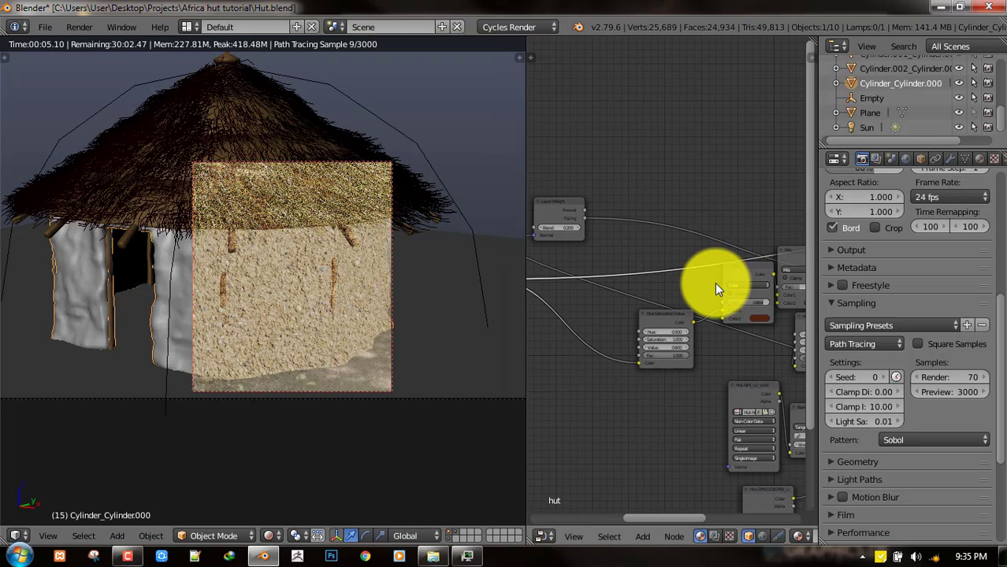
drag(658, 323, 608, 335)
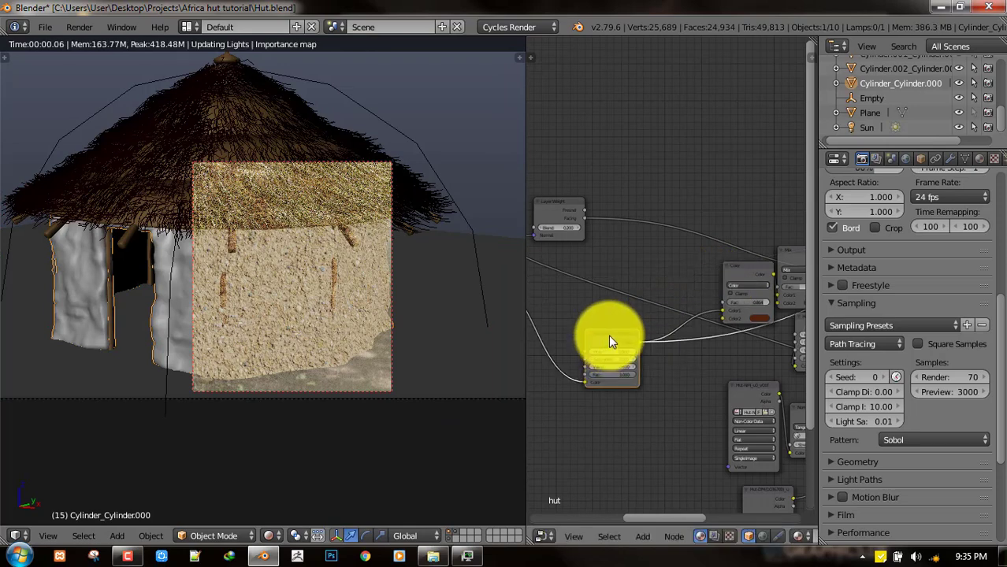
middle_drag(614, 332, 727, 262)
scroll(741, 249, up, 1)
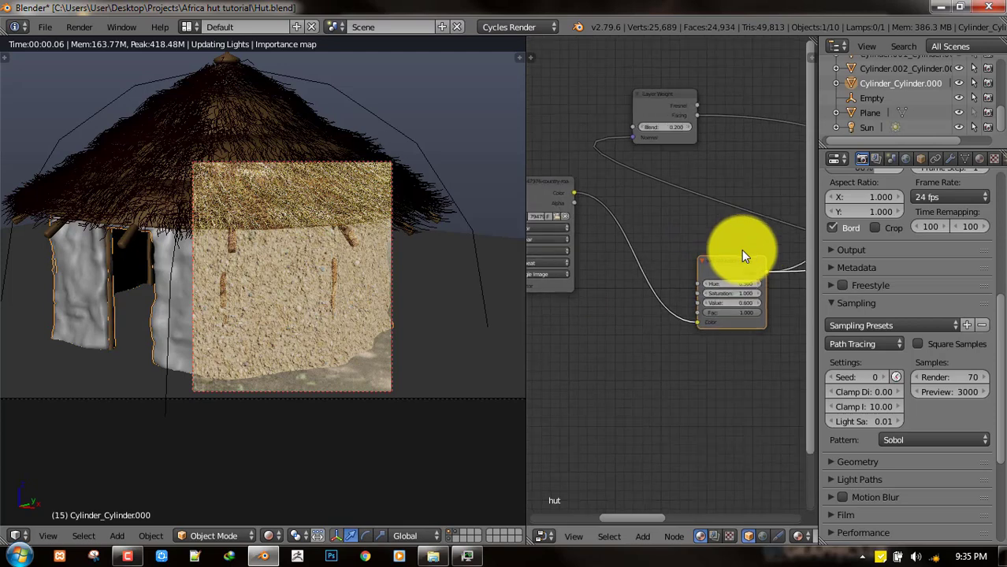
Step: Move the Color node nearer to the Hue Saturation Value node feeding it and preview its output on the wall
middle_drag(742, 250, 603, 281)
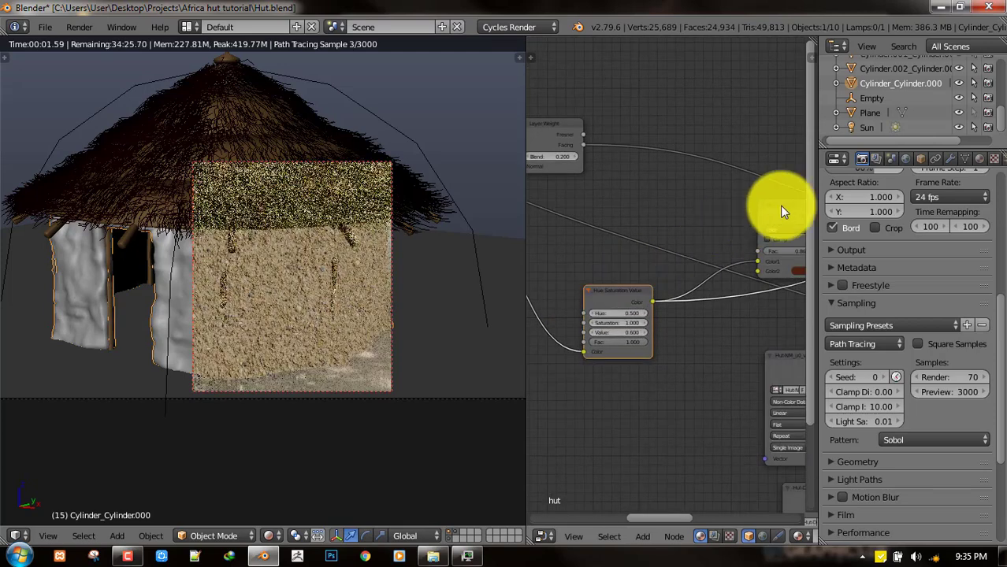
drag(783, 207, 659, 211)
drag(629, 300, 563, 264)
scroll(696, 243, up, 1)
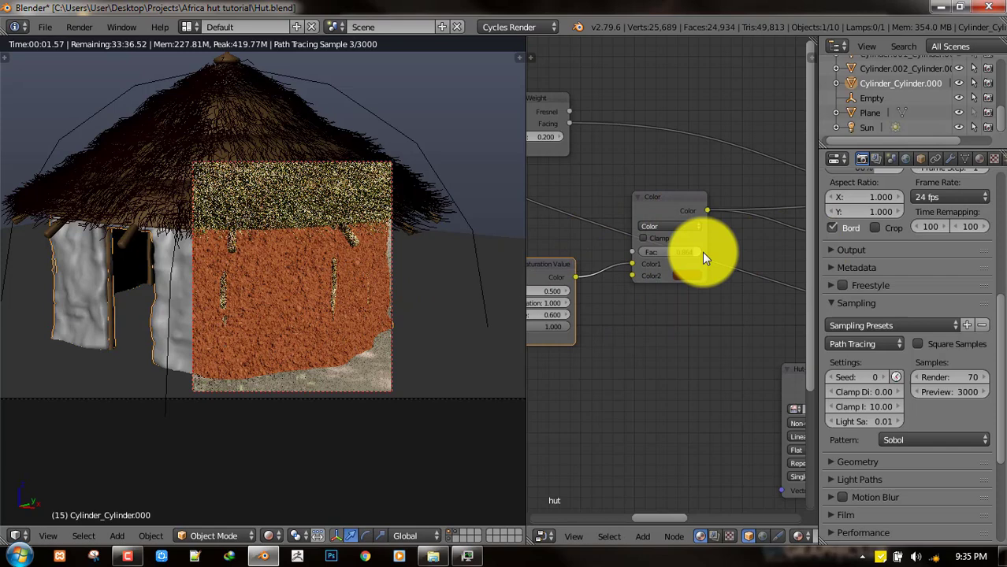
Step: Preview the output of the Mix node with factor 0.400 and move it close to the Color node
middle_drag(764, 236, 653, 256)
middle_drag(674, 220, 567, 212)
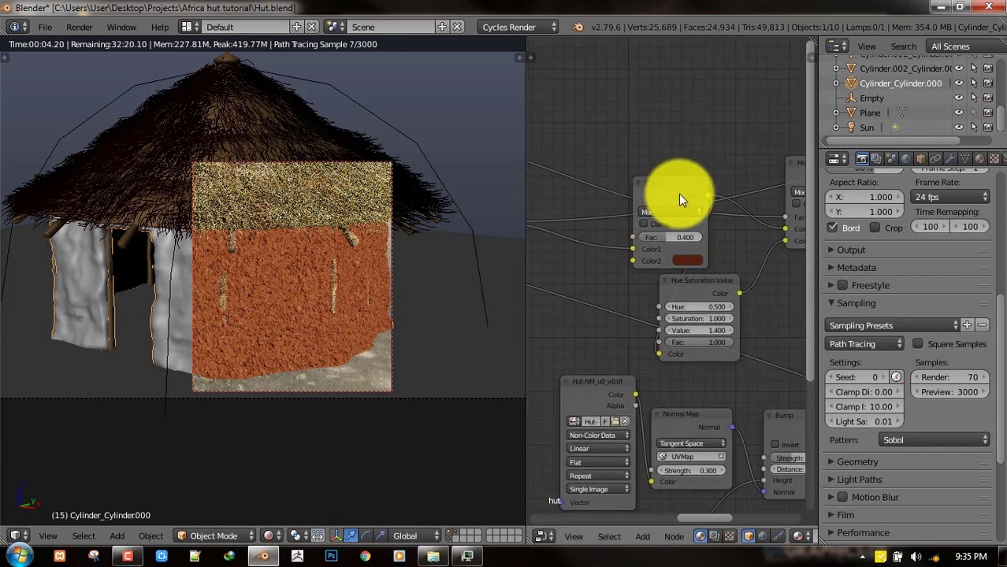
click(674, 190)
drag(654, 184, 621, 119)
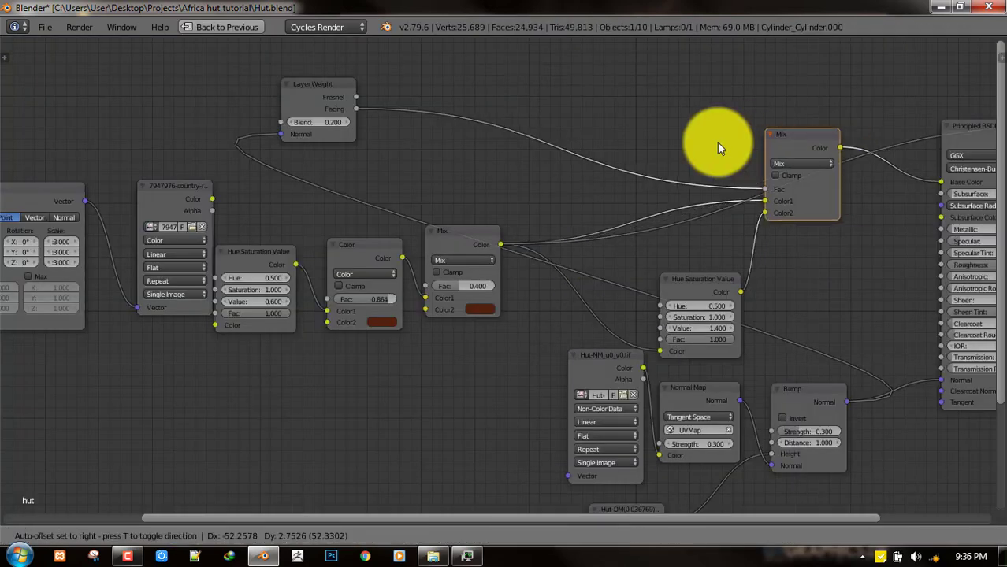
Step: Bring the final Mix node, the Layer Weight node and the 1.400-value Hue Saturation Value node closer to the first Mix node
drag(720, 150, 711, 207)
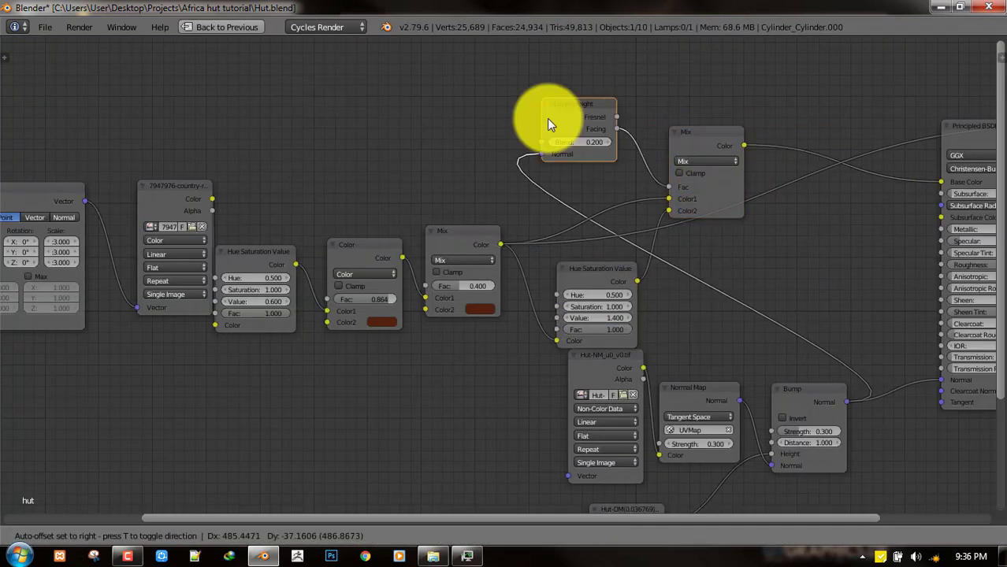
drag(547, 118, 526, 126)
drag(561, 264, 571, 256)
scroll(594, 299, up, 2)
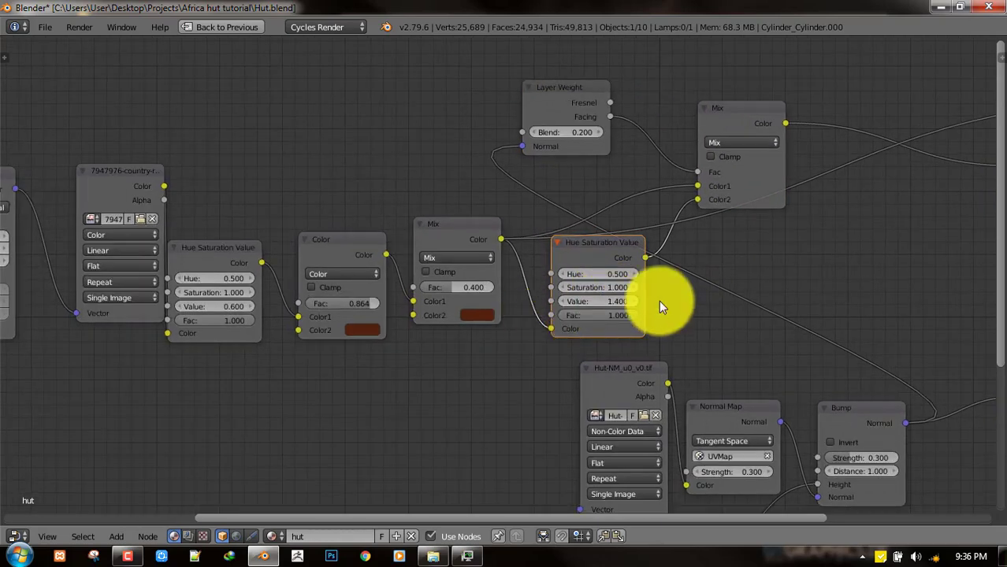
Step: Move the Principled BSDF and Bump nodes closer together in the maximized node editor, and return to the split layout
middle_drag(674, 246, 395, 223)
scroll(664, 206, down, 3)
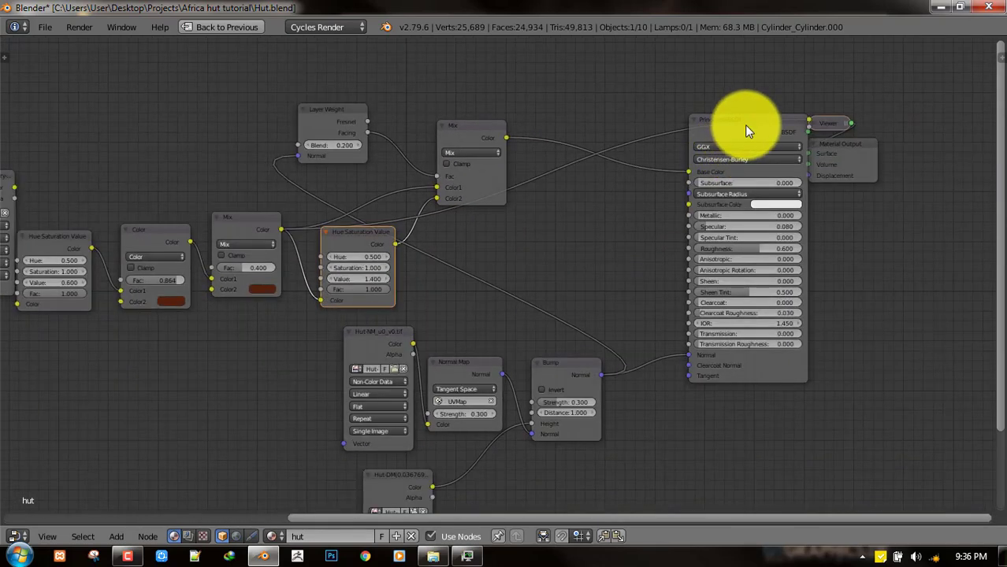
drag(747, 128, 669, 158)
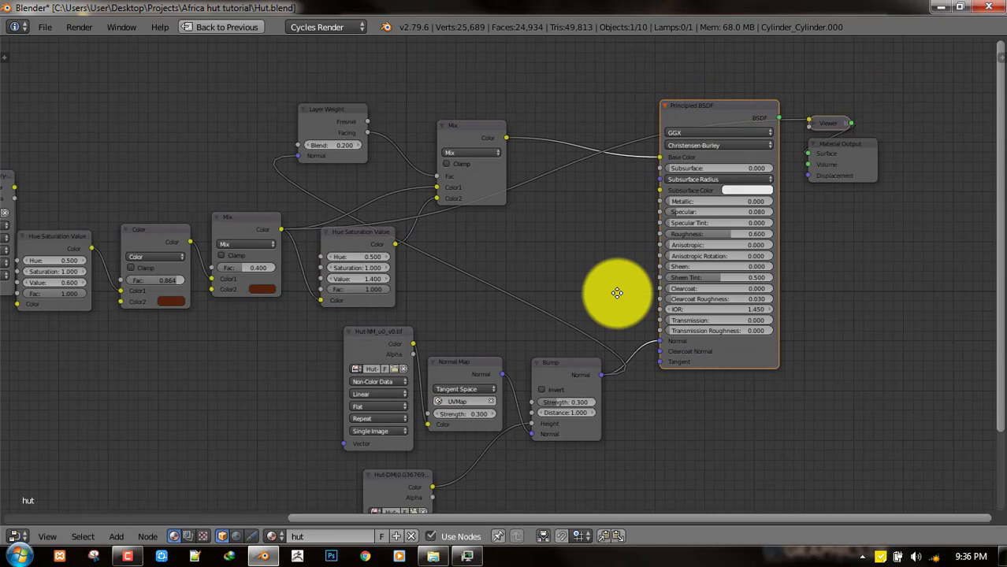
middle_drag(617, 293, 667, 177)
drag(595, 266, 618, 257)
scroll(633, 273, up, 2)
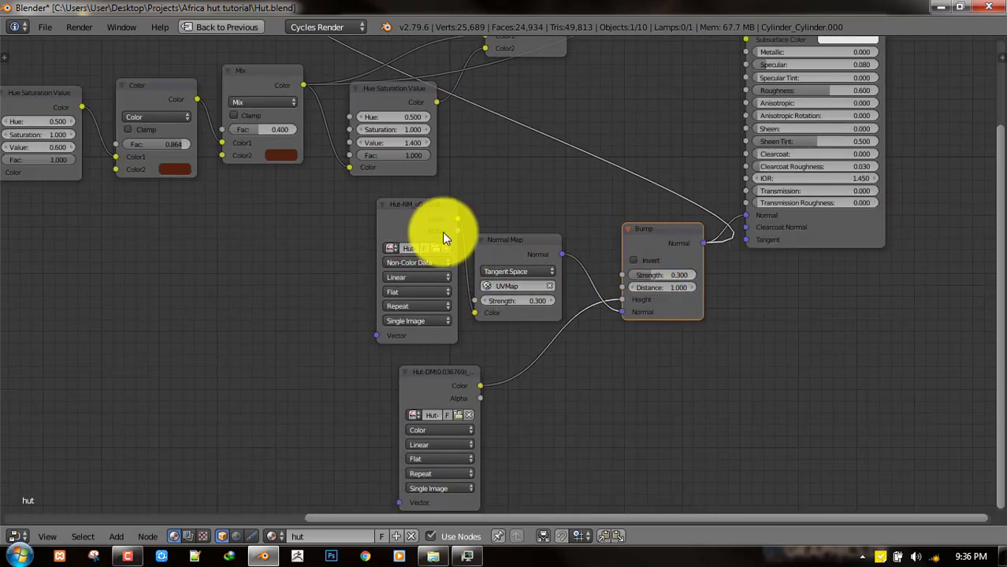
key(shift+space)
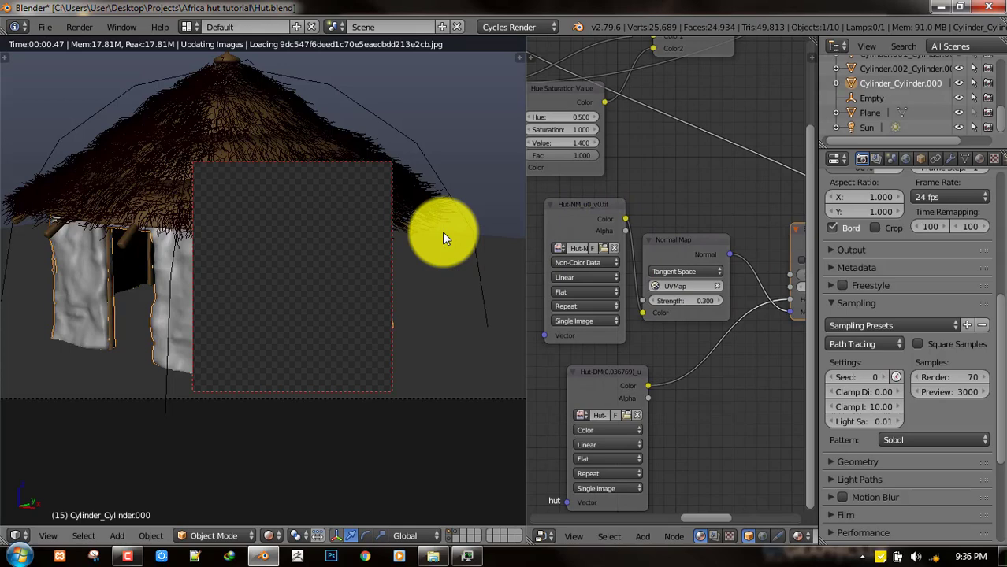
Step: Switch the hut's camera view from the rendered preview back to solid shading
scroll(686, 186, down, 2)
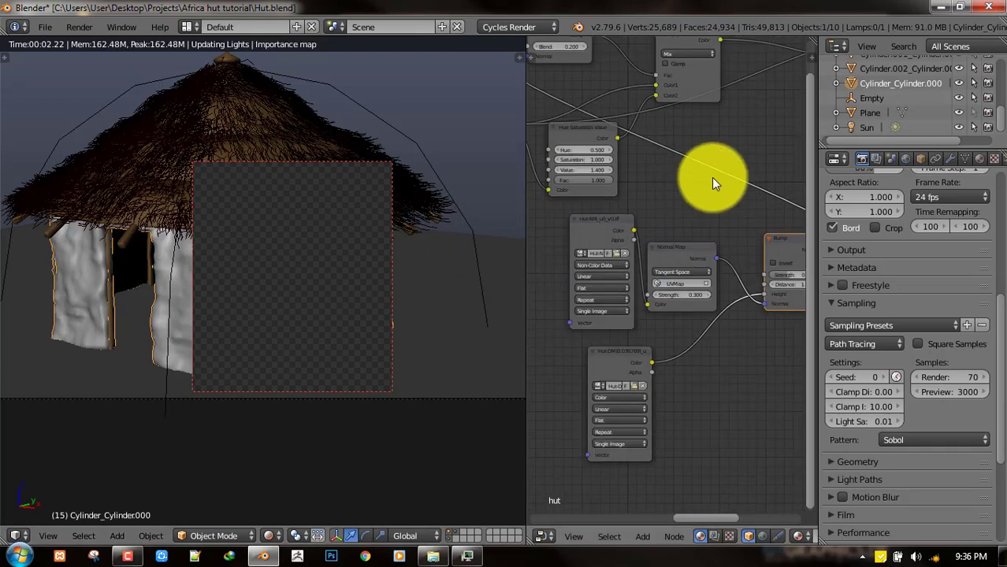
middle_drag(711, 177, 662, 321)
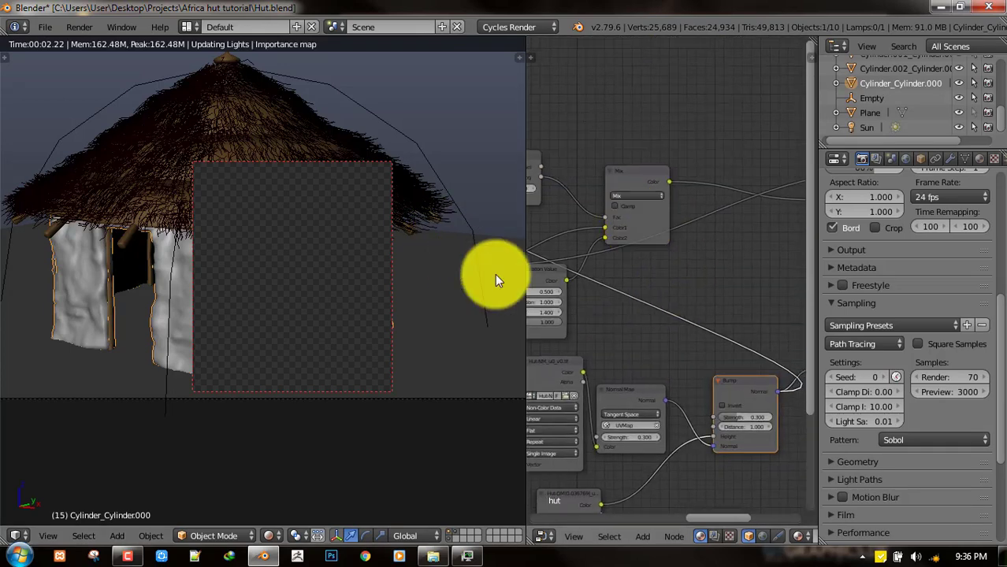
key(z)
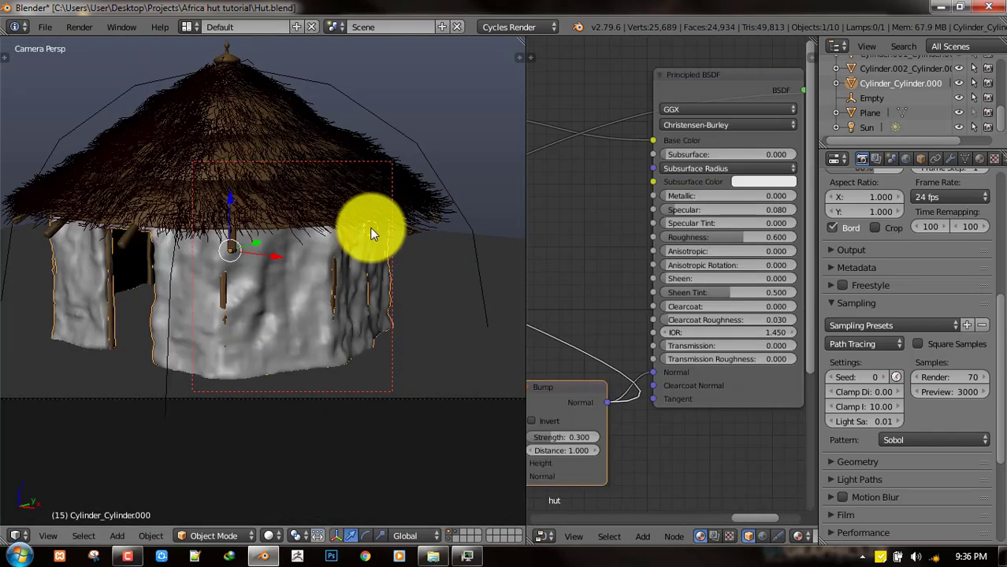
key(z)
key(z)
scroll(374, 230, down, 2)
Step: Save the file over Hut.blend and merge the node editor area into the 3D view
key(ctrl+s)
click(424, 238)
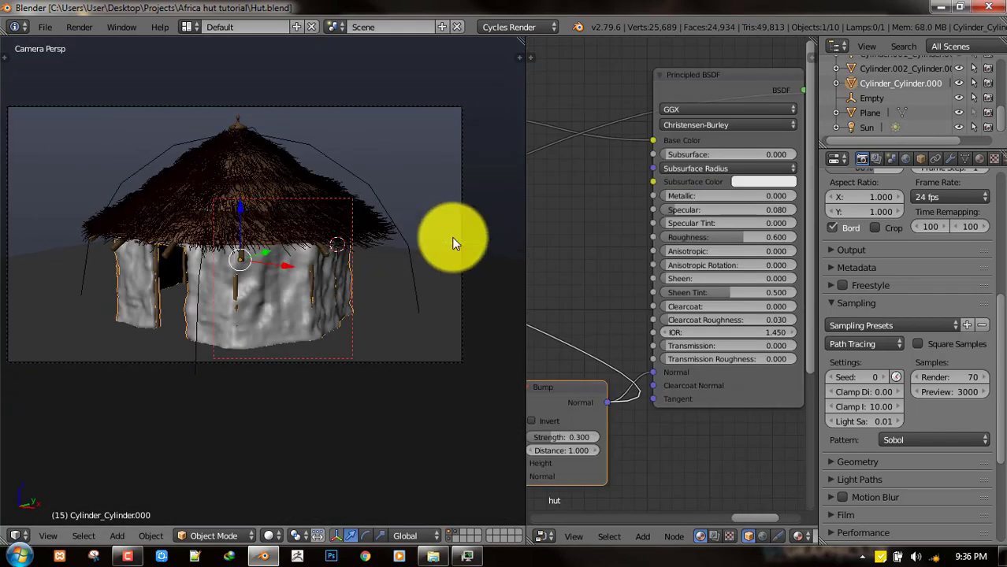
drag(522, 41, 632, 61)
scroll(543, 261, up, 2)
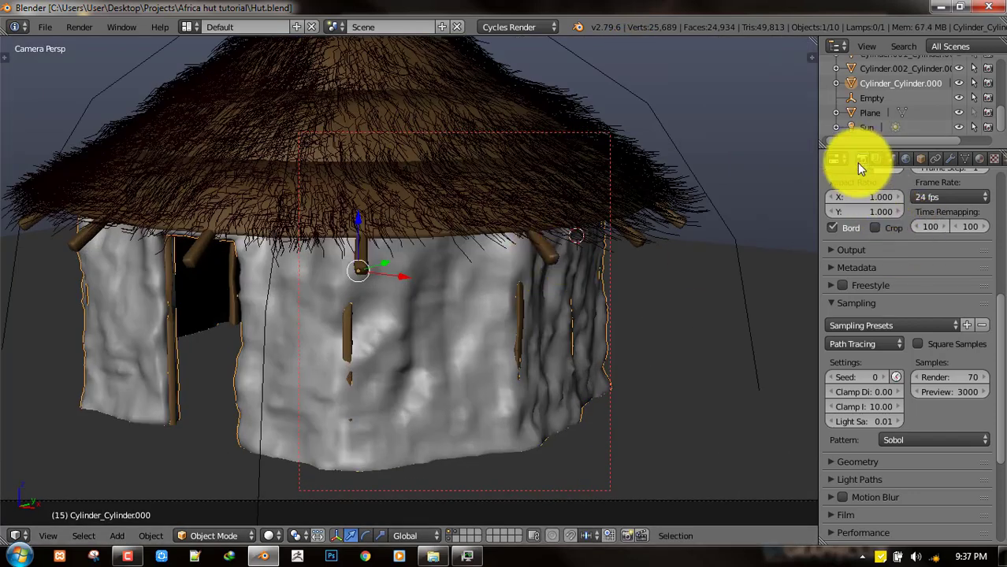
Step: Set the render resolution to 720 by 1280 px at 100% scale
scroll(928, 361, up, 5)
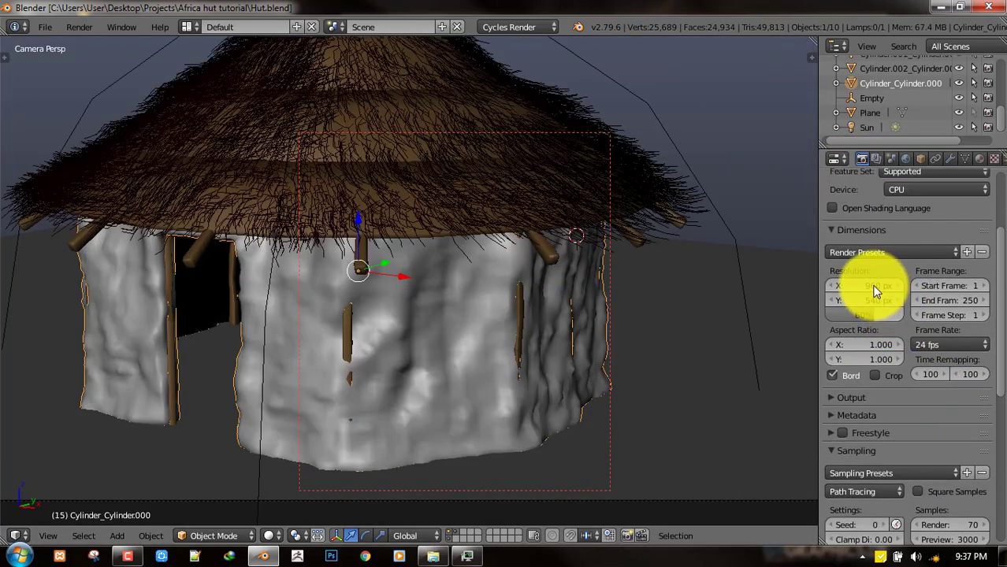
click(876, 291)
text(720)
key(Return)
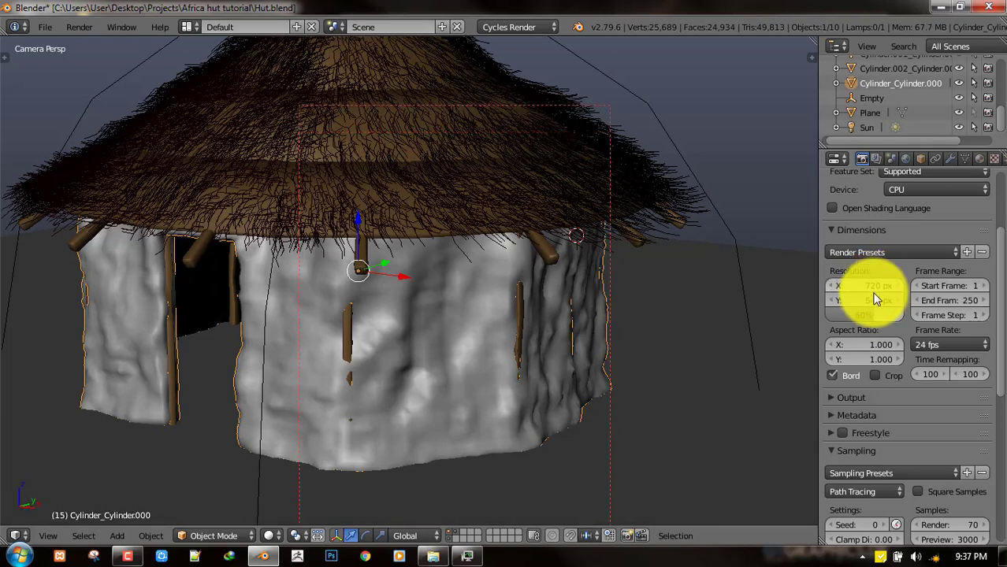
click(875, 298)
text(12)
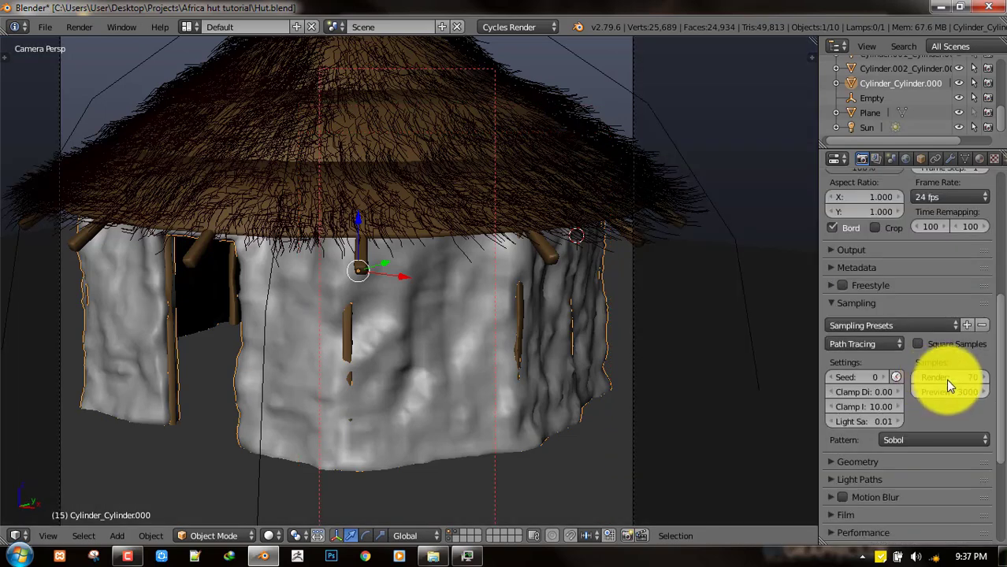
Step: Set the render samples to 250 and enable the transparent film background
click(948, 379)
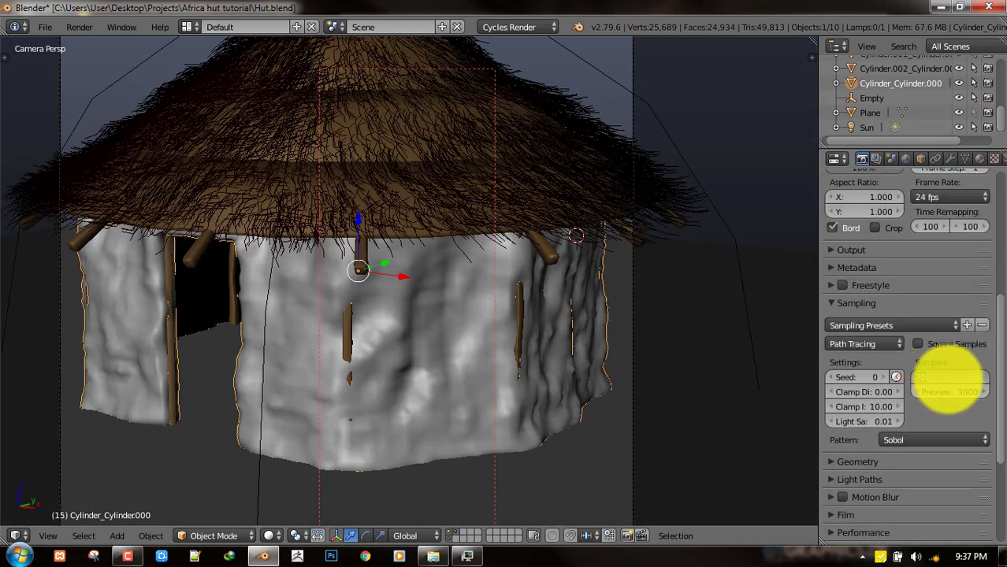
text(7)
key(Return)
scroll(930, 386, down, 4)
click(915, 392)
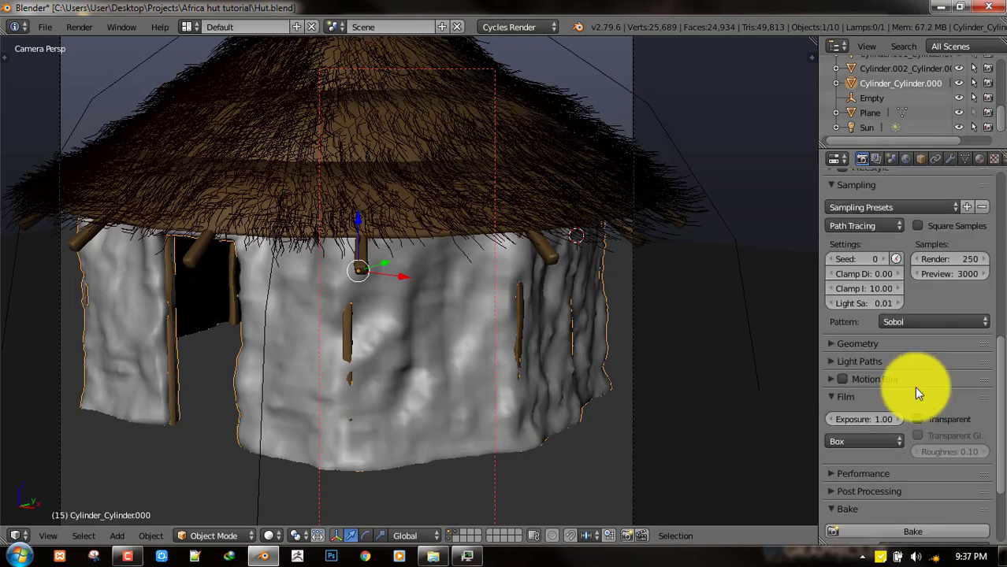
scroll(915, 389, down, 2)
click(918, 365)
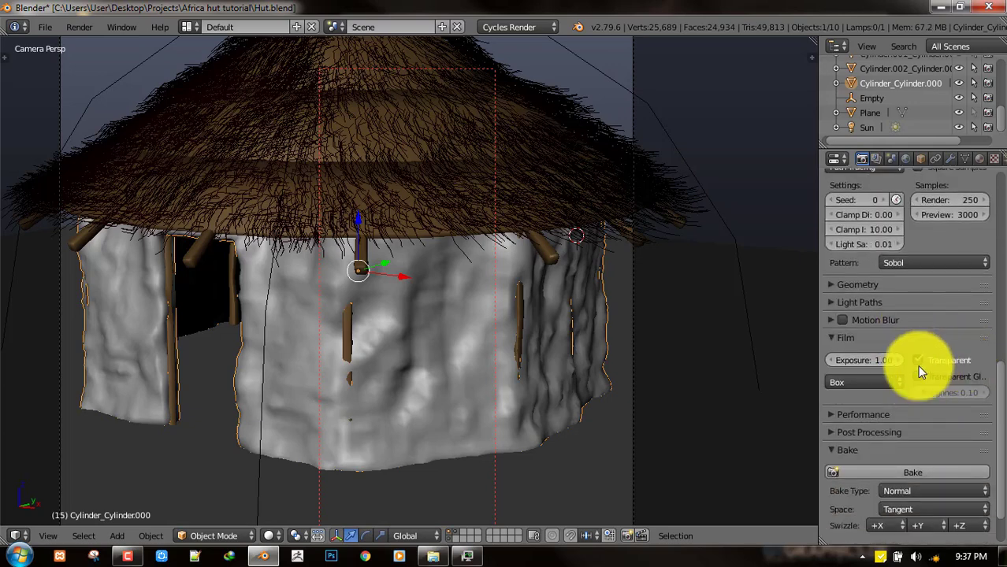
Step: Change the film's pixel filter type to Gaussian
key(F12)
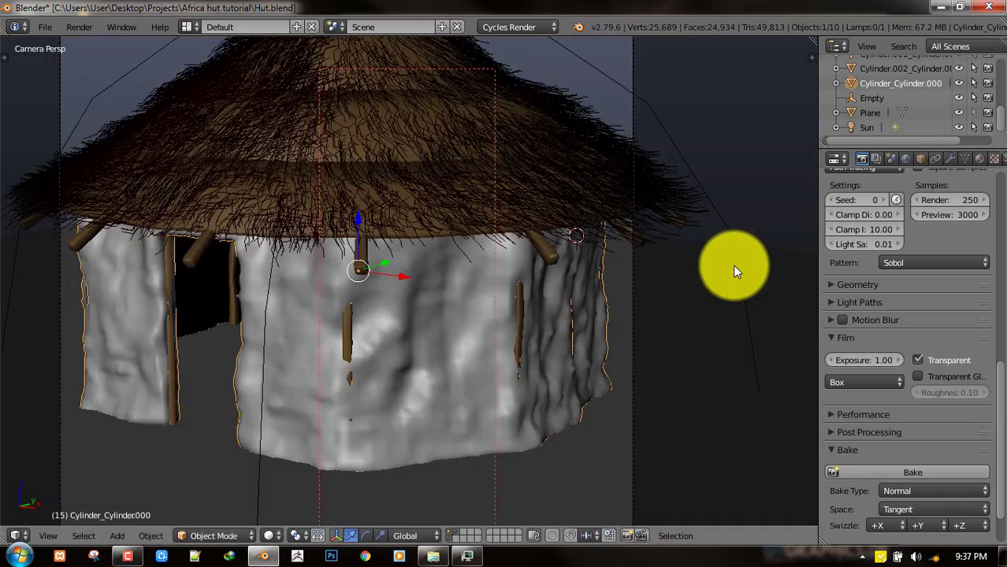
key(Escape)
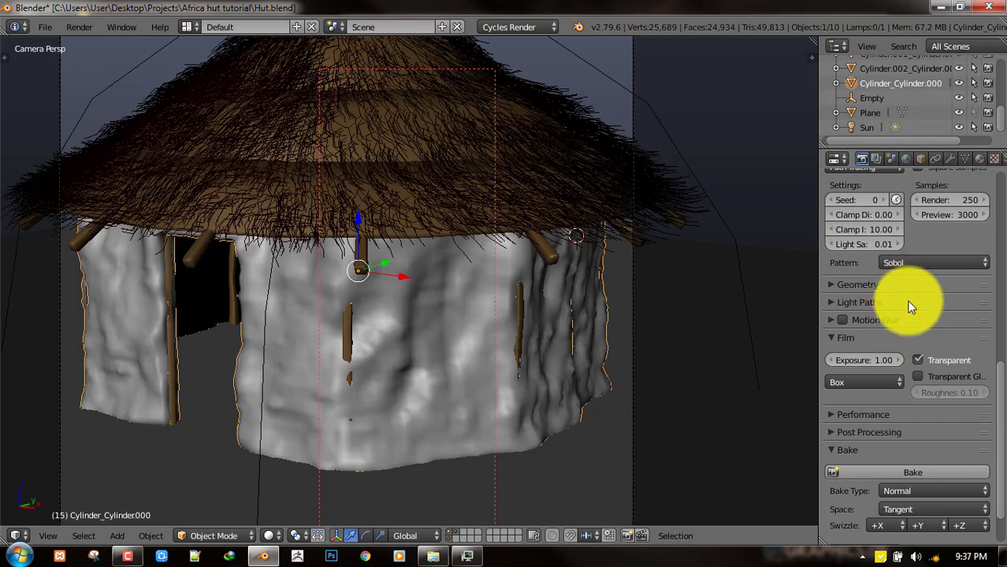
click(883, 382)
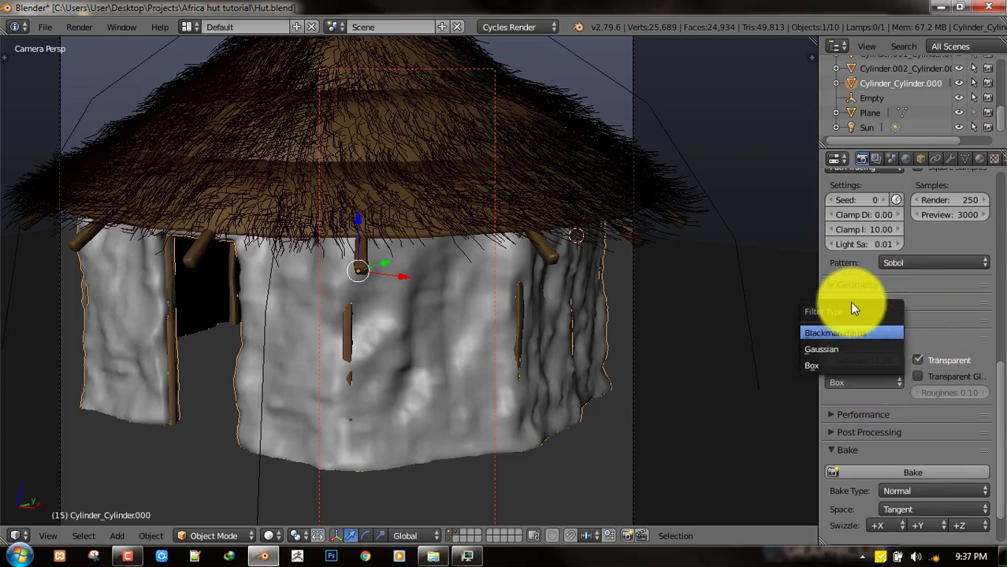
click(831, 349)
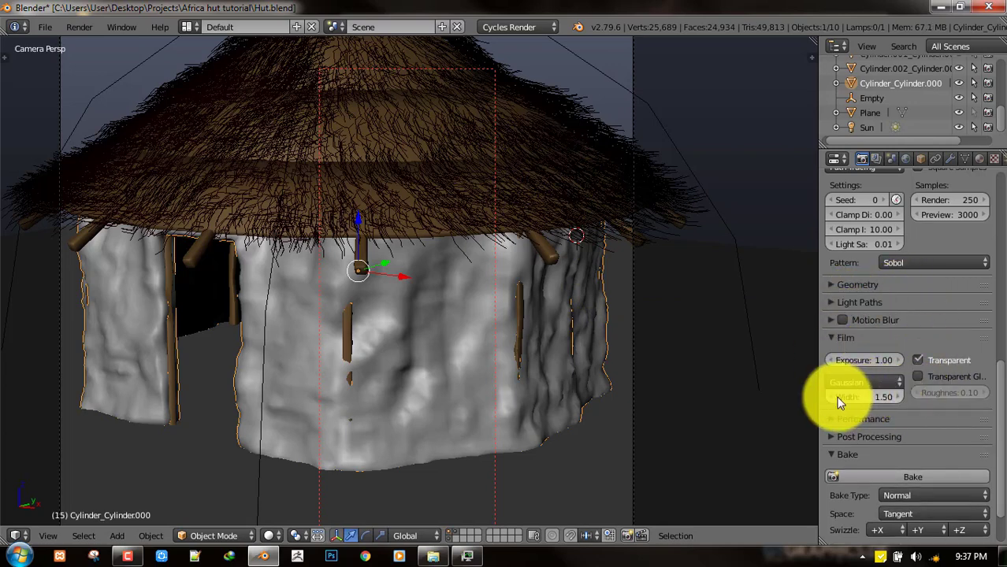
scroll(955, 390, down, 2)
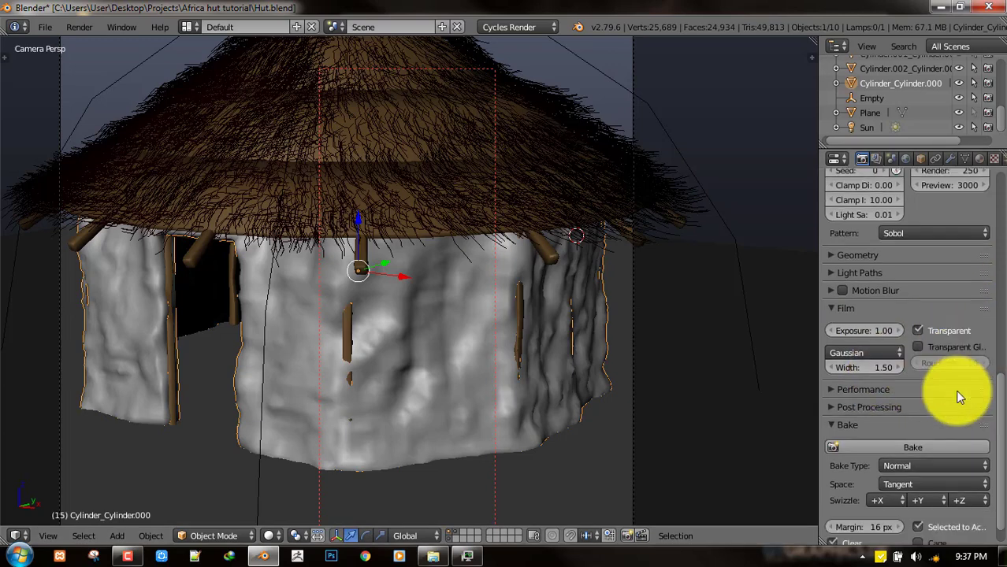
scroll(906, 347, up, 5)
scroll(952, 300, up, 8)
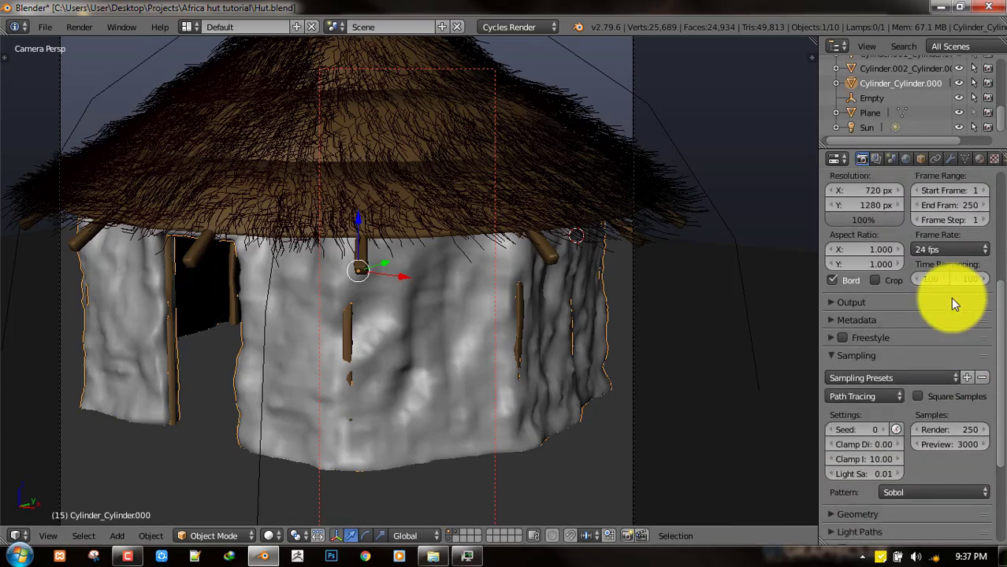
Step: Open the render layer settings and save the file over Hut.blend
click(876, 157)
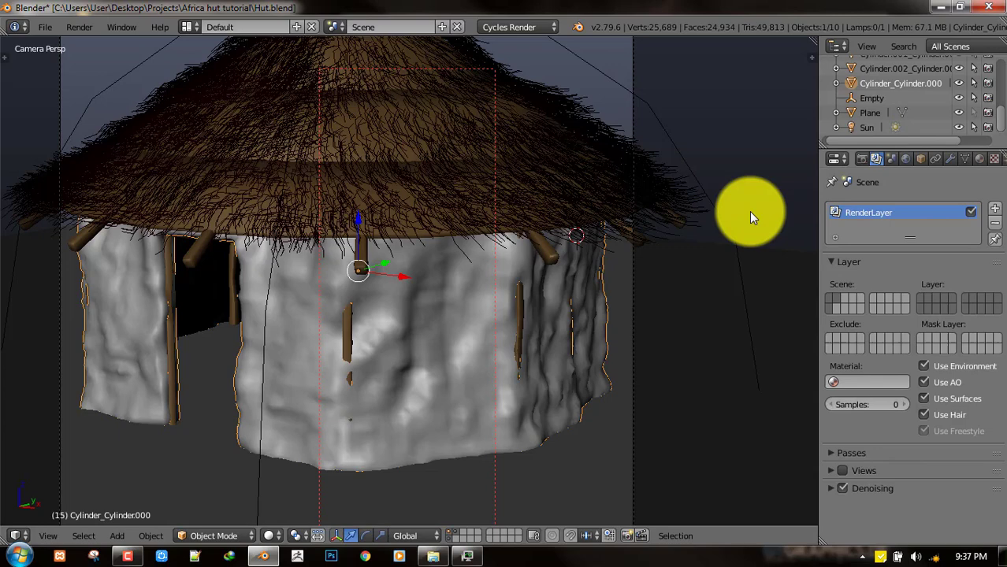
key(ctrl+s)
click(709, 224)
Step: Enable the AO, Object Index and Mist passes for the render layer
click(867, 451)
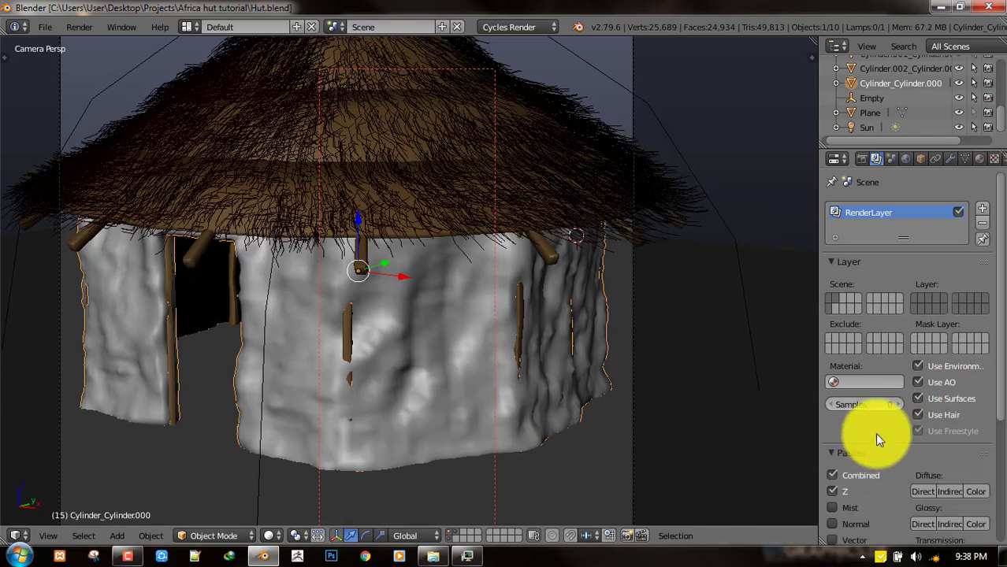
scroll(873, 402, down, 5)
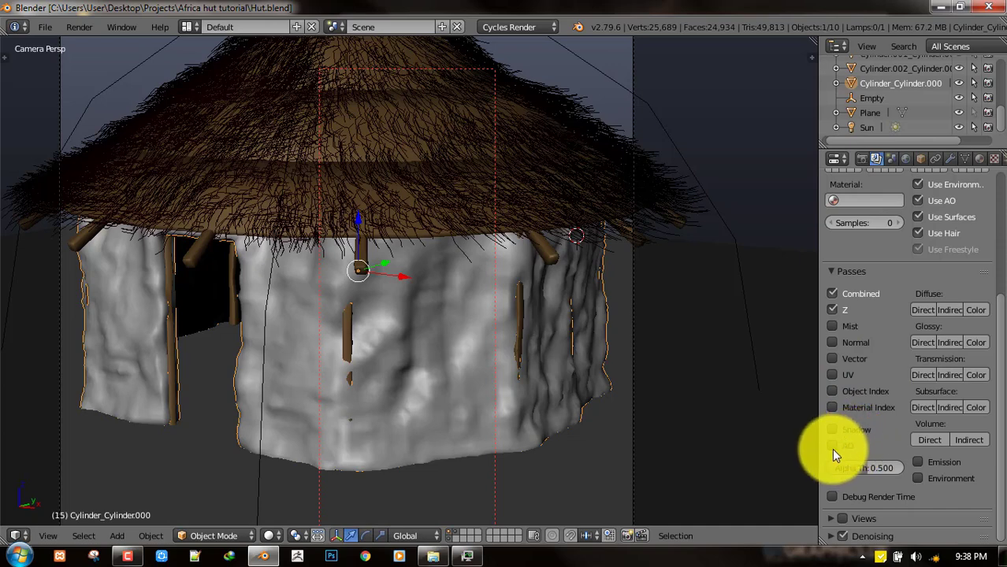
click(836, 445)
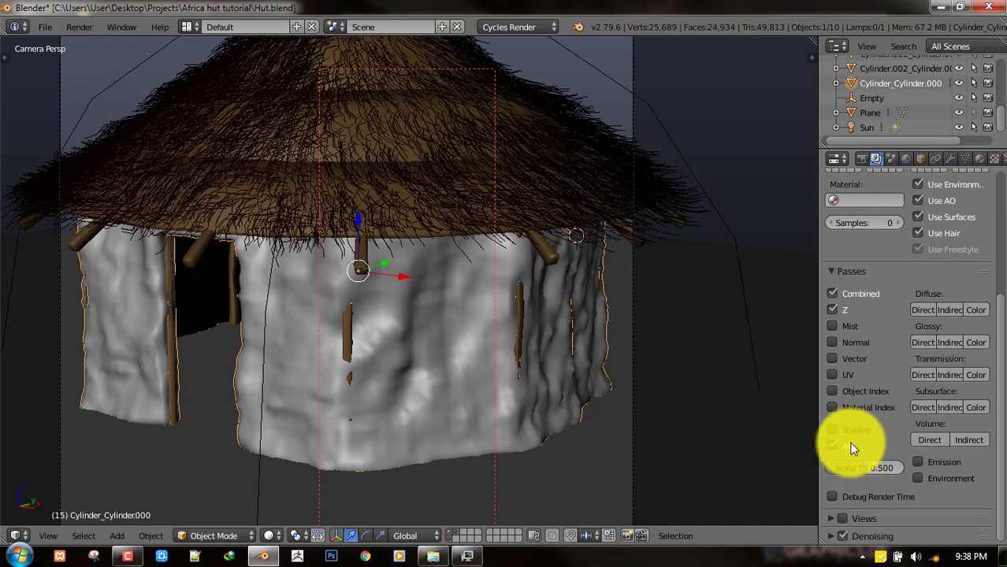
click(862, 393)
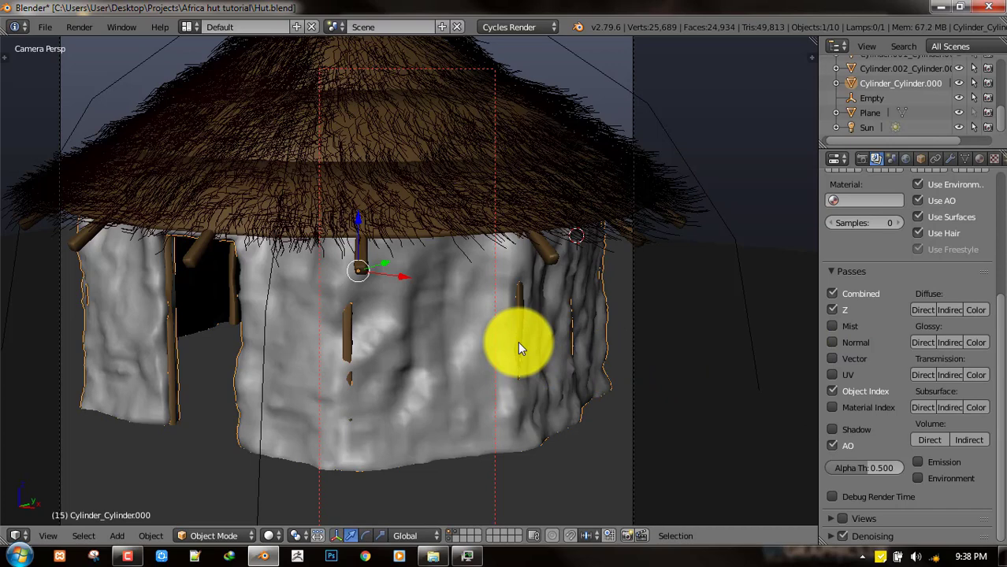
key(F11)
key(Escape)
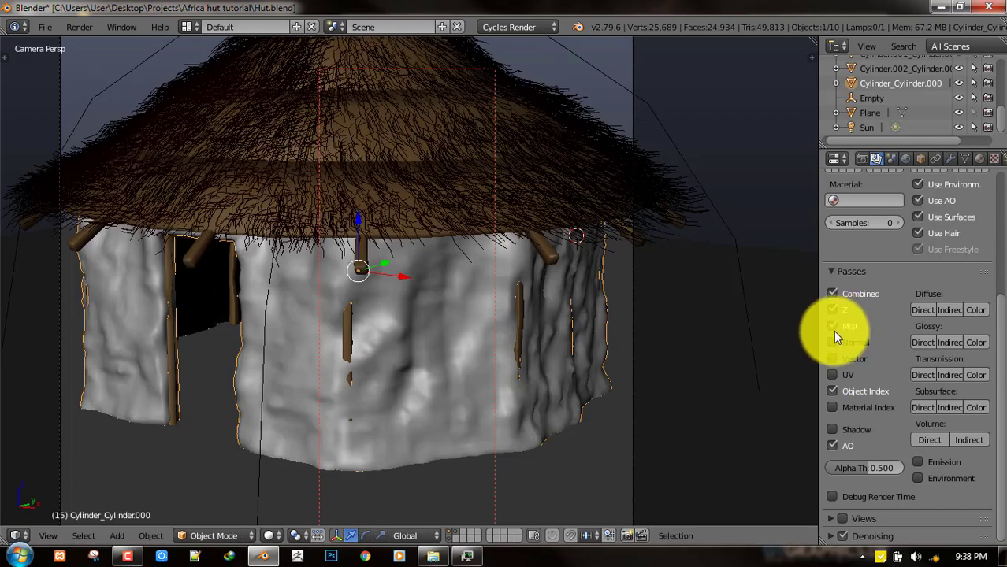
click(836, 330)
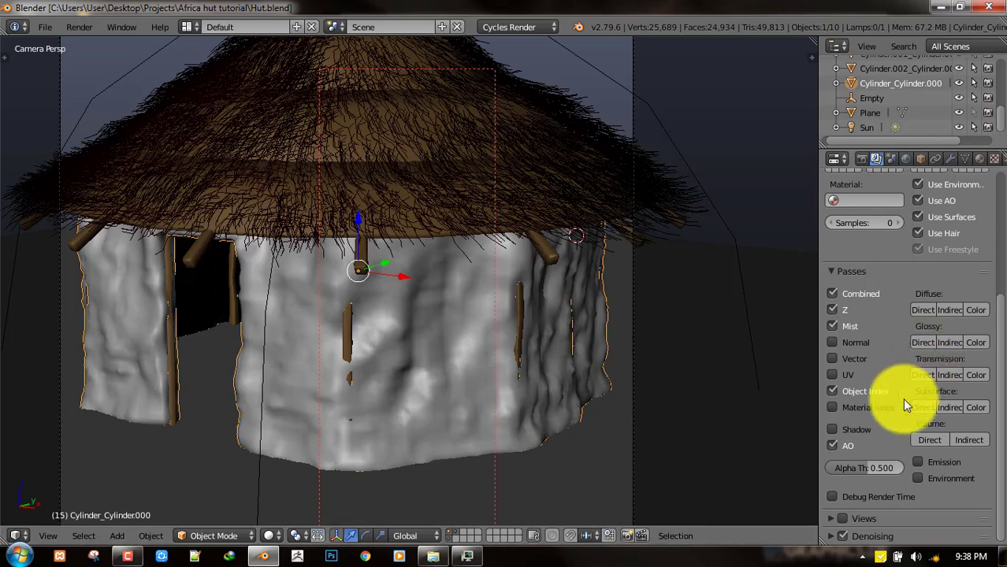
Step: Expand the render layer's denoising settings and save the file over Hut.blend
scroll(898, 483, down, 3)
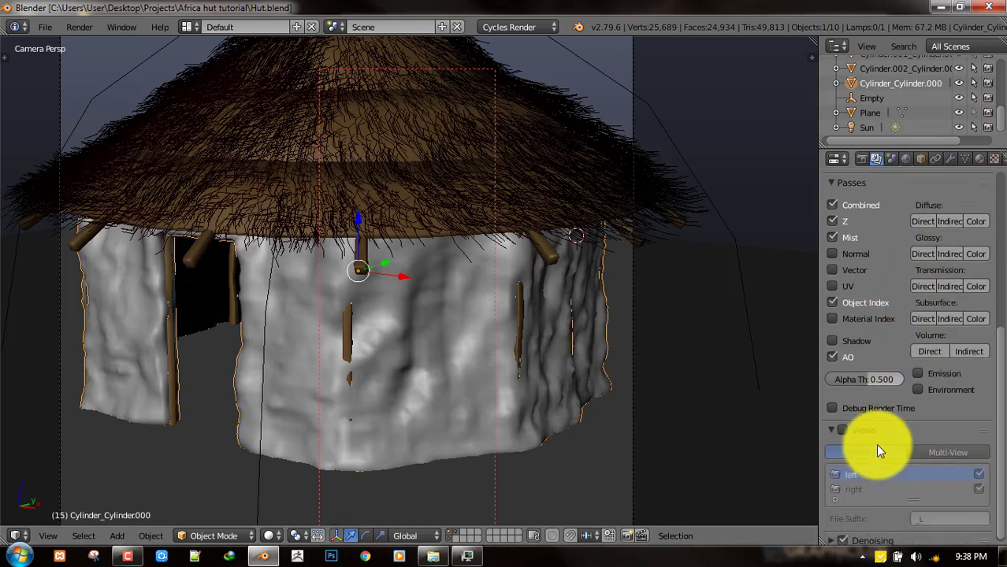
click(867, 504)
scroll(872, 454, down, 3)
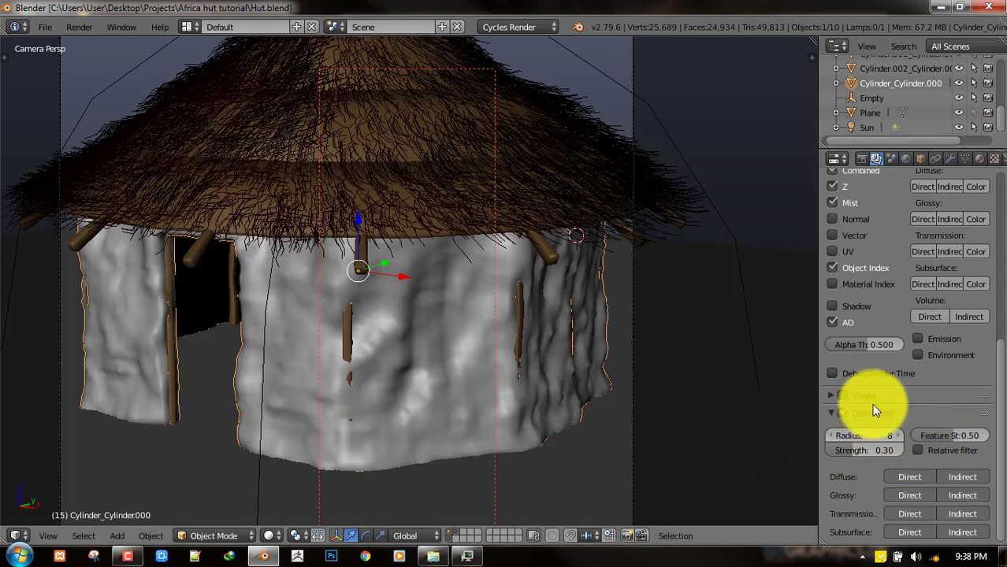
key(z)
key(z)
key(ctrl+s)
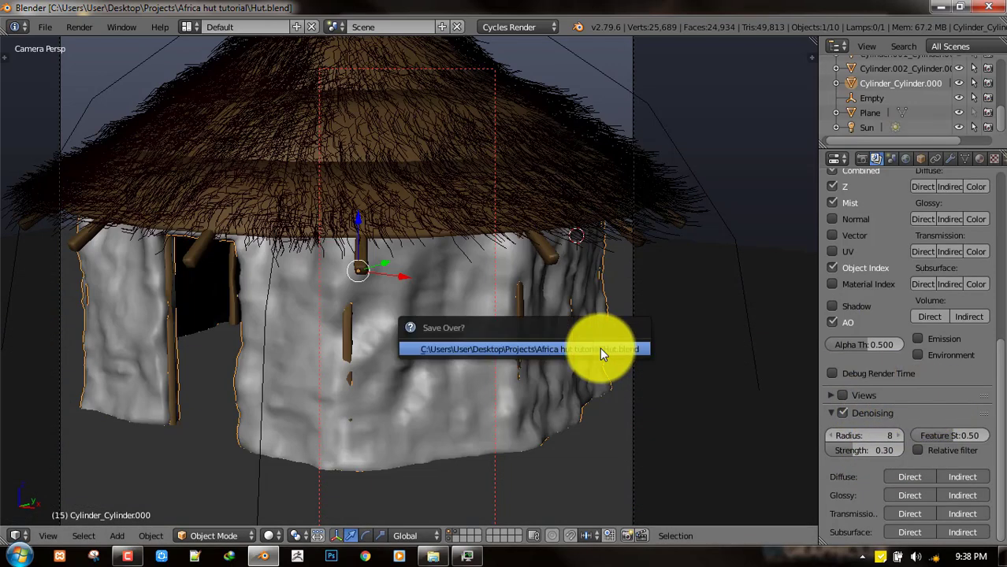
click(599, 348)
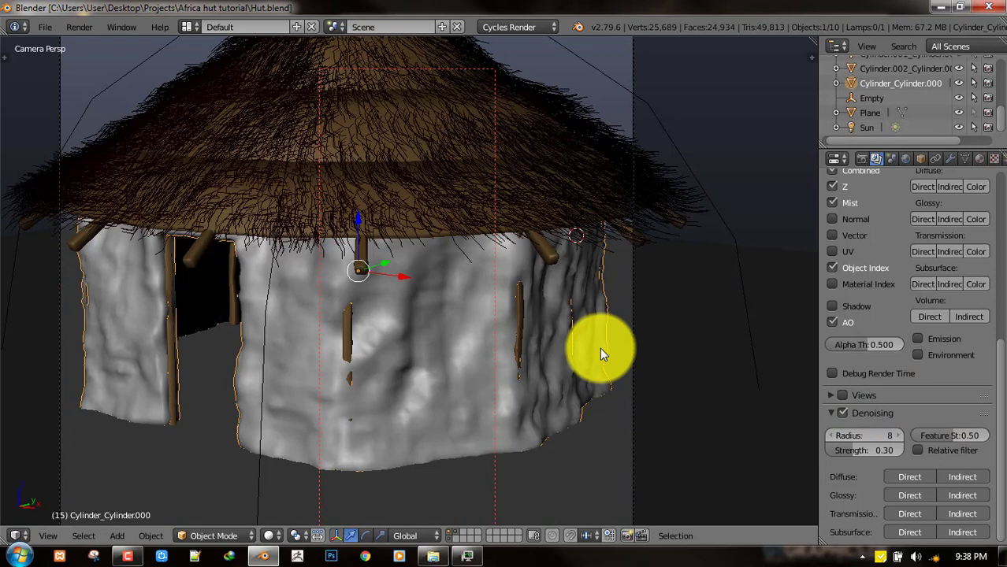